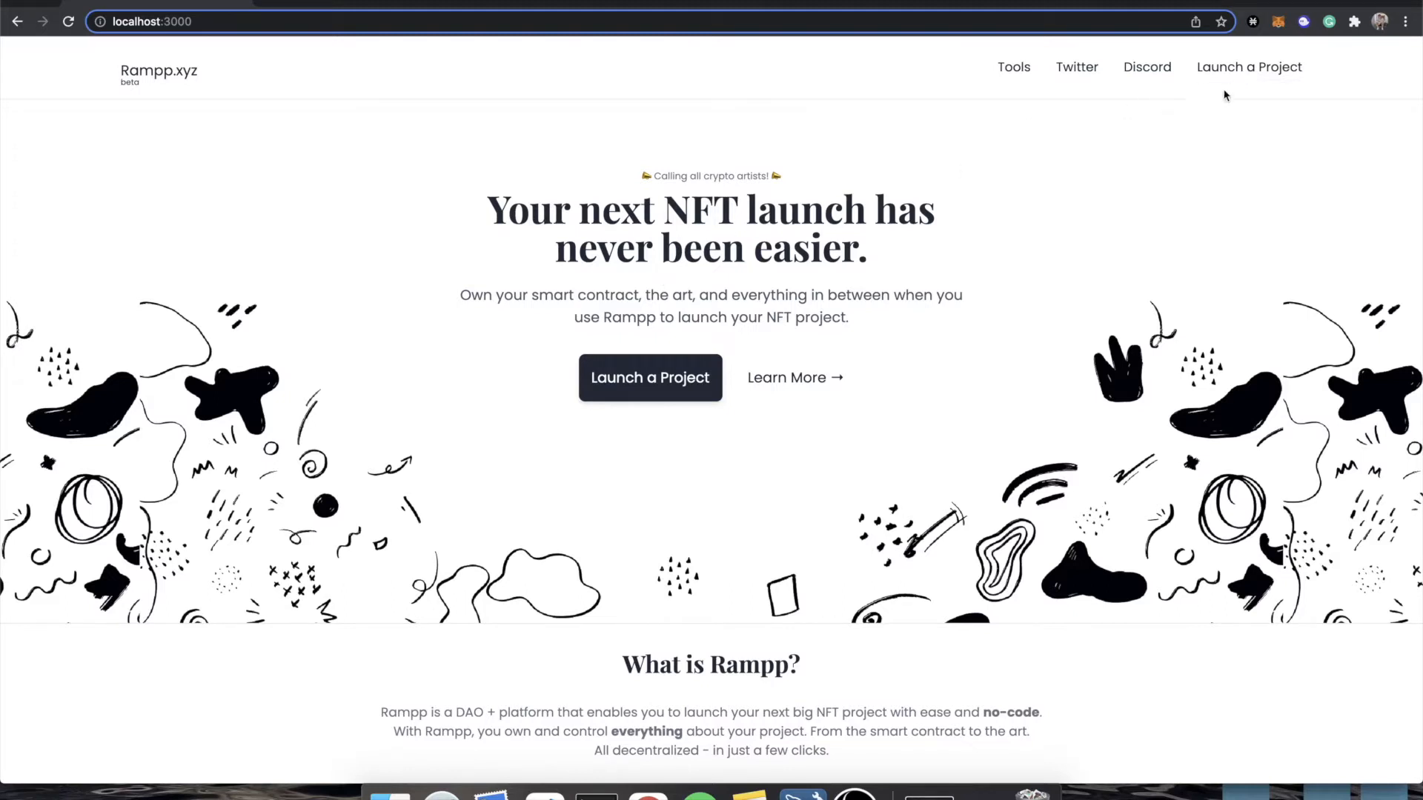
Open the NFT projects dashboard, and open Nifty Generator from the tools listed on rampp.xyz in a separate tab.
{"action": "left_click", "coordinate": [1245, 65]}
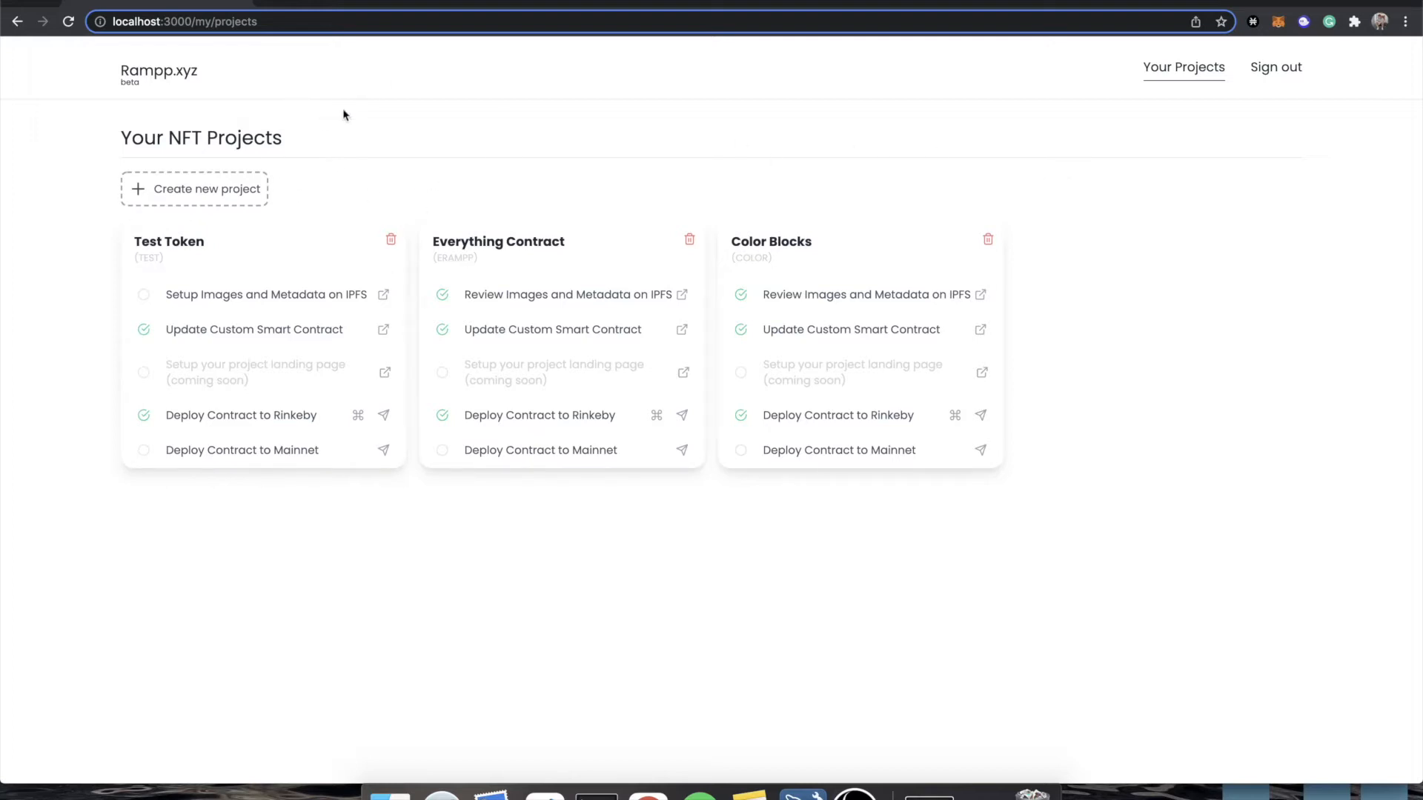
{"action": "left_click", "coordinate": [275, 4]}
{"action": "type", "text": "rampp.xyz"}
{"action": "key", "text": "Return"}
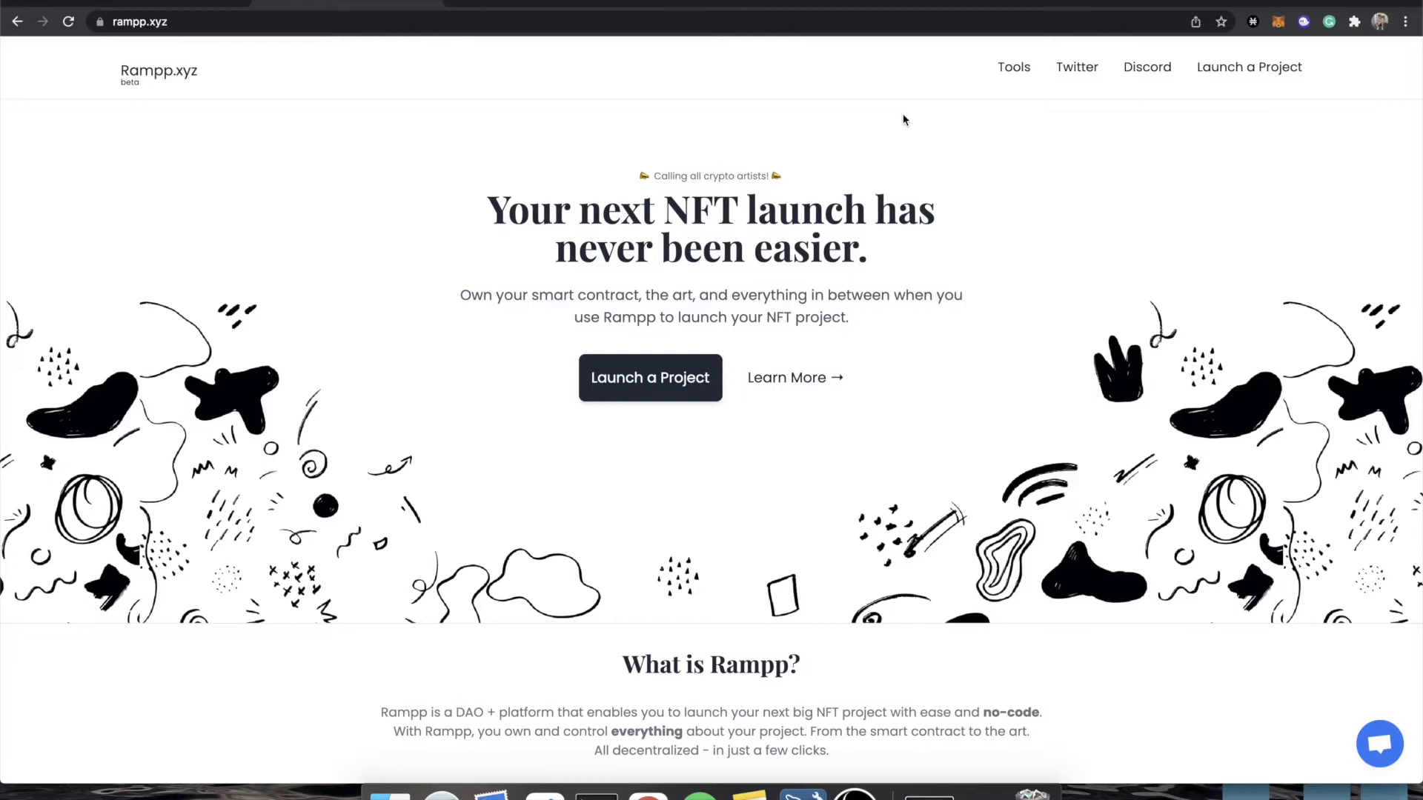
{"action": "left_click", "coordinate": [1010, 65]}
{"action": "left_click", "coordinate": [926, 109]}
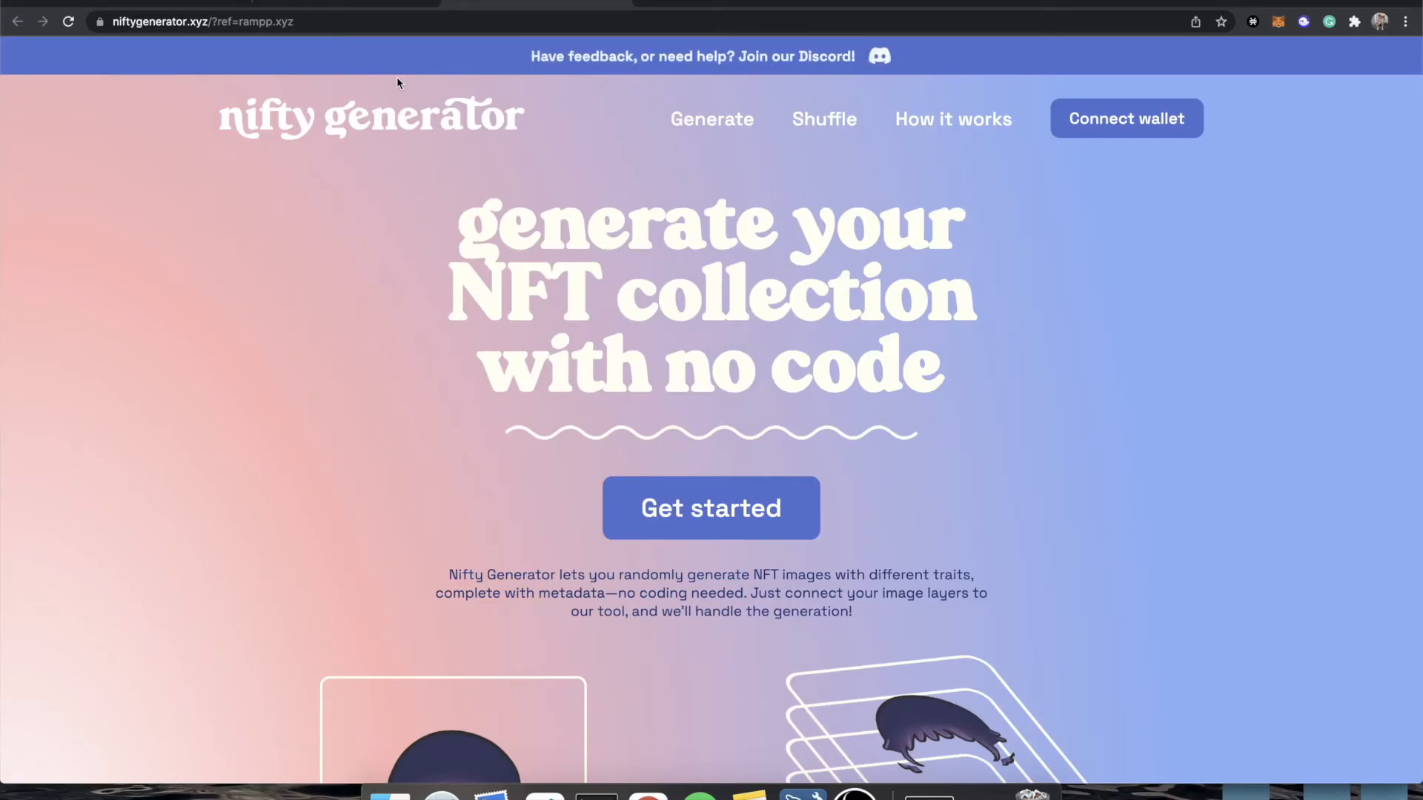
Examine the Nifty Generator homepage, including the layered image illustration, the sample NFT images and the project introduction.
{"action": "scroll", "coordinate": [547, 262], "scroll_direction": "down", "scroll_amount": 7}
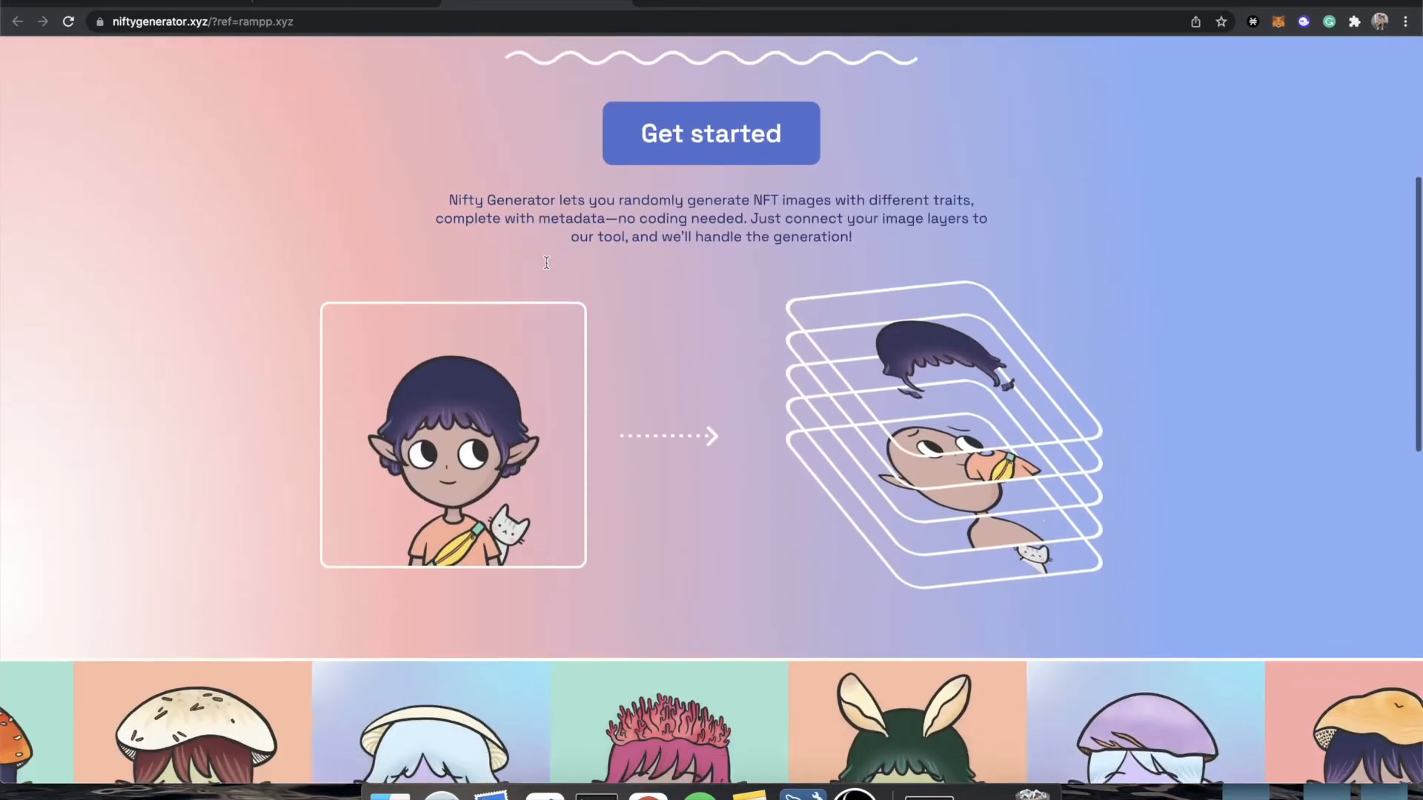
{"action": "scroll", "coordinate": [547, 263], "scroll_direction": "up", "scroll_amount": 2}
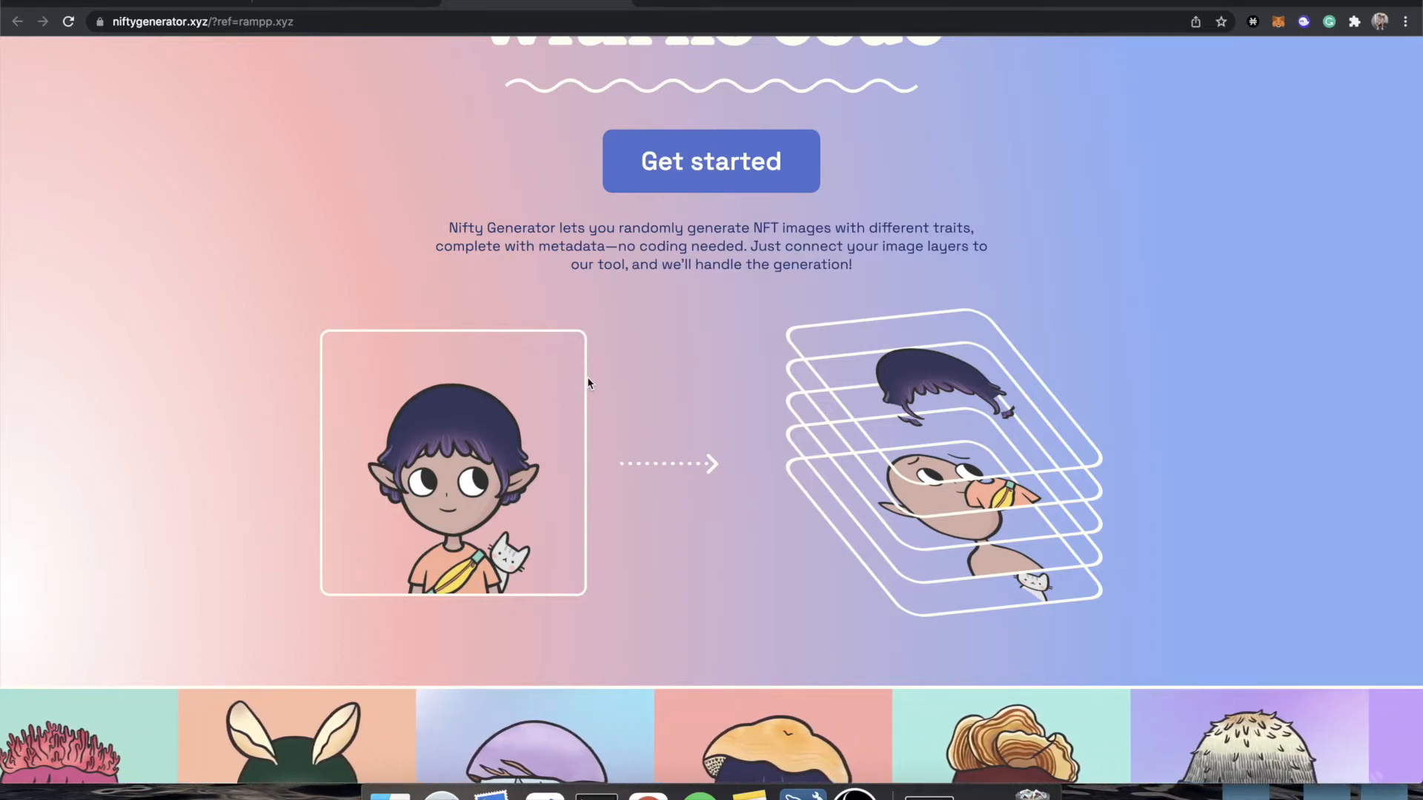
{"action": "scroll", "coordinate": [588, 382], "scroll_direction": "down", "scroll_amount": 6}
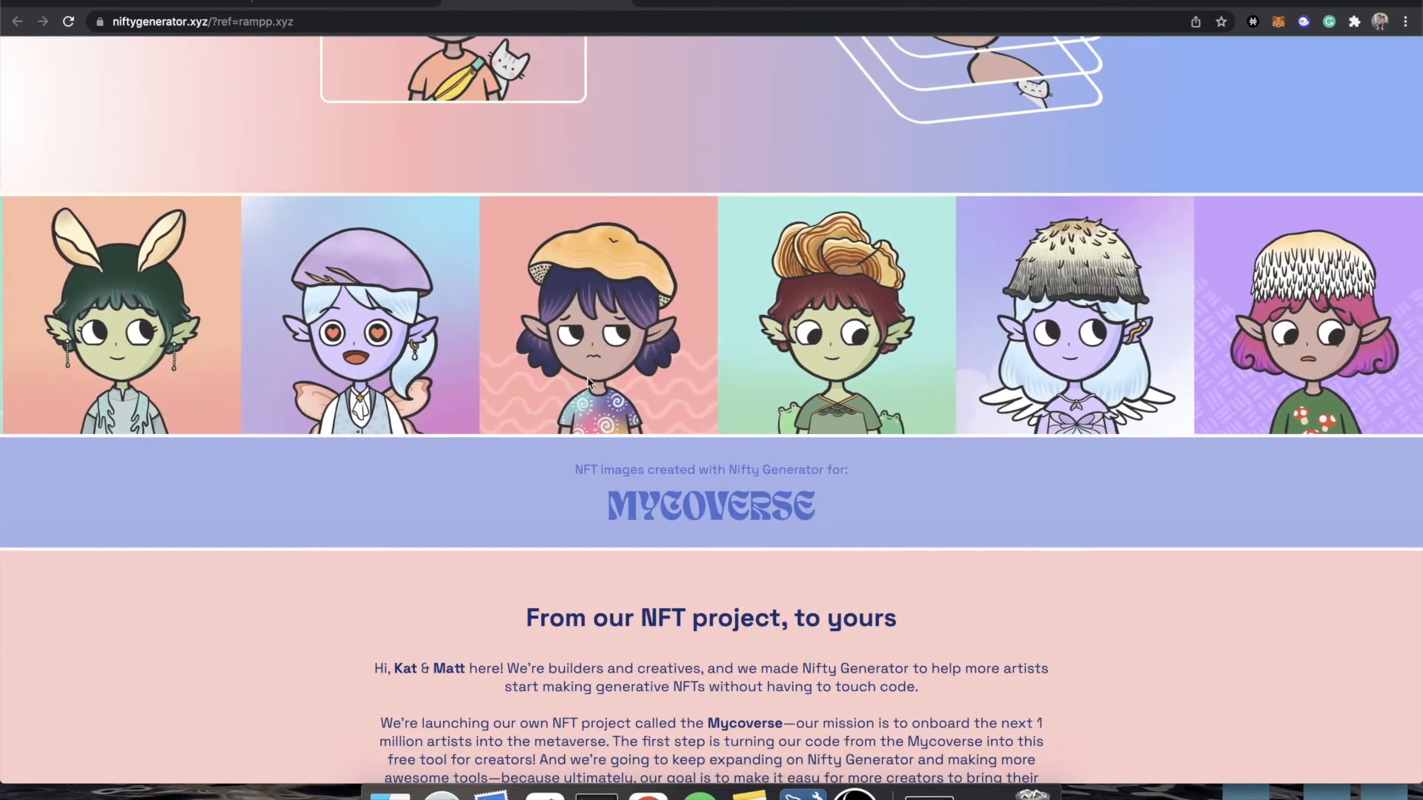
{"action": "scroll", "coordinate": [588, 383], "scroll_direction": "up", "scroll_amount": 10}
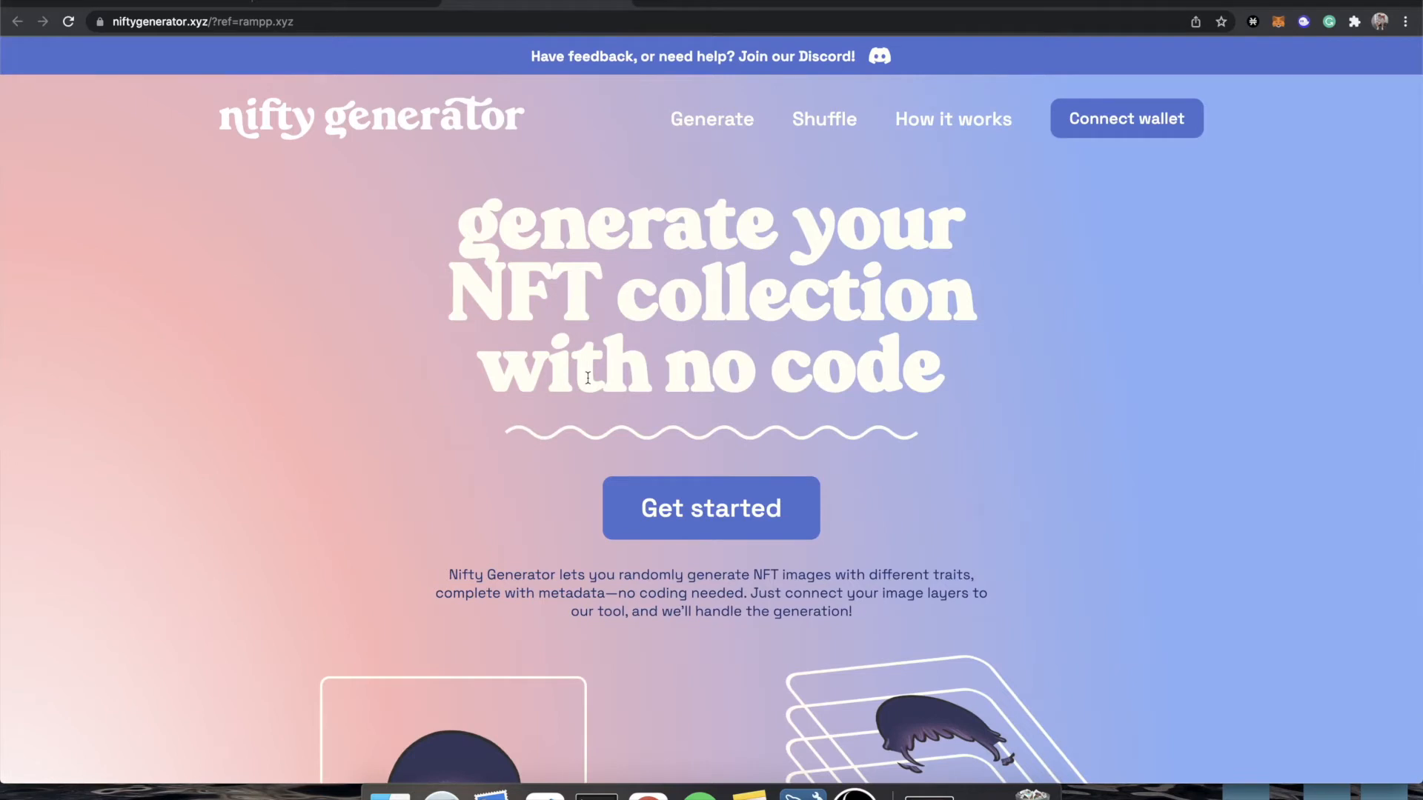
{"action": "scroll", "coordinate": [587, 378], "scroll_direction": "down", "scroll_amount": 6}
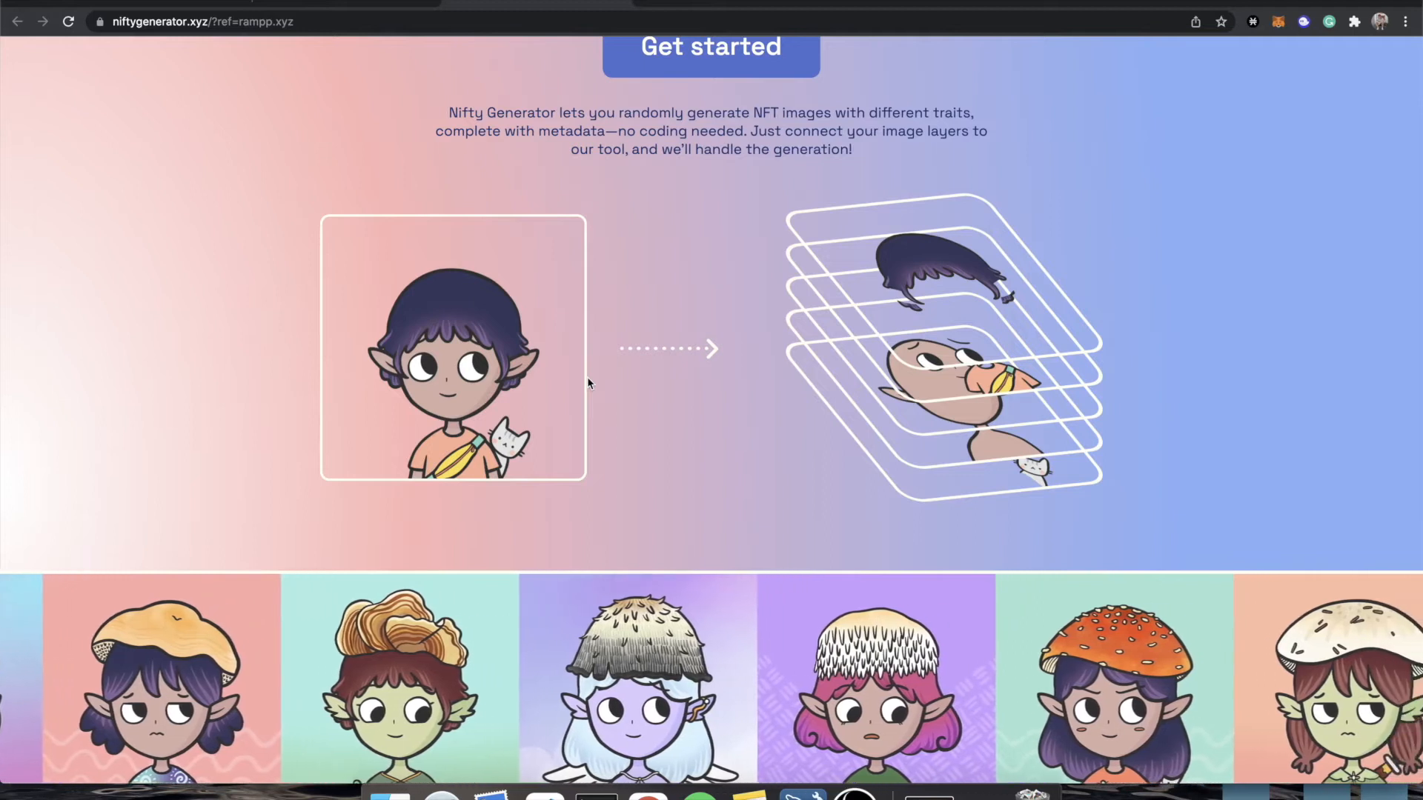
{"action": "scroll", "coordinate": [781, 492], "scroll_direction": "down", "scroll_amount": 4}
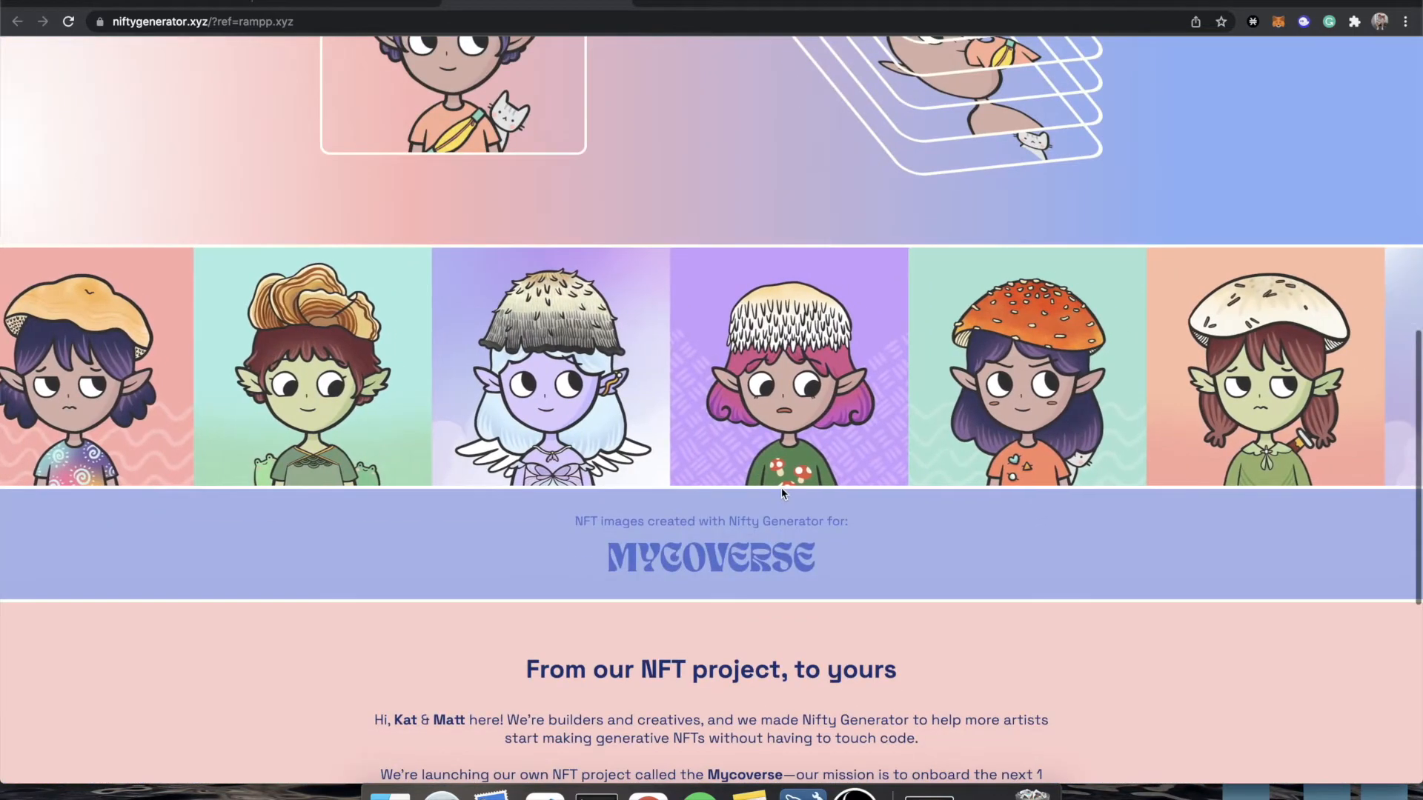
{"action": "scroll", "coordinate": [781, 492], "scroll_direction": "down", "scroll_amount": 4}
{"action": "scroll", "coordinate": [781, 490], "scroll_direction": "down", "scroll_amount": 3}
{"action": "scroll", "coordinate": [781, 489], "scroll_direction": "up", "scroll_amount": 15}
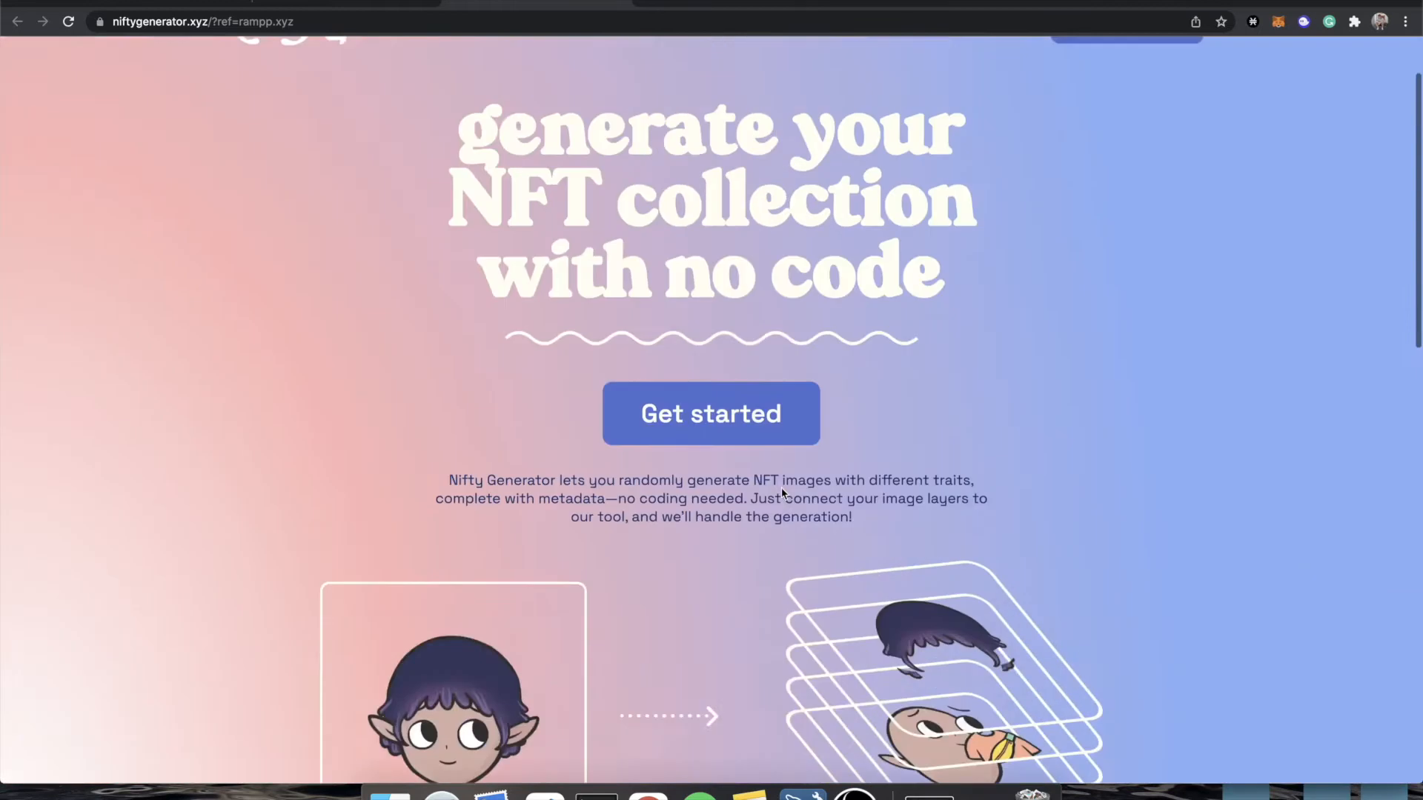
Switch to Finder and open the nfts0-26 folder on the Desktop.
{"action": "left_click", "coordinate": [390, 793]}
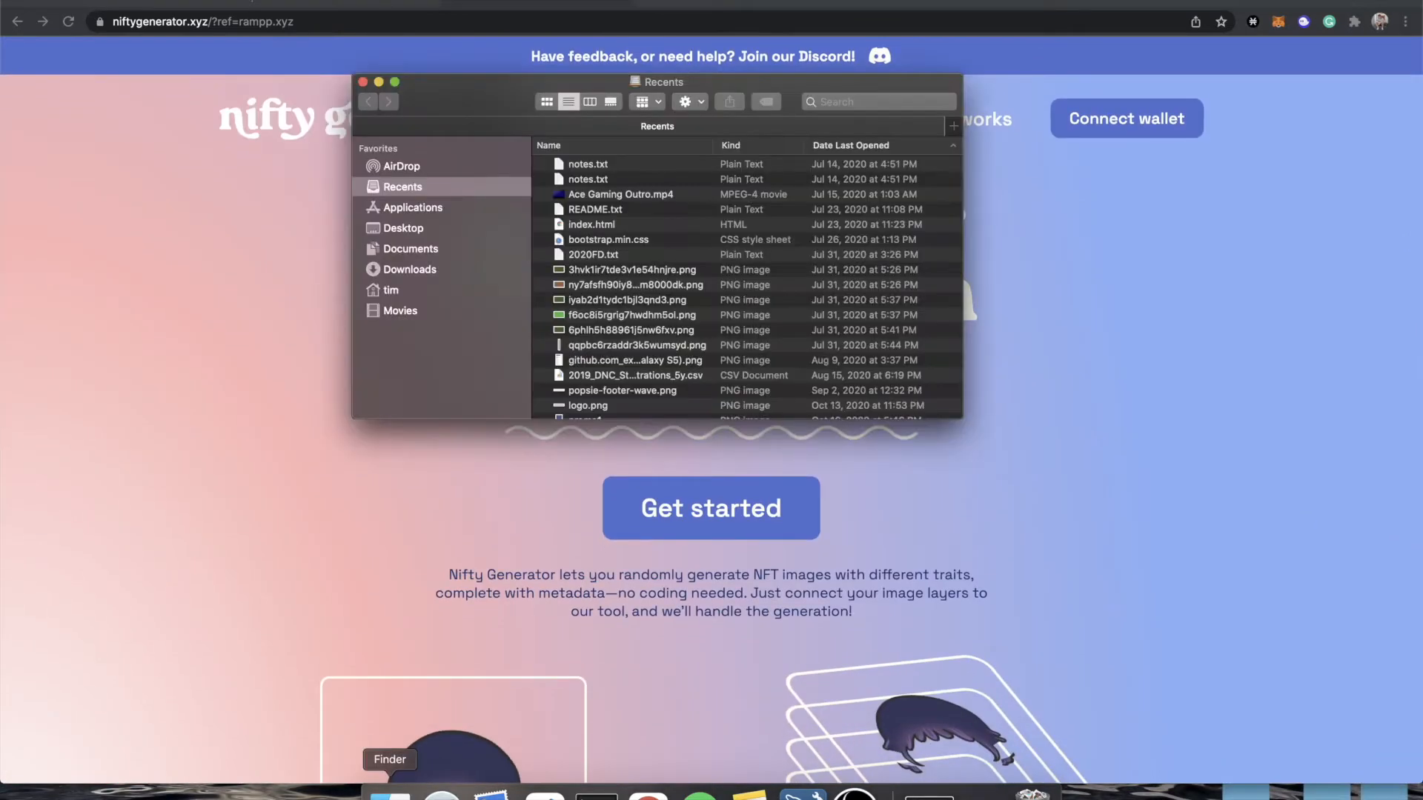
{"action": "left_click", "coordinate": [406, 234]}
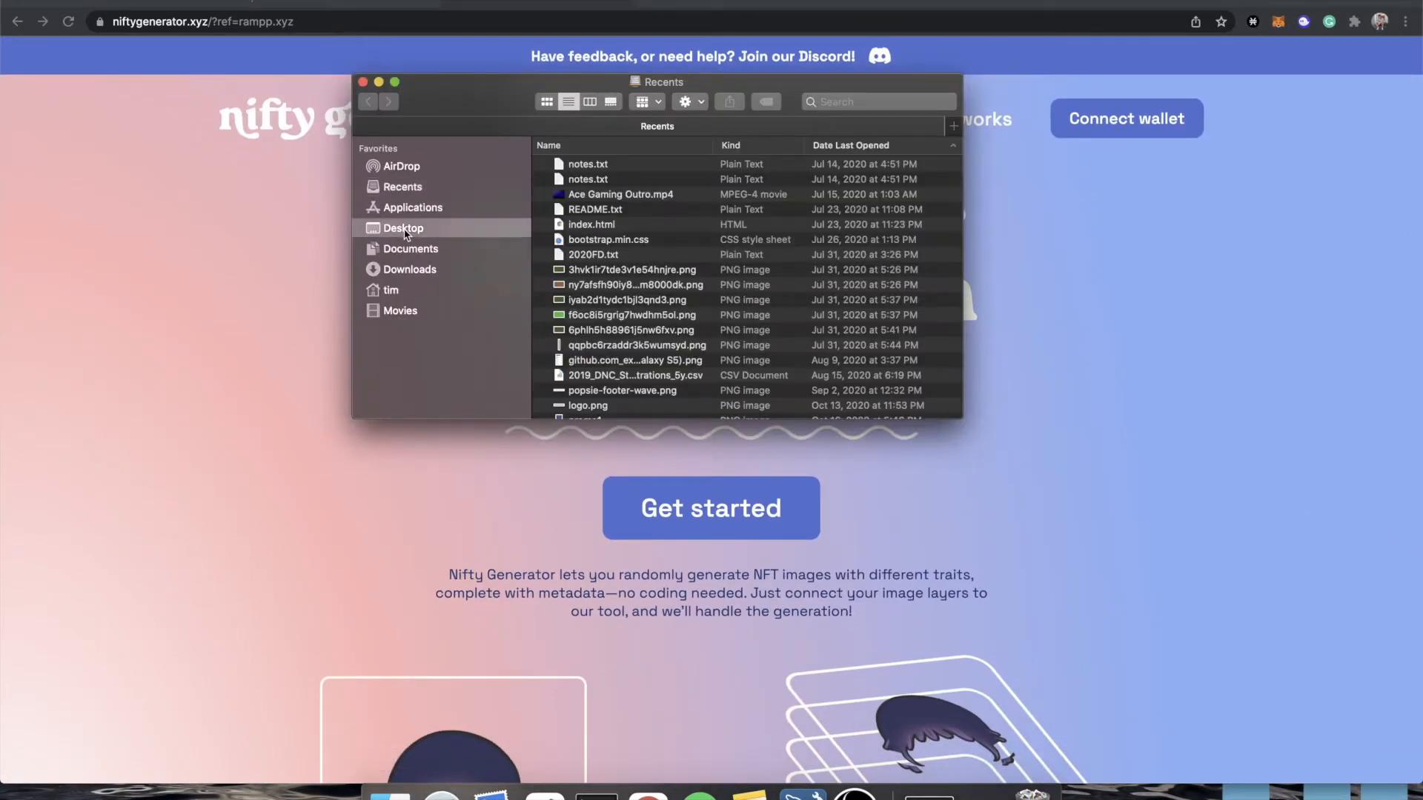
{"action": "left_click", "coordinate": [582, 244]}
{"action": "double_click", "coordinate": [581, 244]}
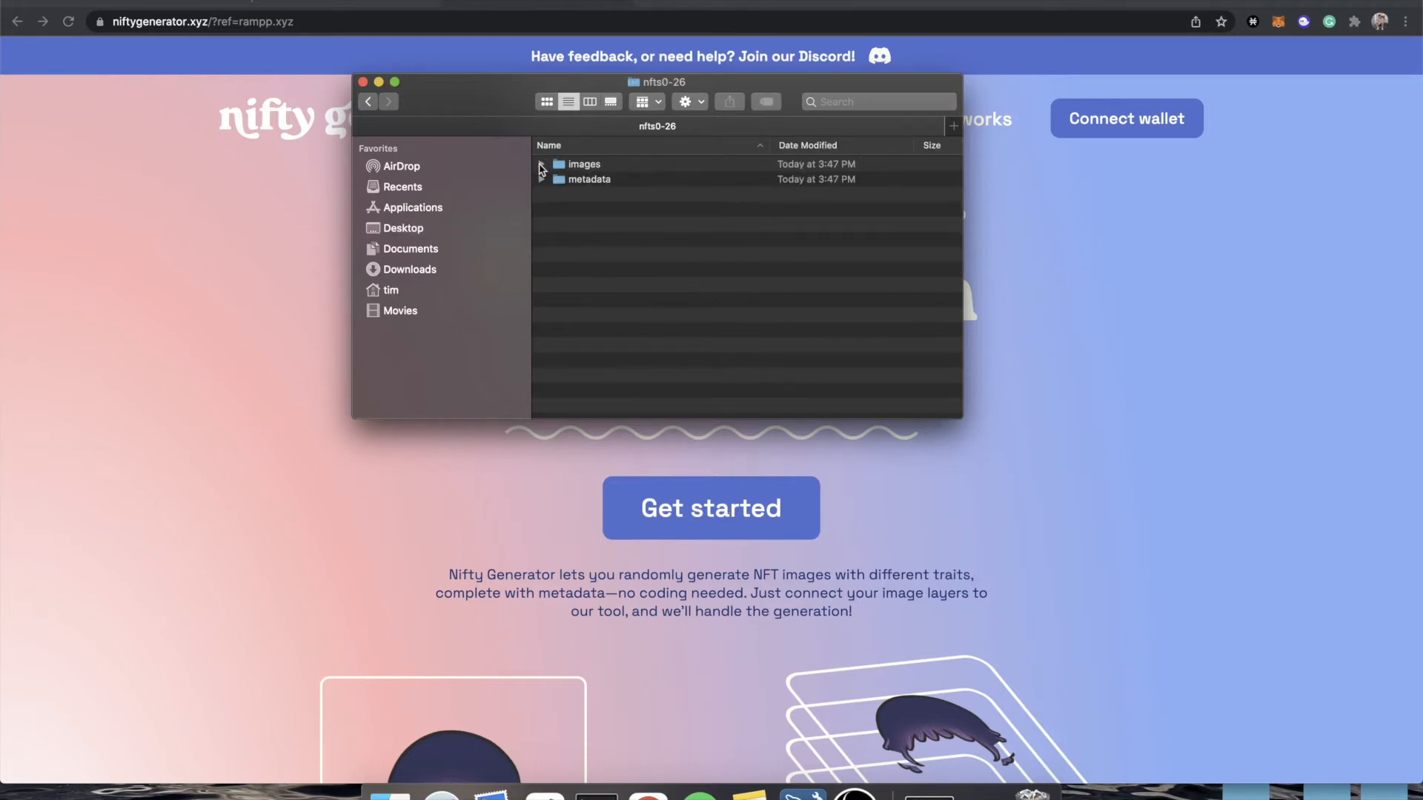
Examine how the files are numbered in the images and metadata folders, and collapse both folders.
{"action": "left_click", "coordinate": [543, 165]}
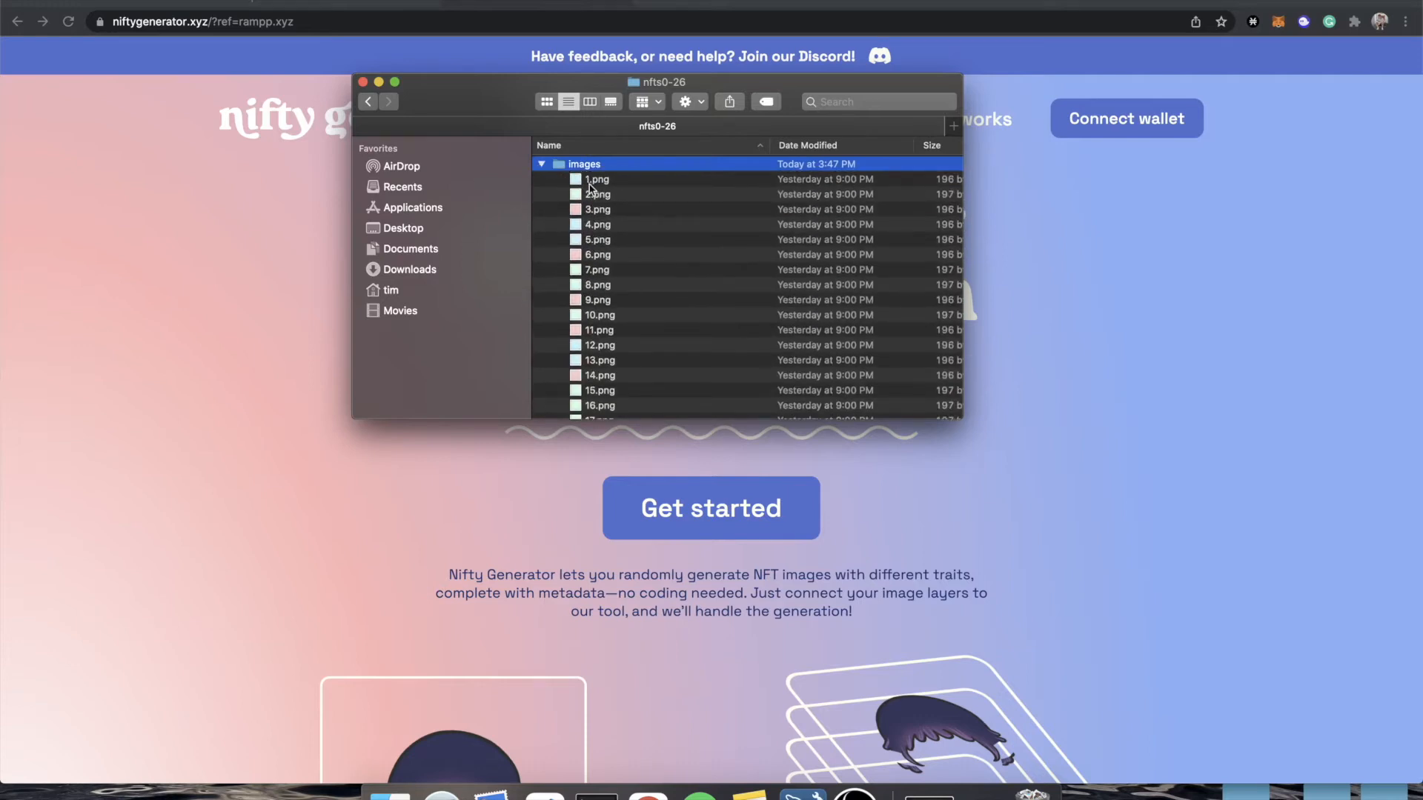
{"action": "scroll", "coordinate": [616, 320], "scroll_direction": "down", "scroll_amount": 5}
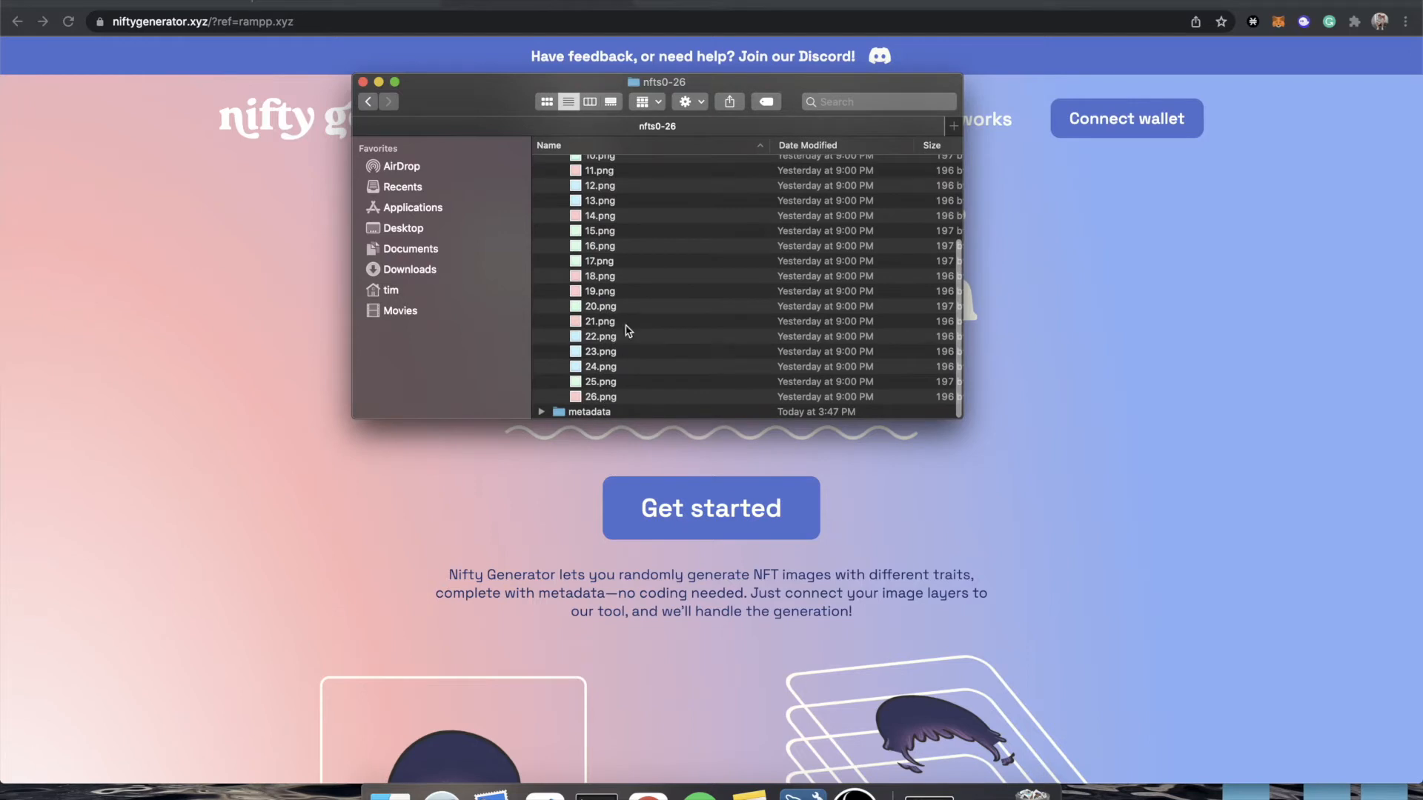
{"action": "scroll", "coordinate": [629, 331], "scroll_direction": "up", "scroll_amount": 5}
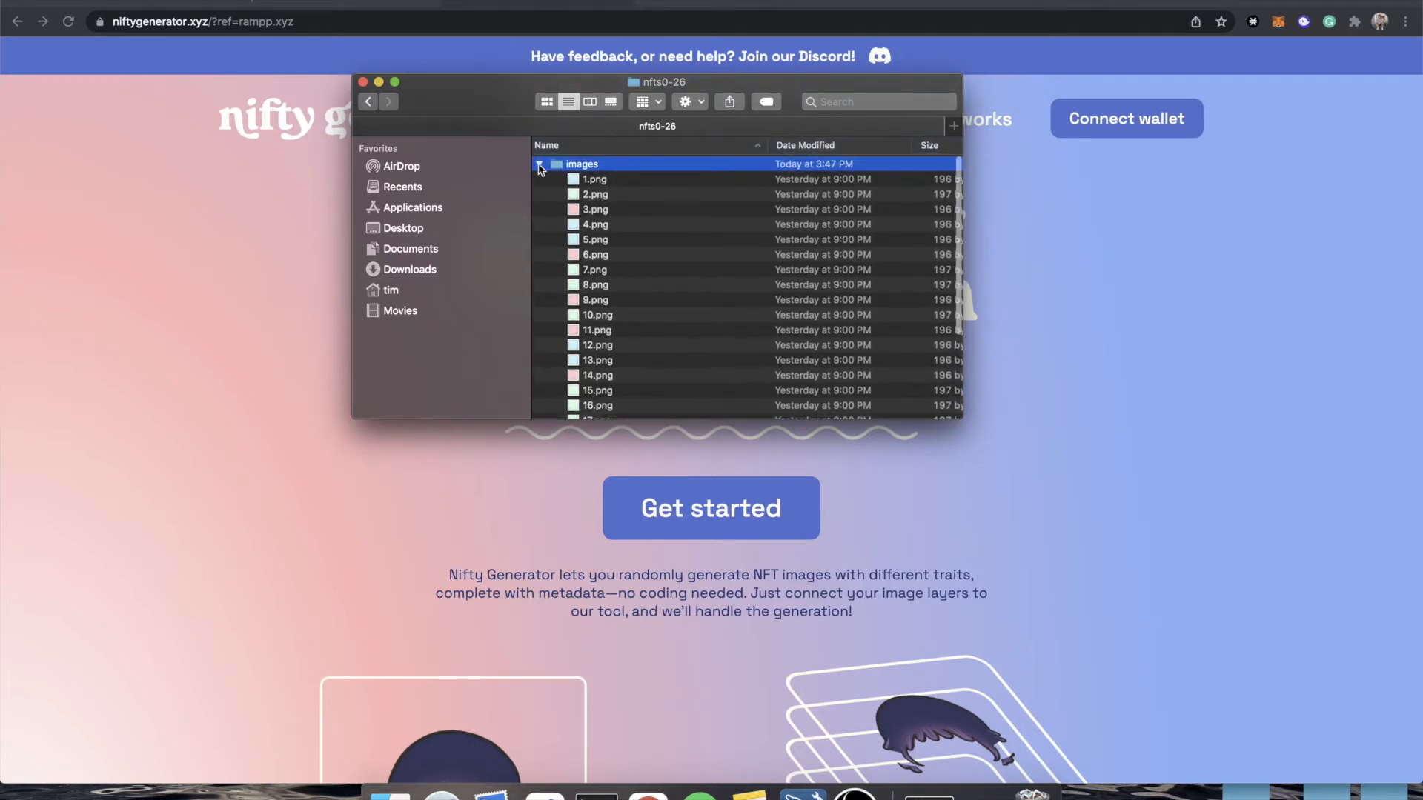
{"action": "left_click", "coordinate": [538, 163]}
{"action": "left_click", "coordinate": [548, 183]}
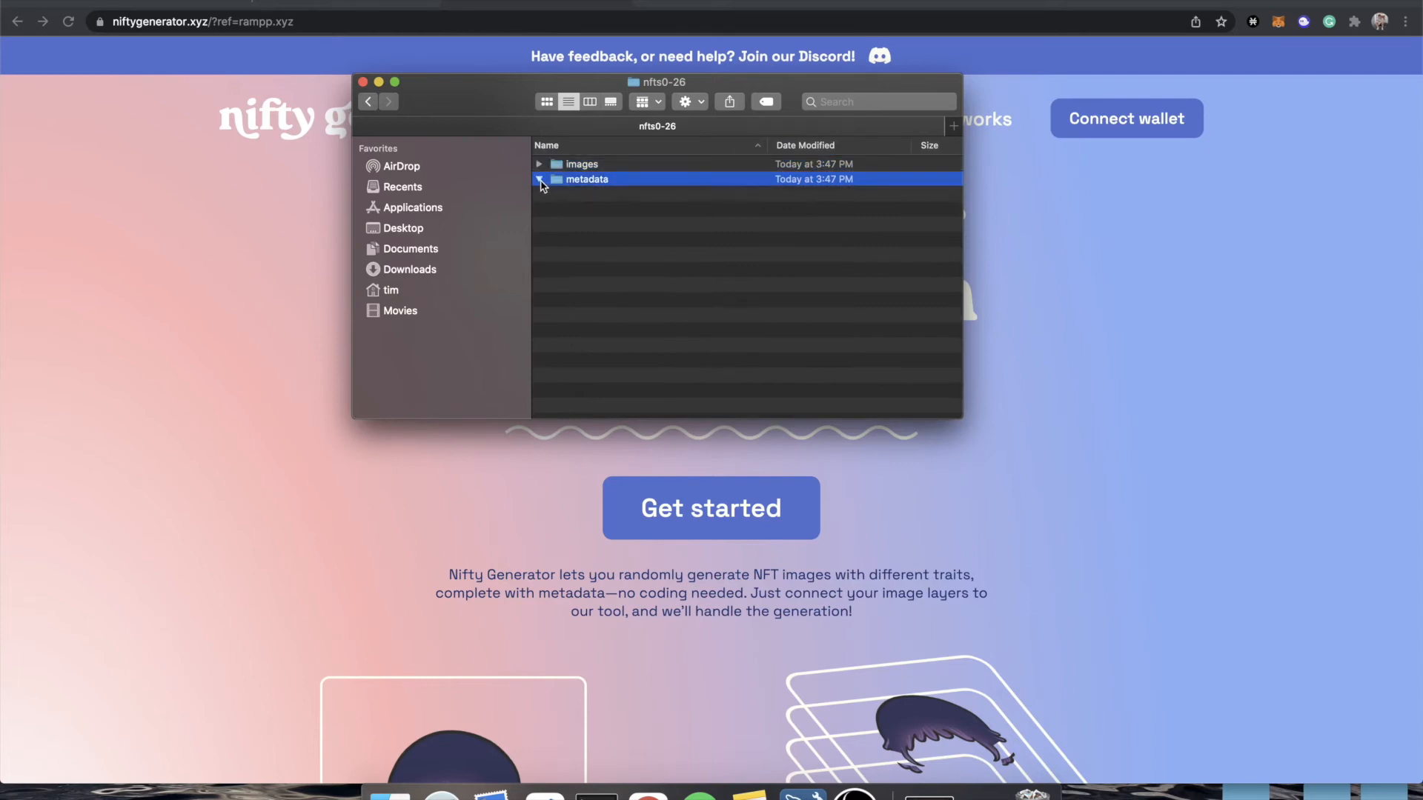
{"action": "left_click", "coordinate": [539, 179]}
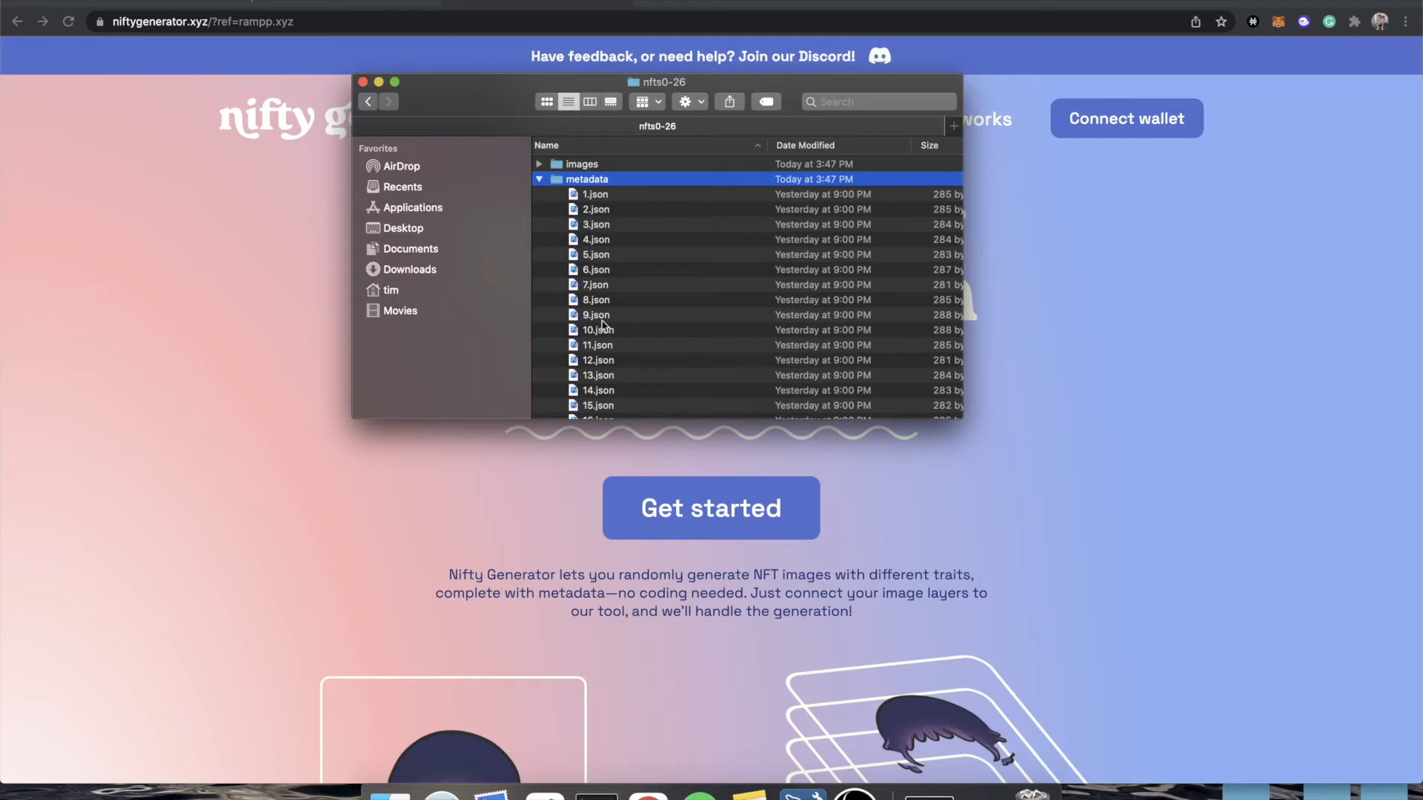
{"action": "left_click", "coordinate": [539, 180]}
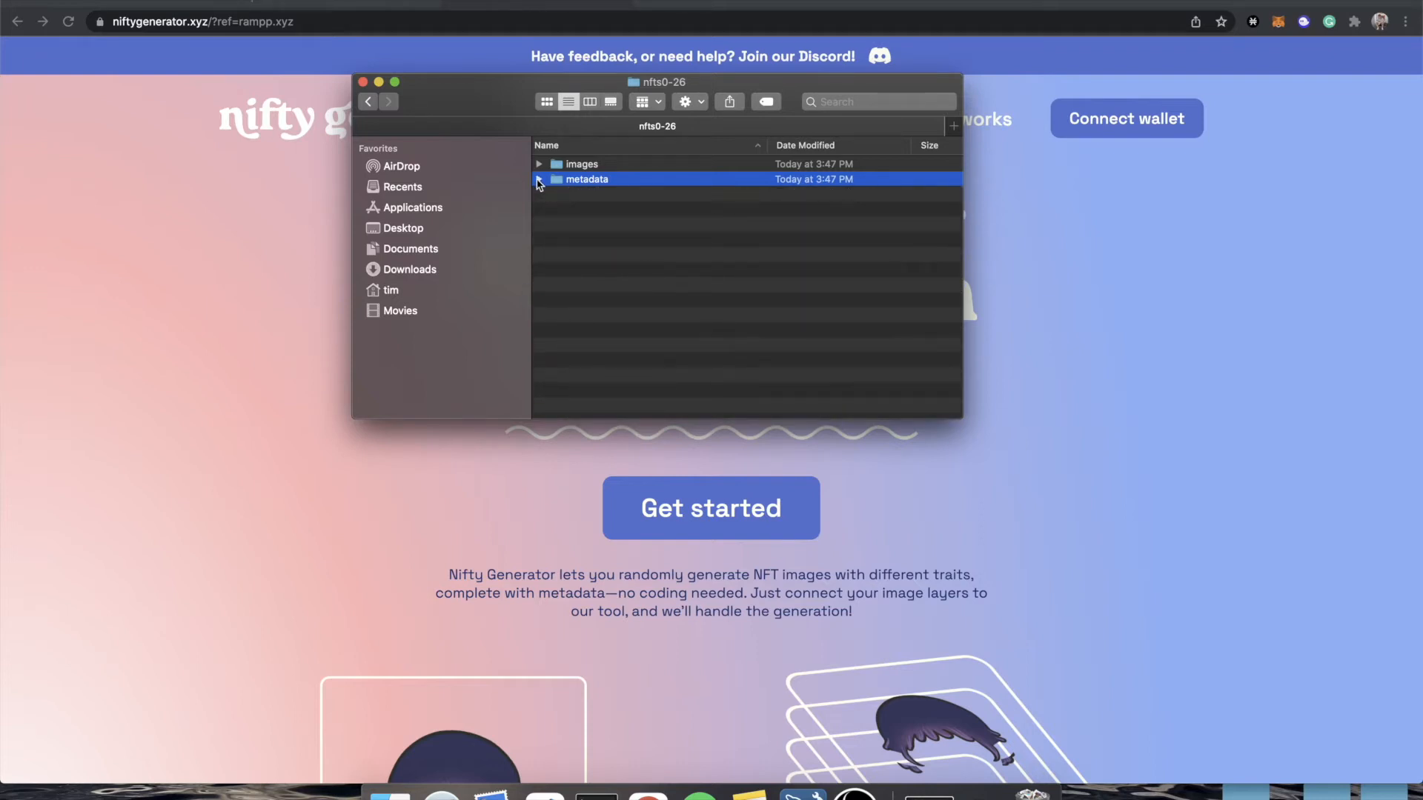
{"action": "left_click", "coordinate": [538, 180]}
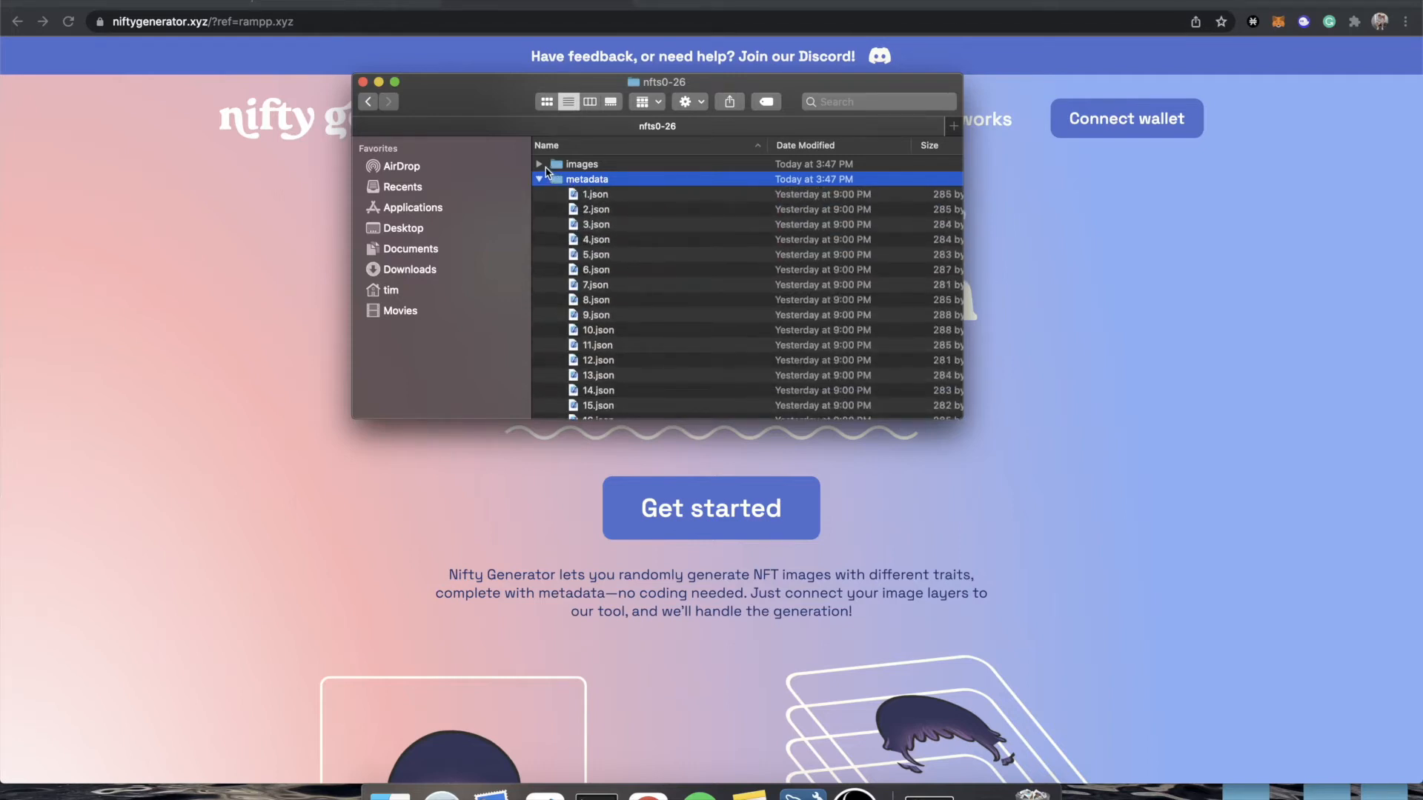
{"action": "left_click", "coordinate": [539, 164]}
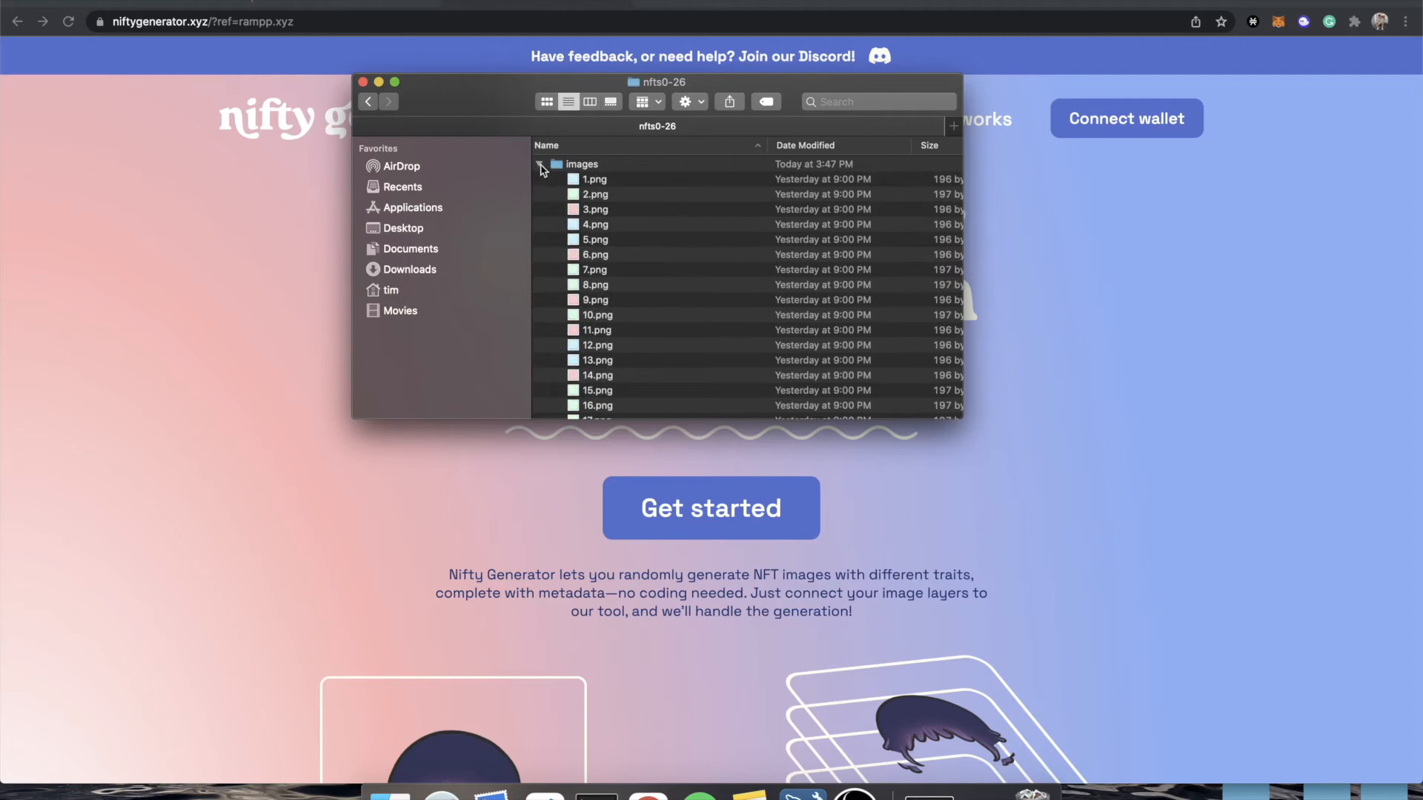
{"action": "left_click", "coordinate": [538, 164]}
{"action": "left_click", "coordinate": [539, 179]}
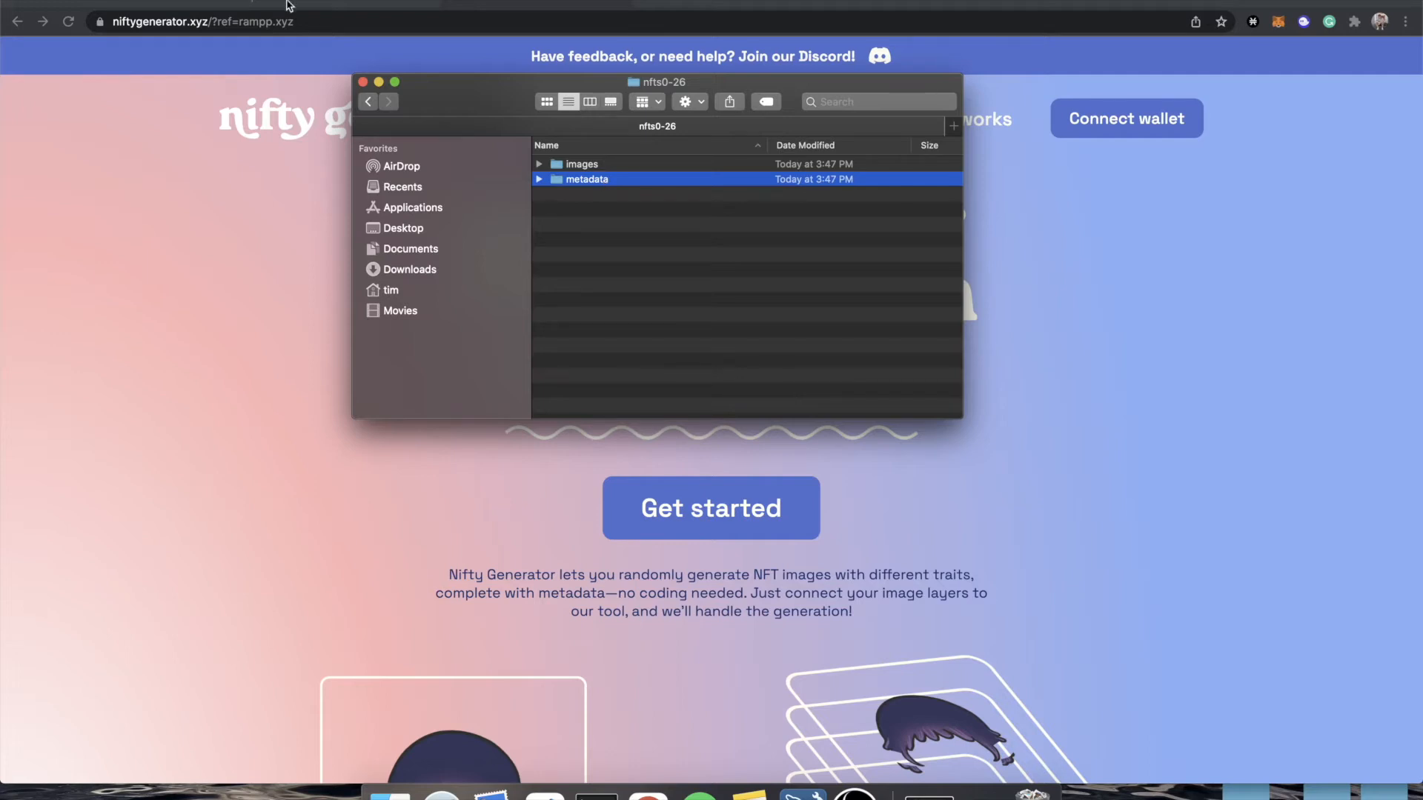
Create a new NFT project on the local Rampp site and proceed past the introduction of its IPFS images and metadata setup.
{"action": "left_click", "coordinate": [198, 5]}
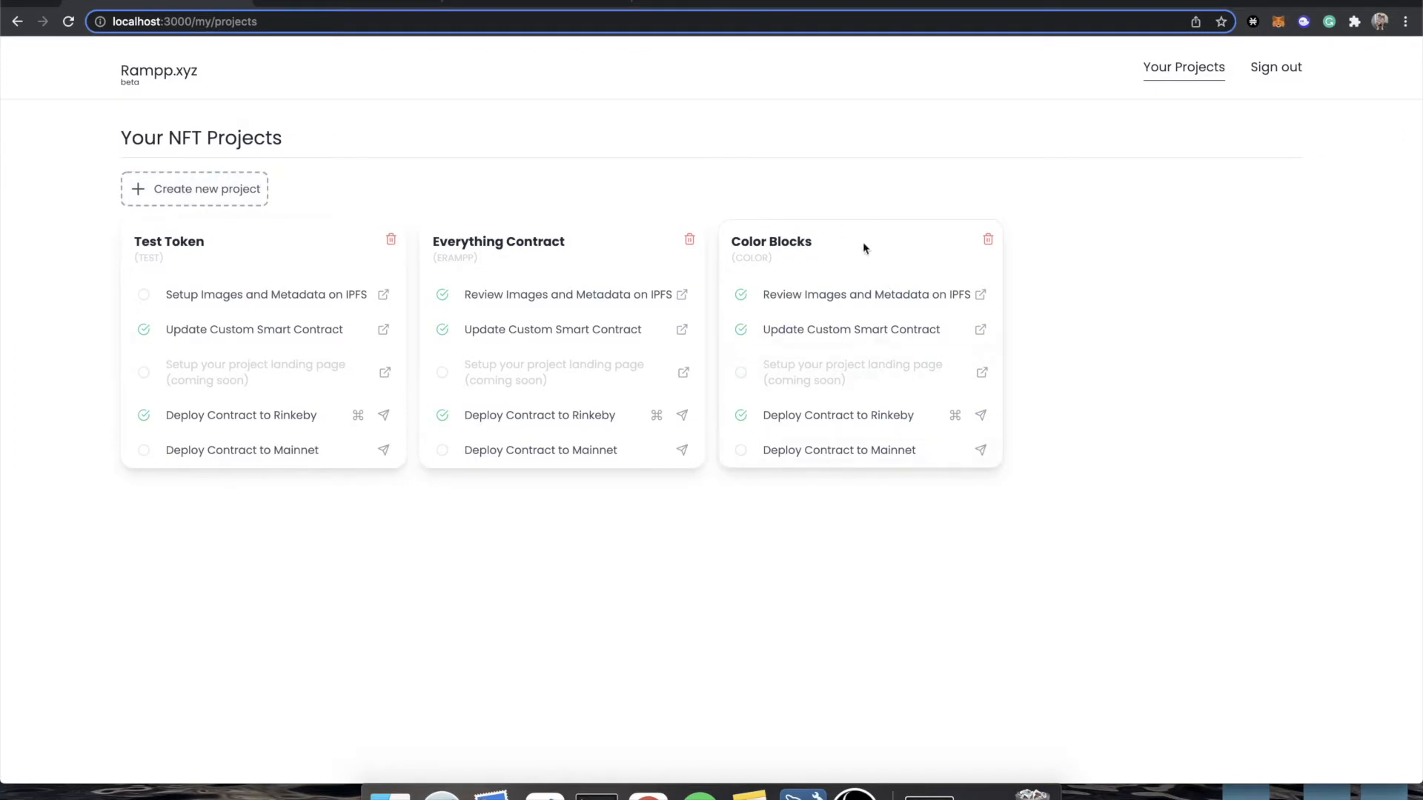
{"action": "left_click", "coordinate": [206, 197]}
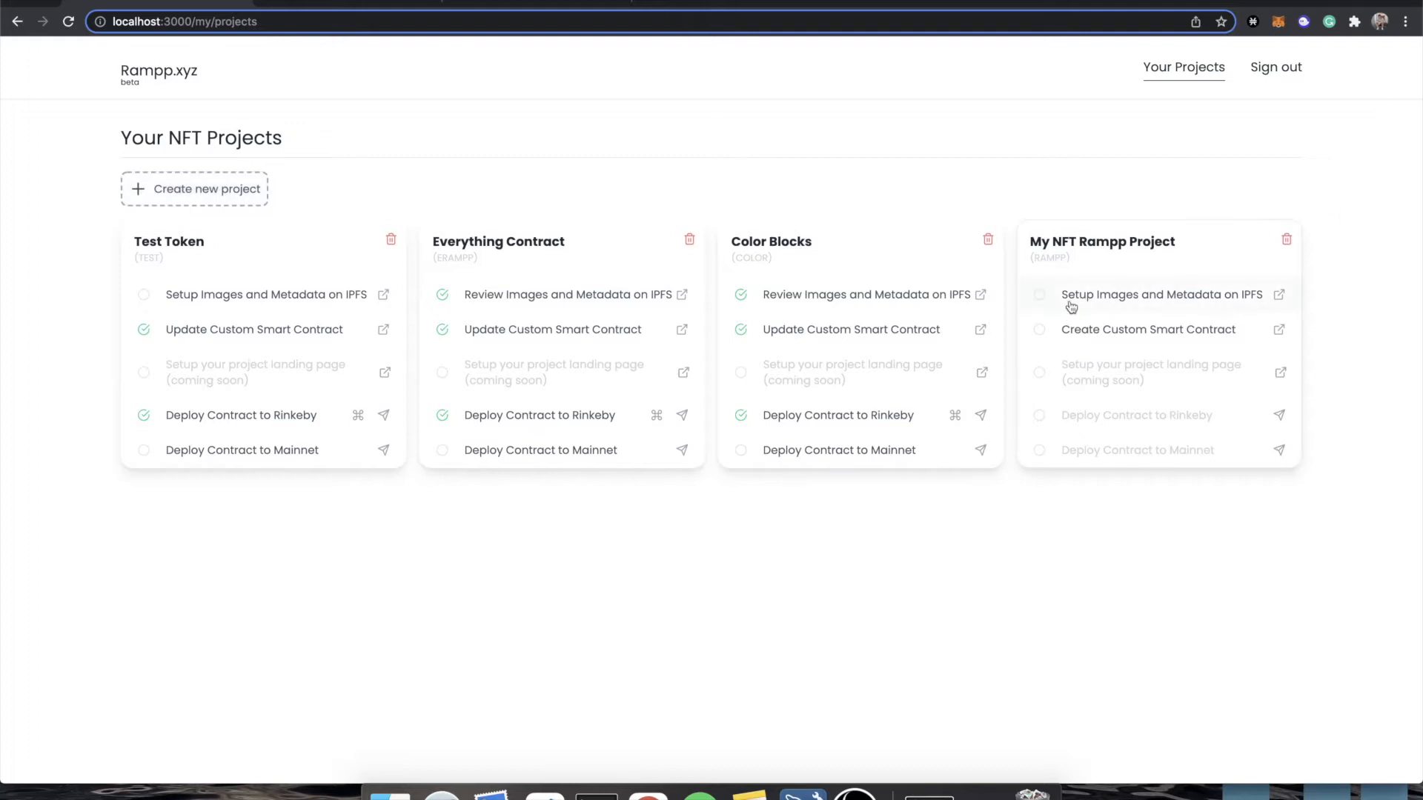
{"action": "left_click", "coordinate": [1152, 301]}
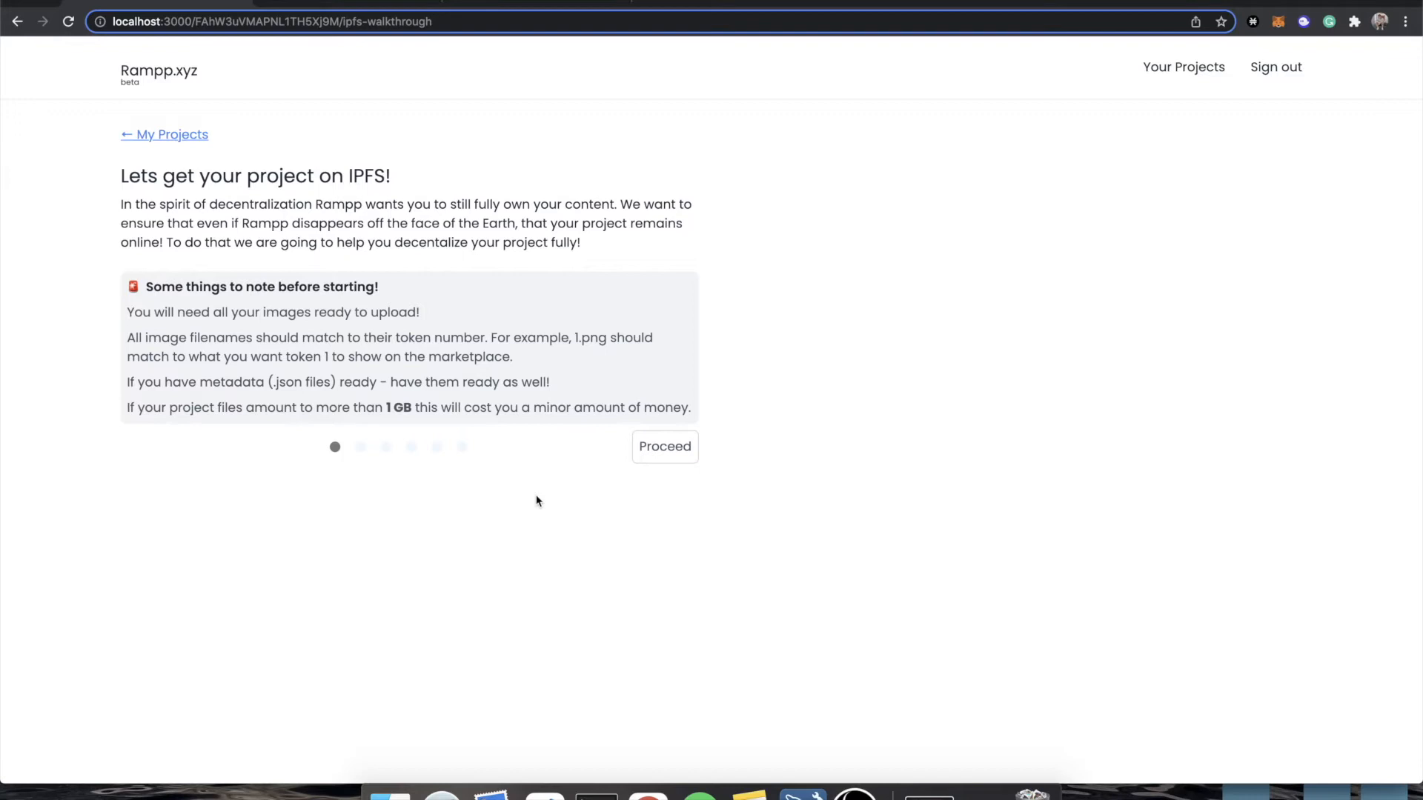
{"action": "left_click", "coordinate": [666, 458]}
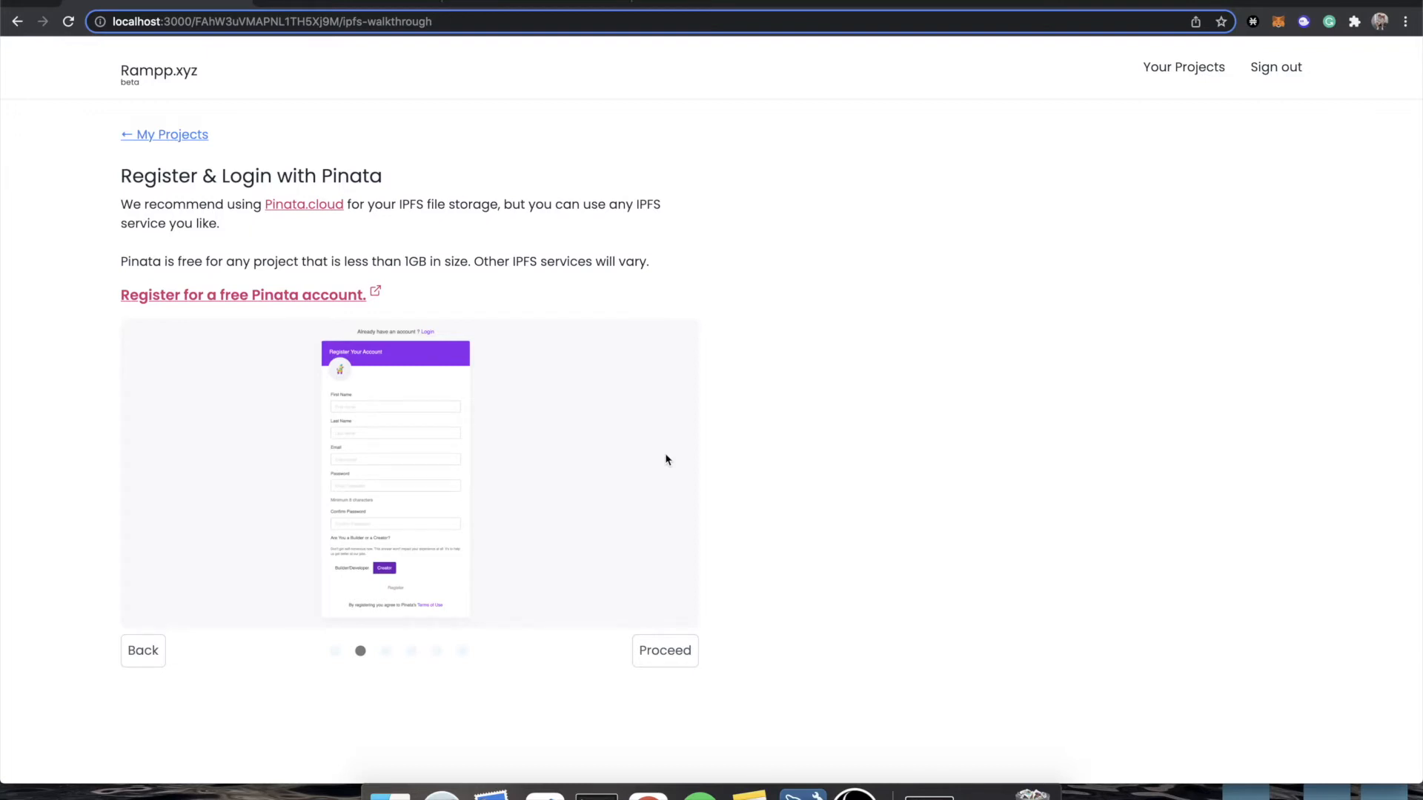
Open the Pinata account registration page in a separate tab, and advance the Rampp walkthrough to the token image upload stage.
{"action": "left_click", "coordinate": [327, 302], "text": "super"}
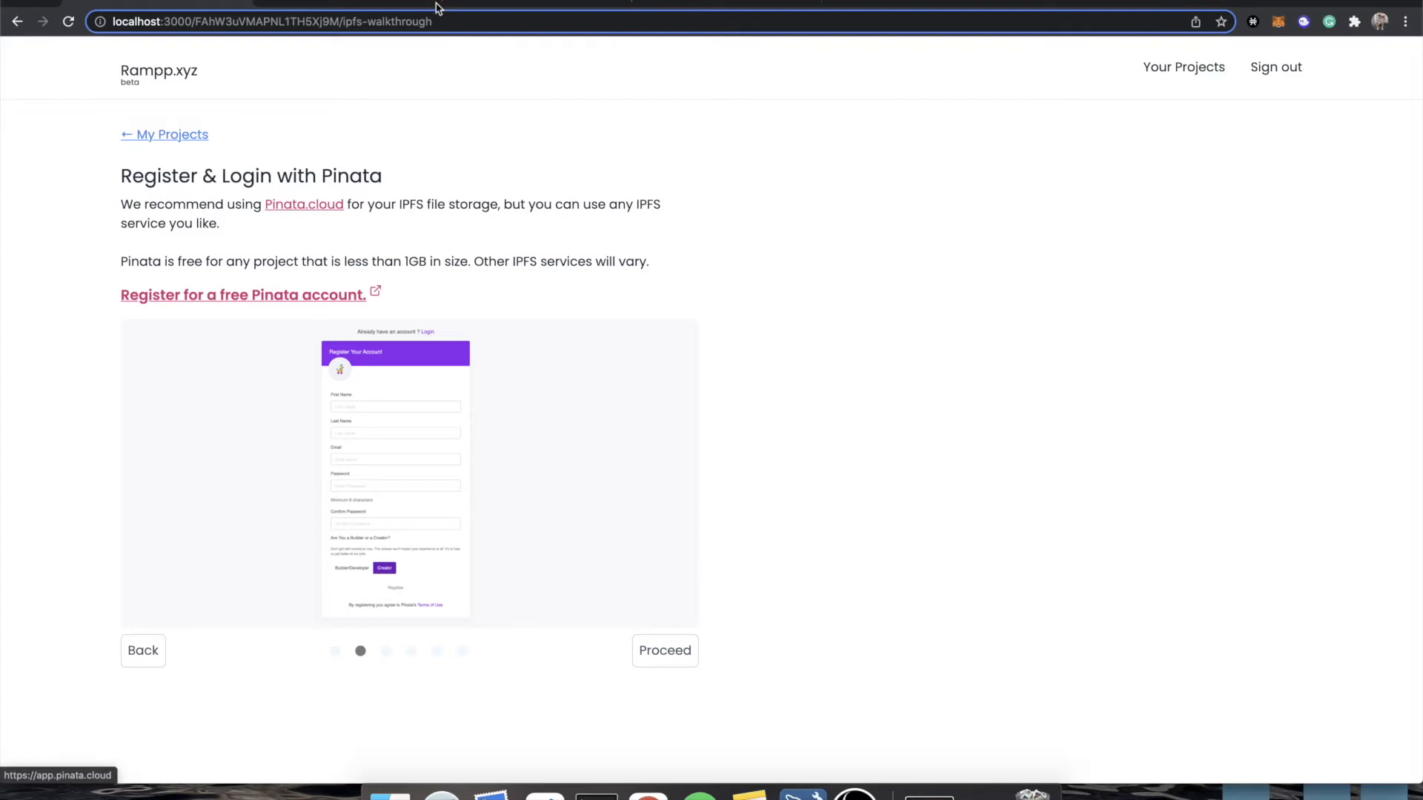
{"action": "left_click", "coordinate": [353, 4]}
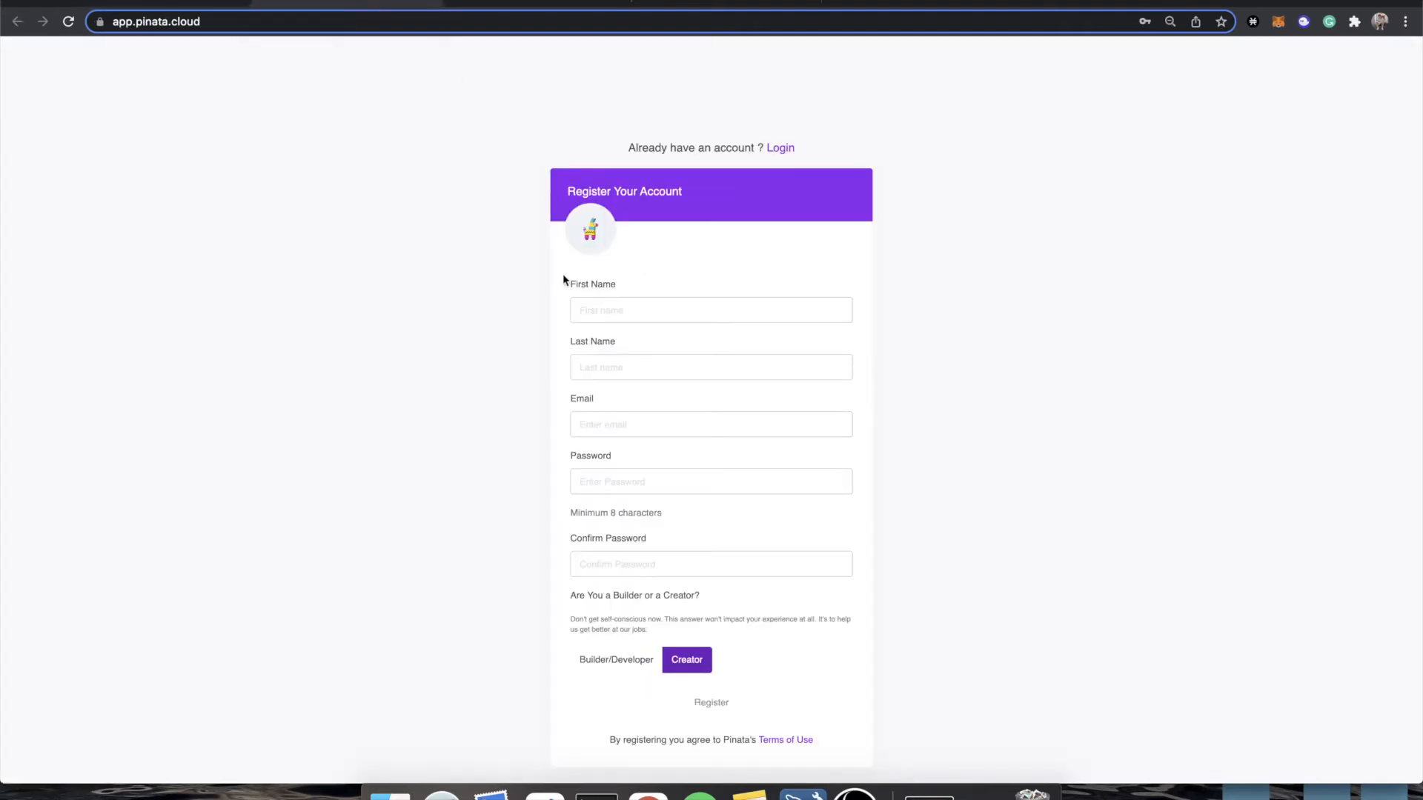
{"action": "left_click", "coordinate": [118, 3]}
{"action": "scroll", "coordinate": [378, 291], "scroll_direction": "down", "scroll_amount": 3}
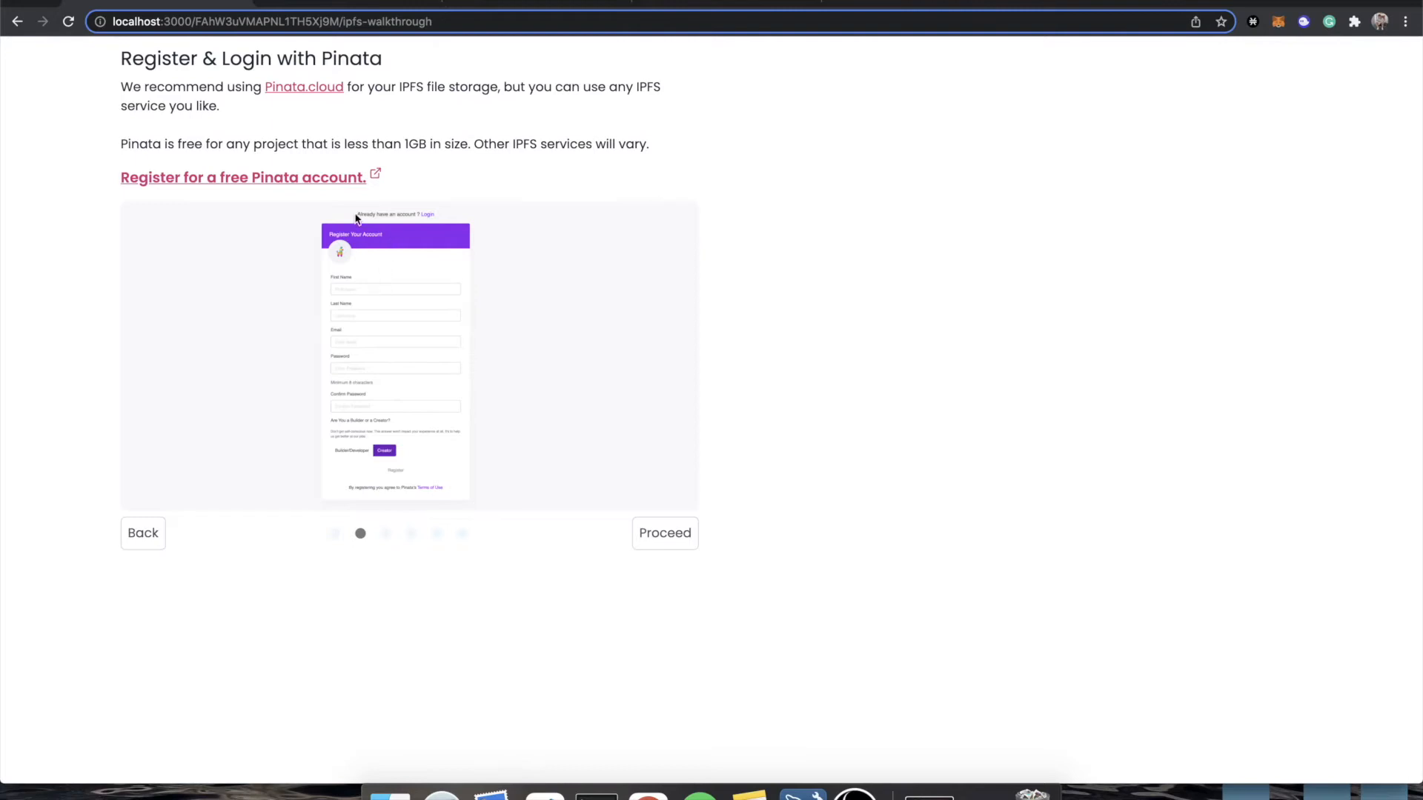
{"action": "scroll", "coordinate": [377, 286], "scroll_direction": "up", "scroll_amount": 3}
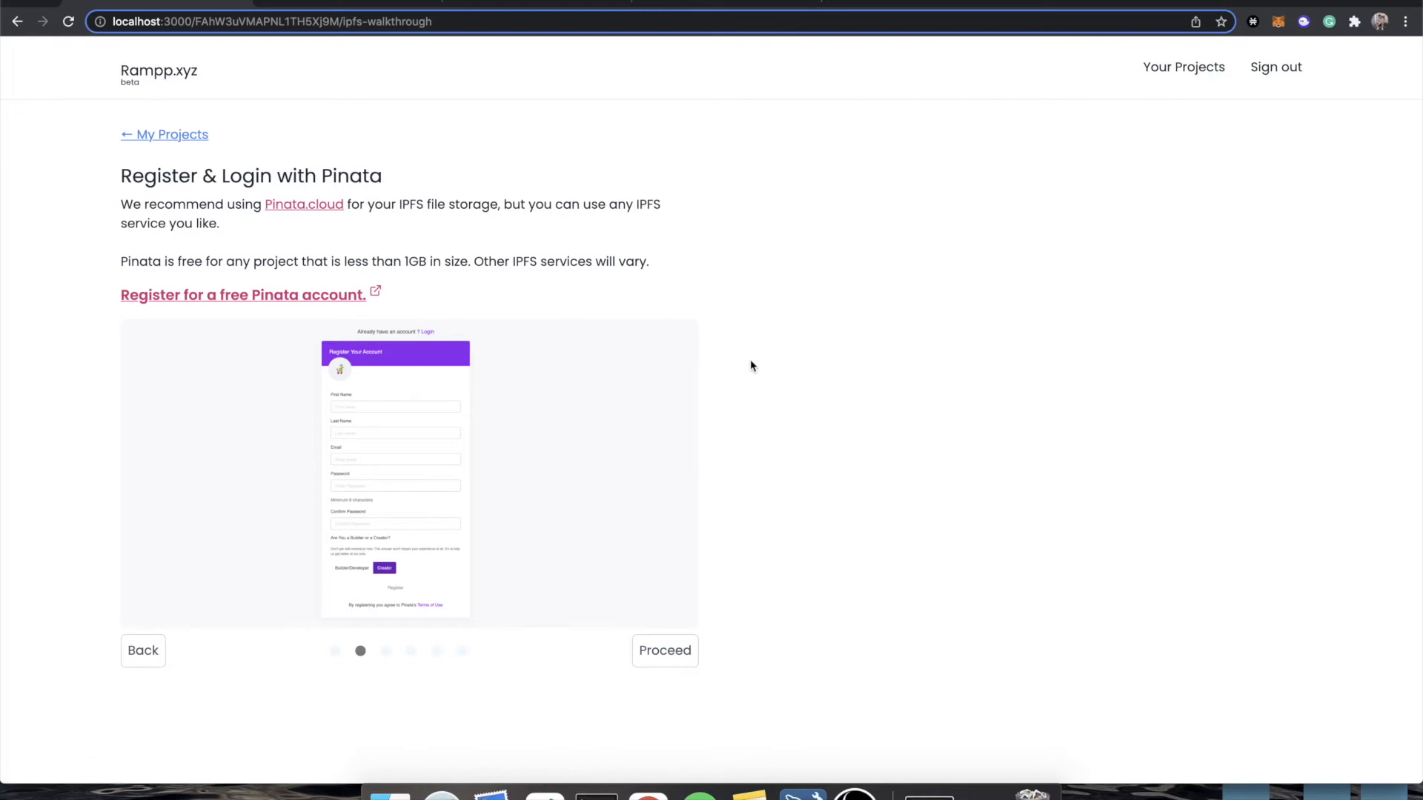
{"action": "scroll", "coordinate": [613, 509], "scroll_direction": "down", "scroll_amount": 3}
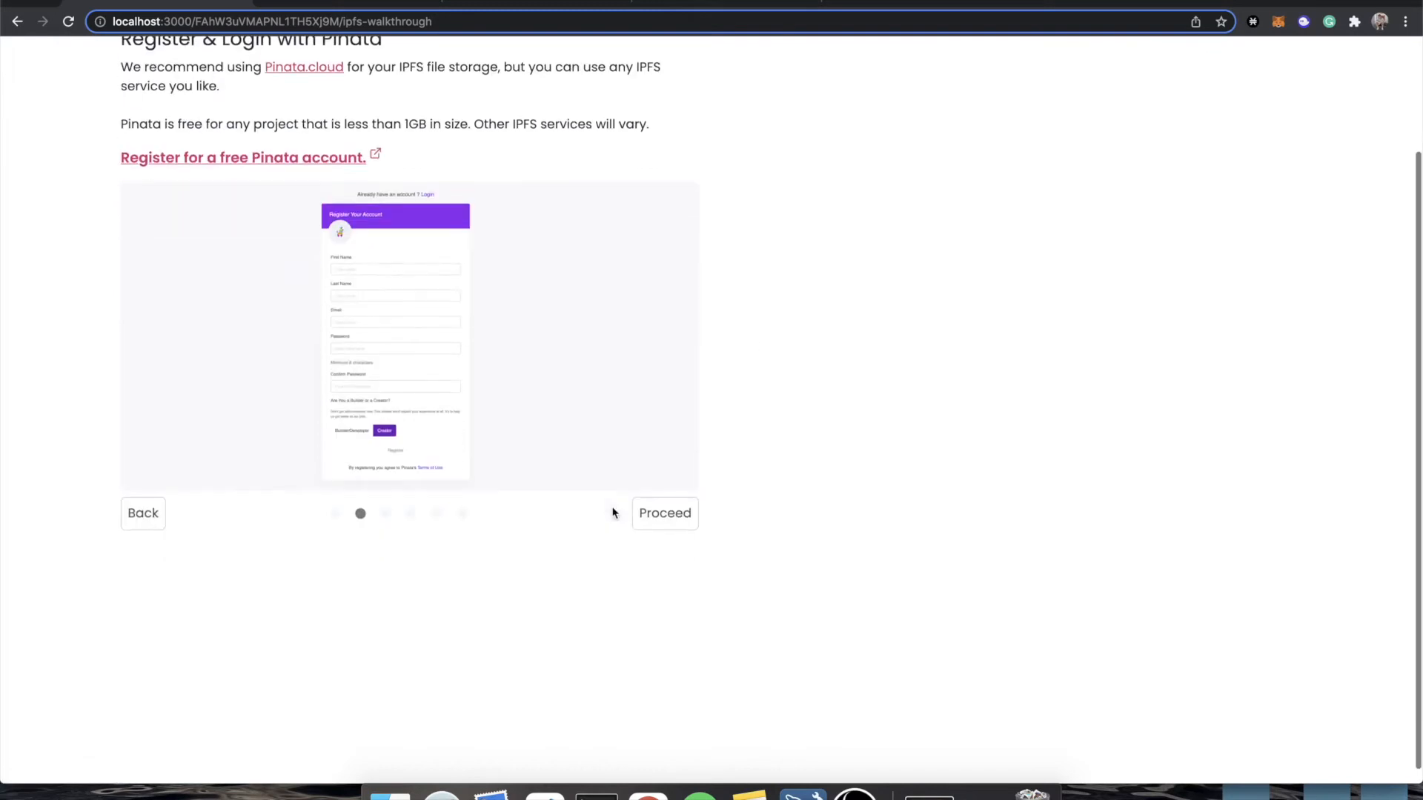
{"action": "left_click", "coordinate": [674, 510]}
Review the walkthrough's instructions for uploading token images to Pinata and providing the image folder CID.
{"action": "scroll", "coordinate": [380, 264], "scroll_direction": "up", "scroll_amount": 3}
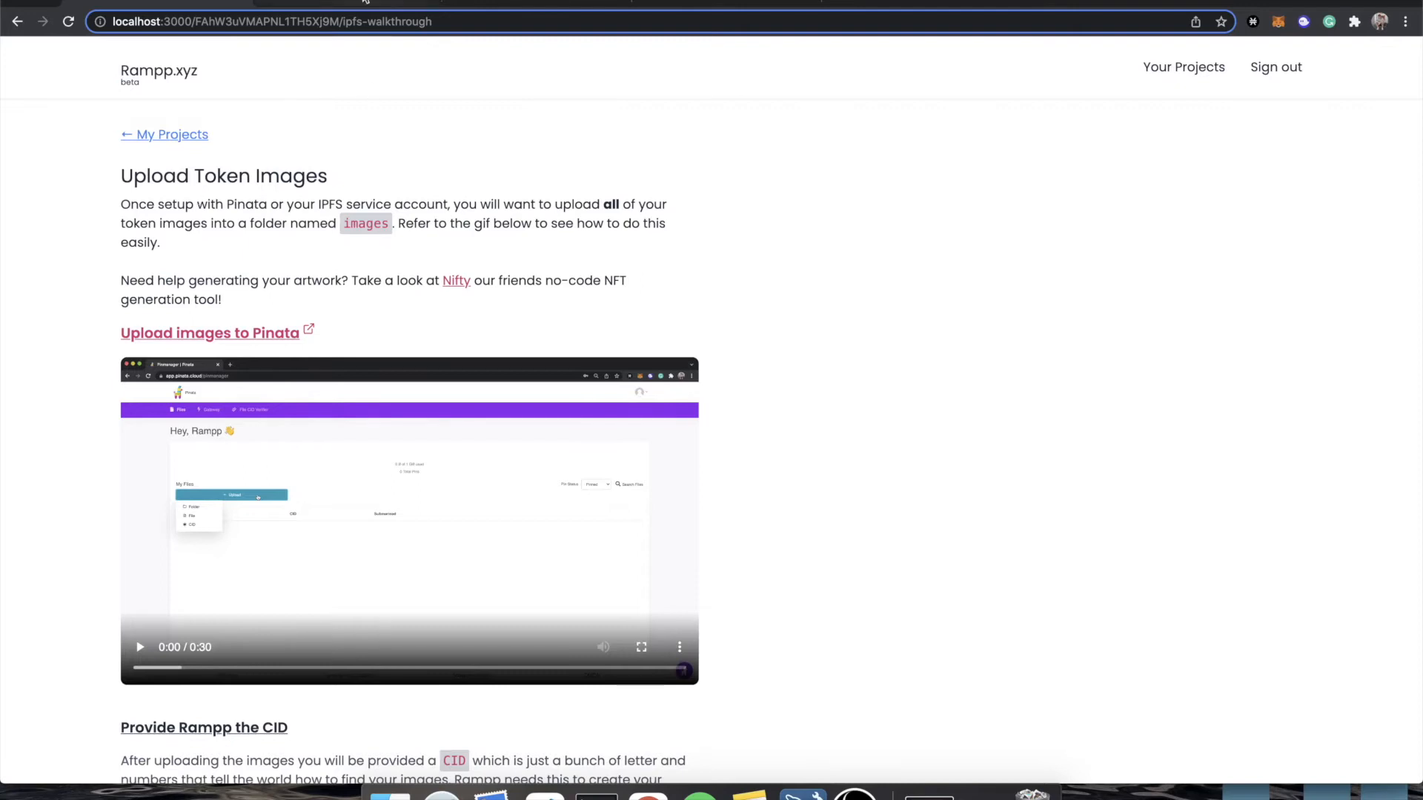
{"action": "scroll", "coordinate": [401, 231], "scroll_direction": "down", "scroll_amount": 3}
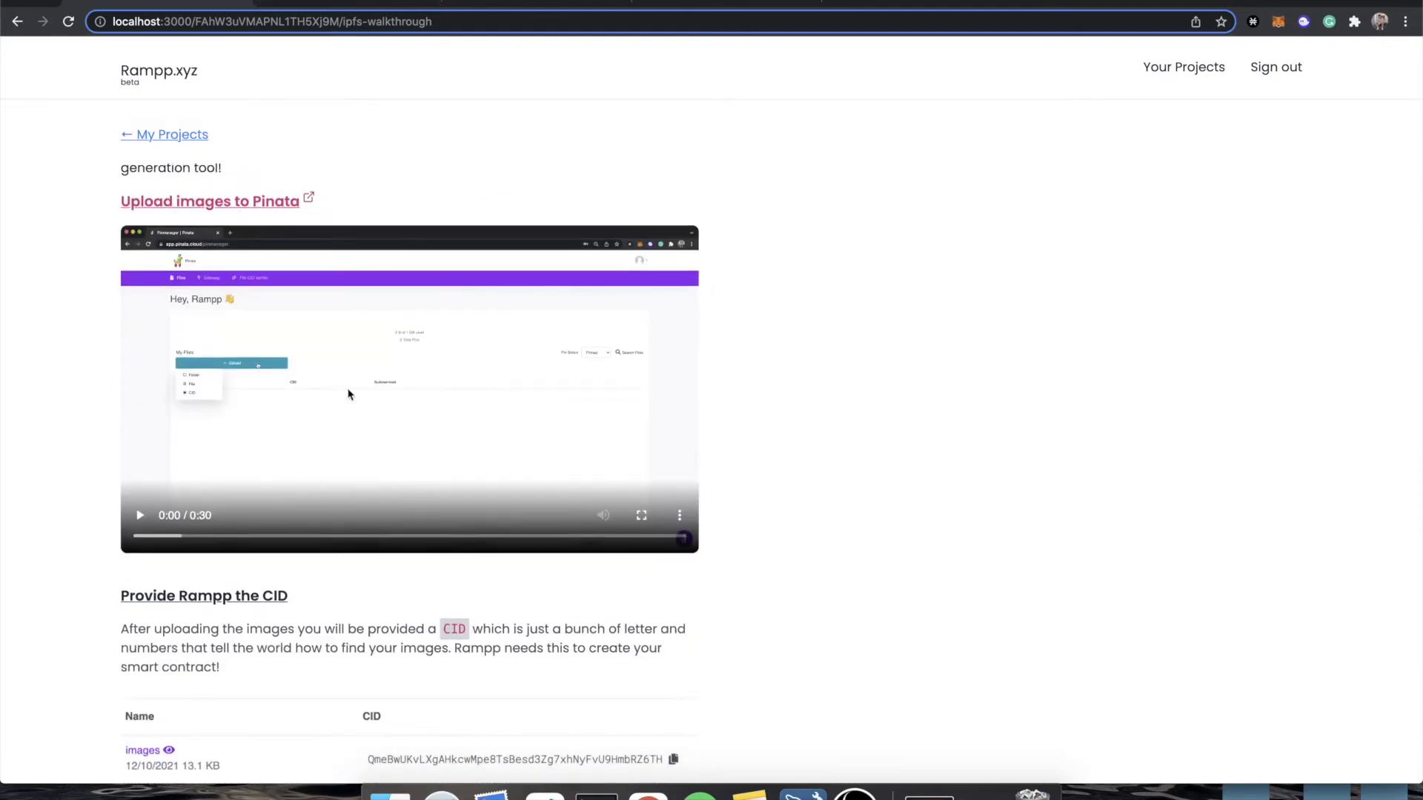
{"action": "scroll", "coordinate": [621, 477], "scroll_direction": "down", "scroll_amount": 1}
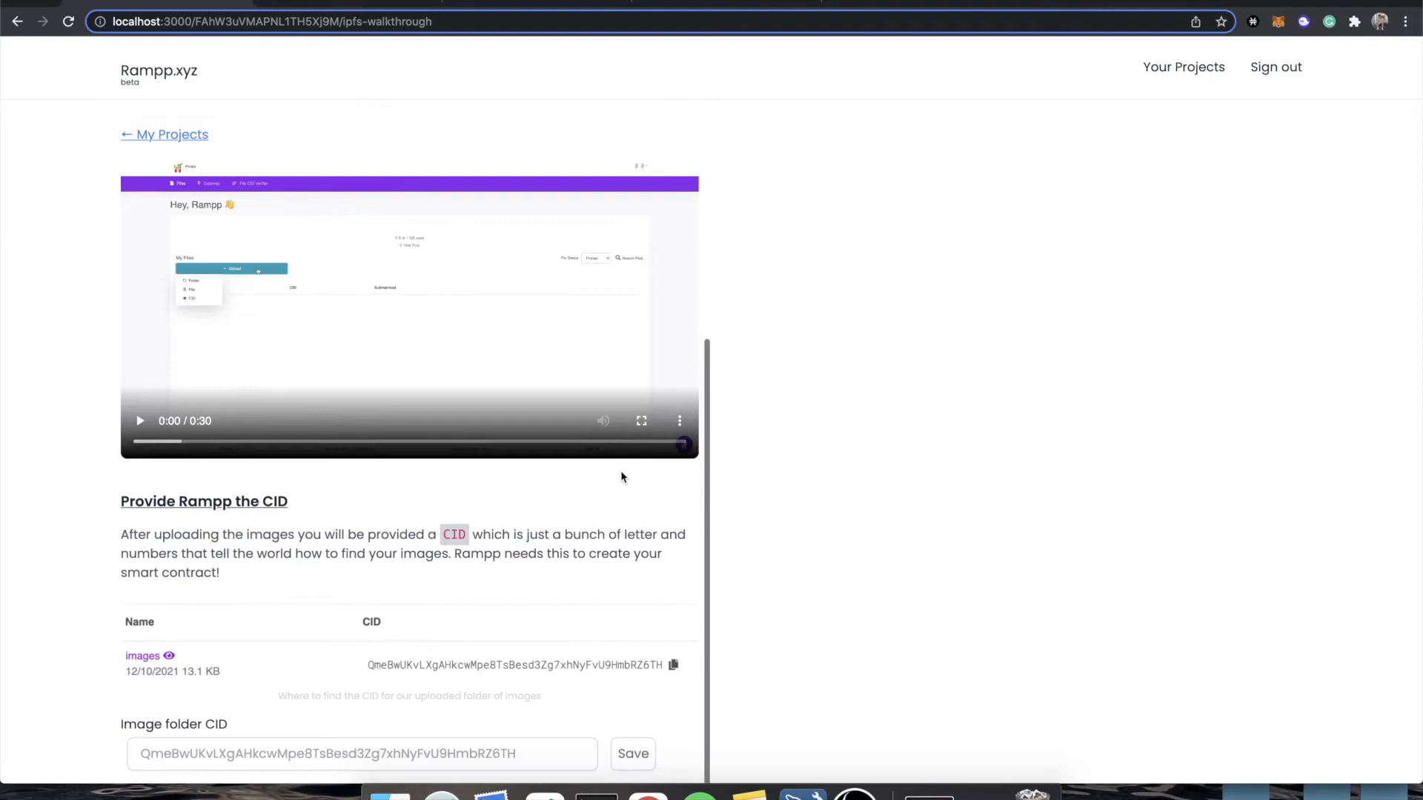
{"action": "scroll", "coordinate": [621, 477], "scroll_direction": "down", "scroll_amount": 2}
{"action": "scroll", "coordinate": [621, 476], "scroll_direction": "up", "scroll_amount": 3}
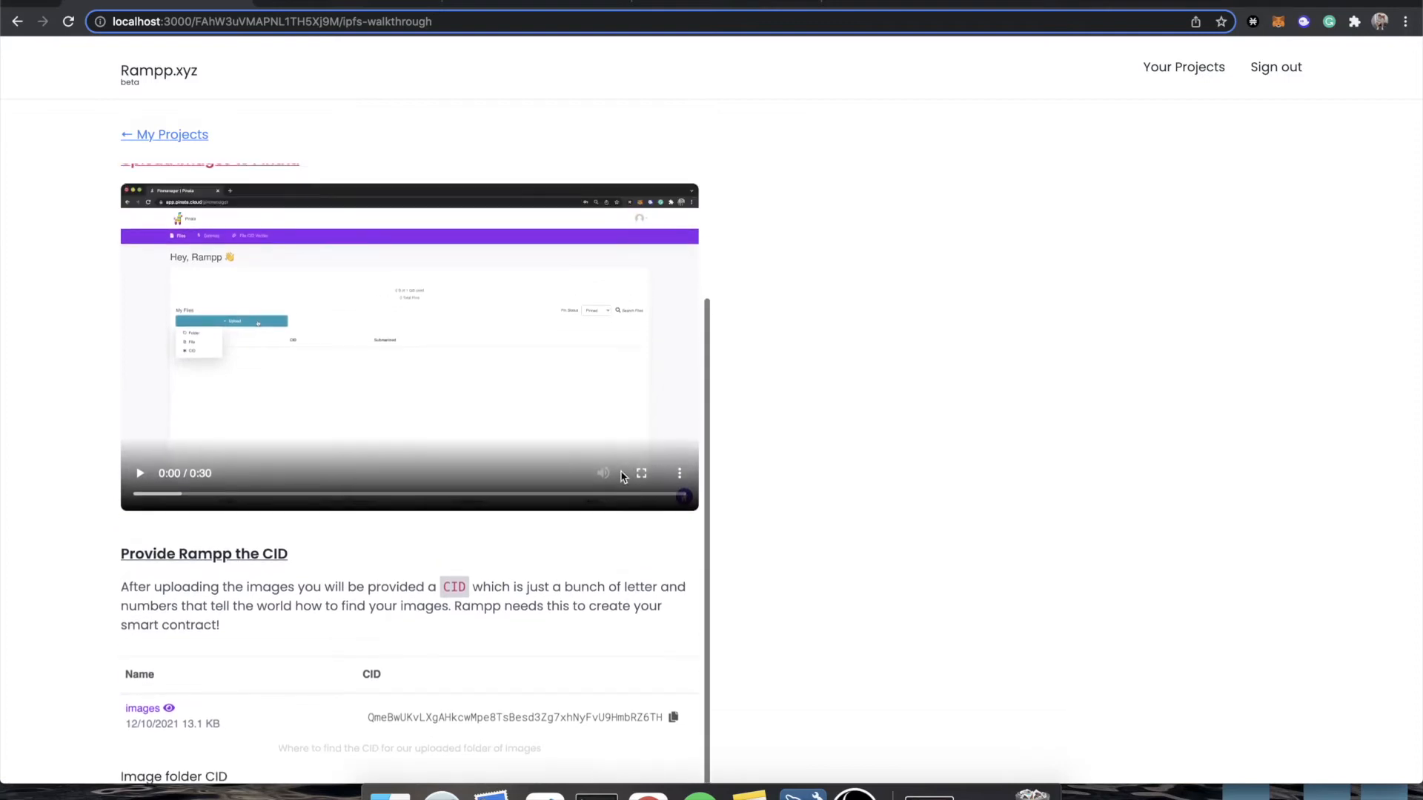
{"action": "scroll", "coordinate": [621, 477], "scroll_direction": "down", "scroll_amount": 3}
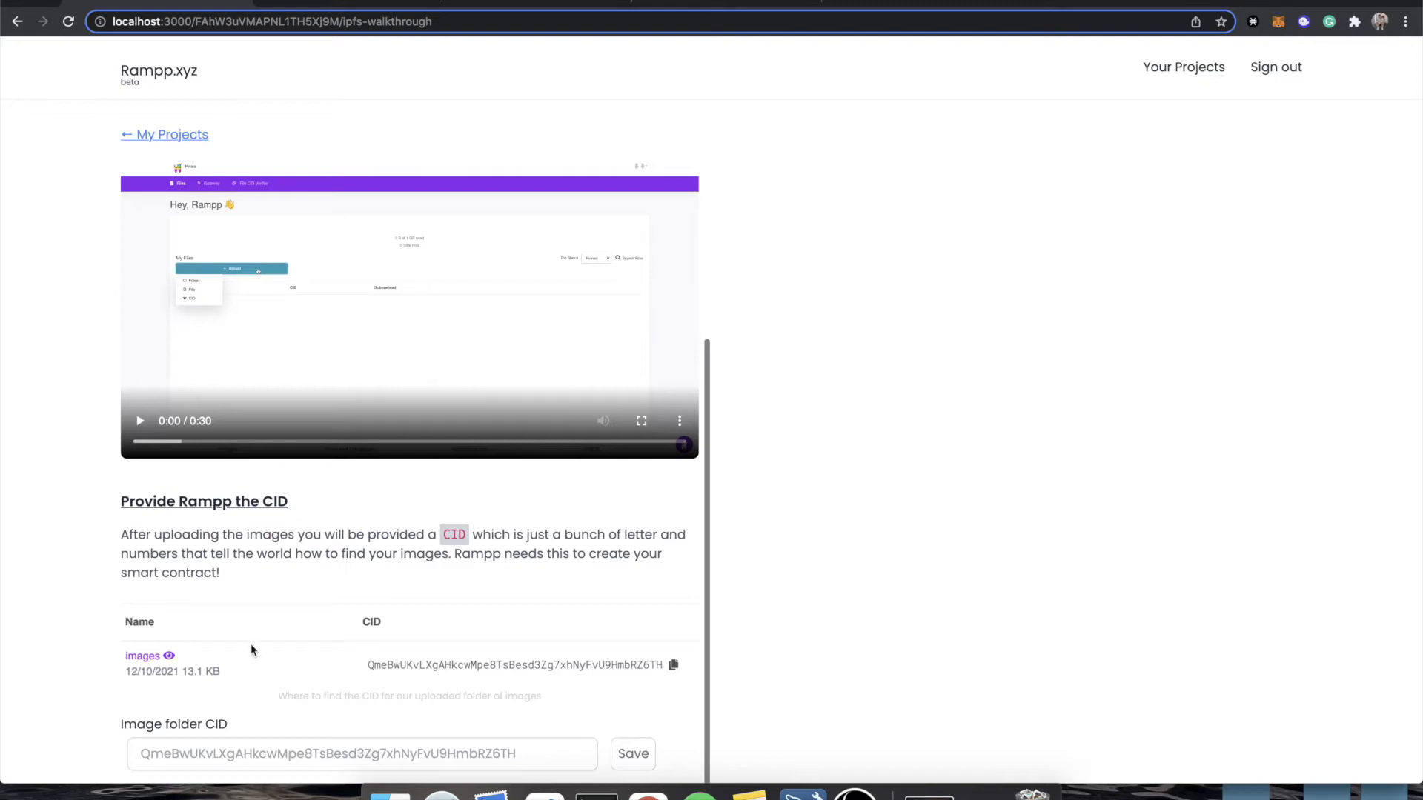
Switch to the Pinata page and sign in to the existing account with the saved credentials.
{"action": "scroll", "coordinate": [256, 658], "scroll_direction": "down", "scroll_amount": 3}
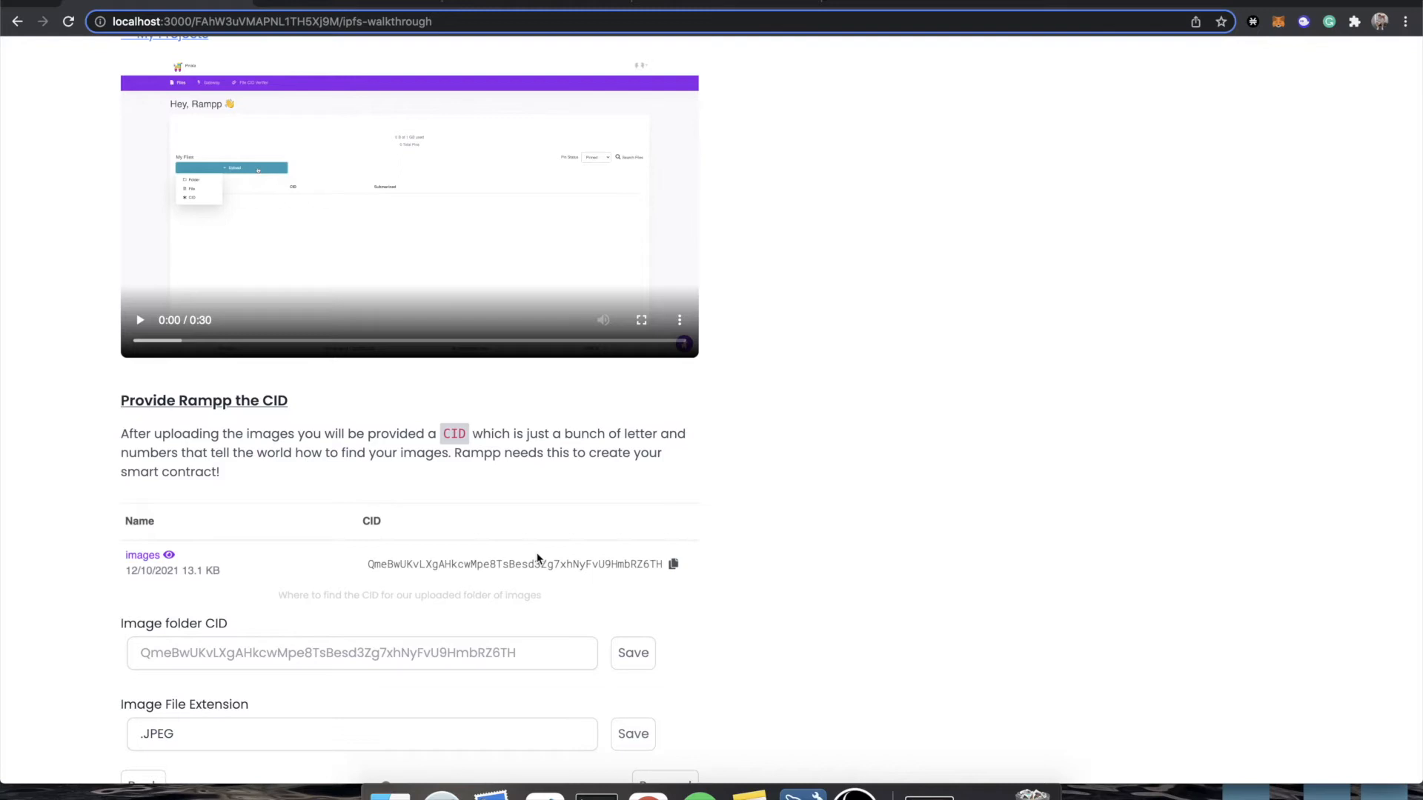
{"action": "left_click", "coordinate": [334, 6]}
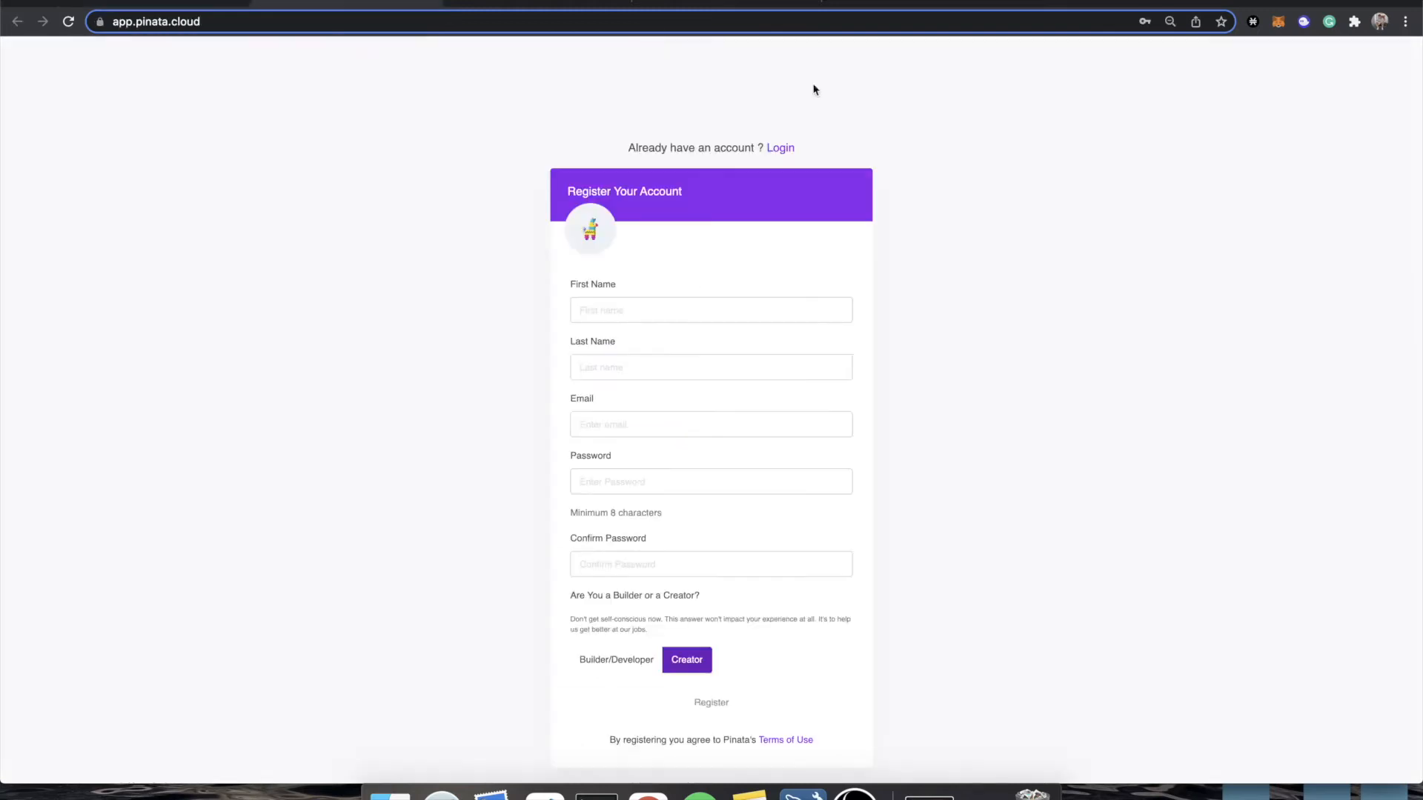
{"action": "left_click", "coordinate": [778, 148]}
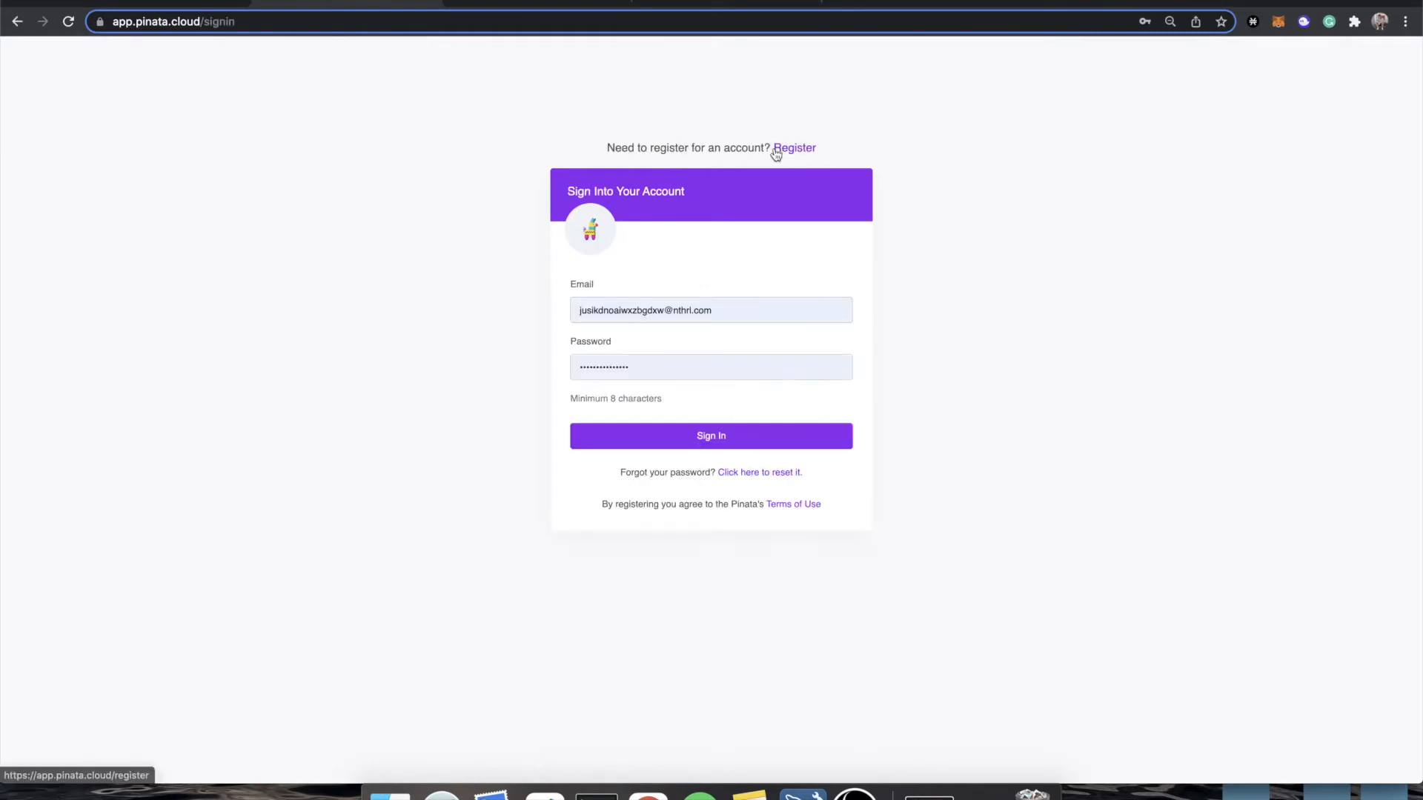
{"action": "left_click", "coordinate": [694, 442]}
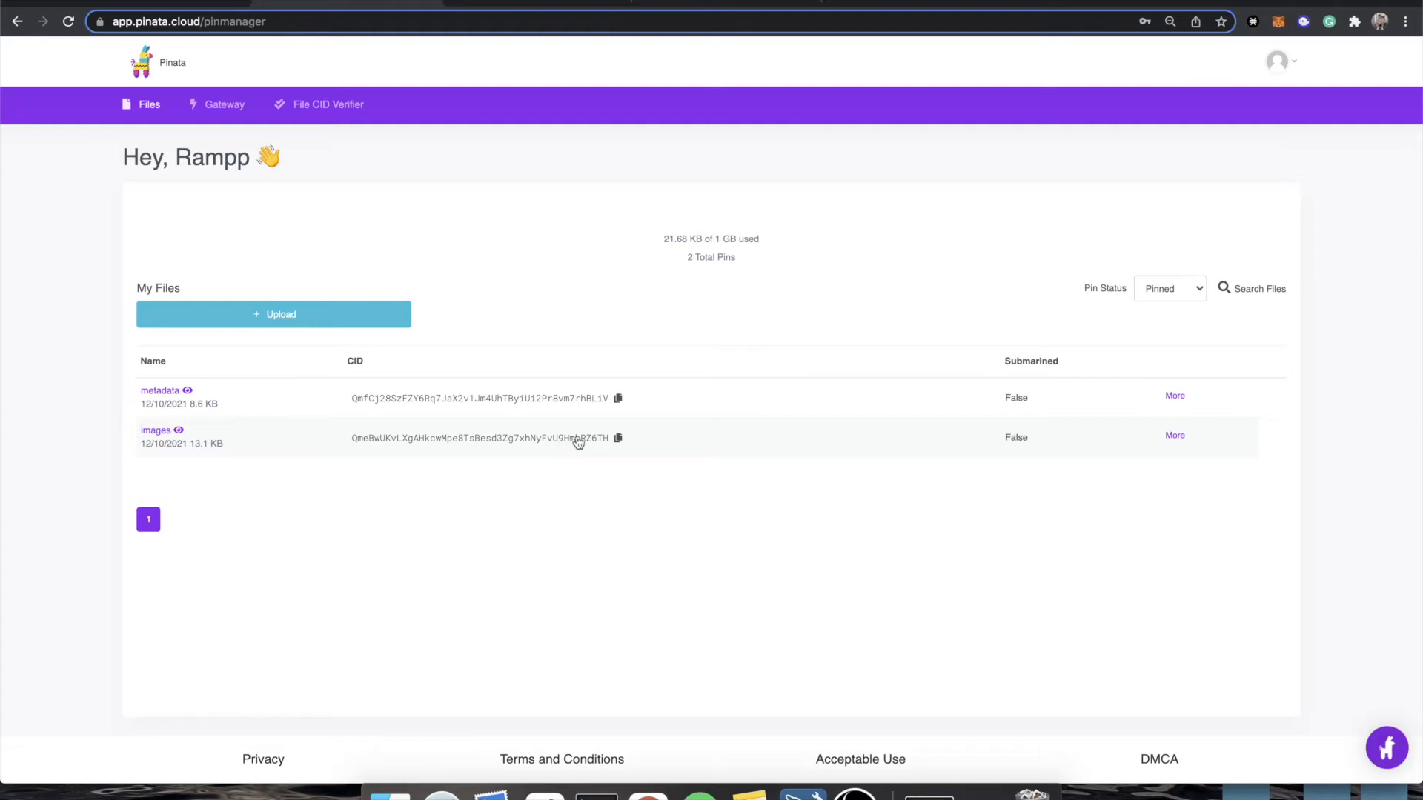
Start a folder upload in Pinata with the images folder from nfts0-26 on the Desktop, and approve uploading its files to the site.
{"action": "left_click", "coordinate": [289, 317]}
{"action": "left_click", "coordinate": [207, 344]}
{"action": "left_click", "coordinate": [725, 488]}
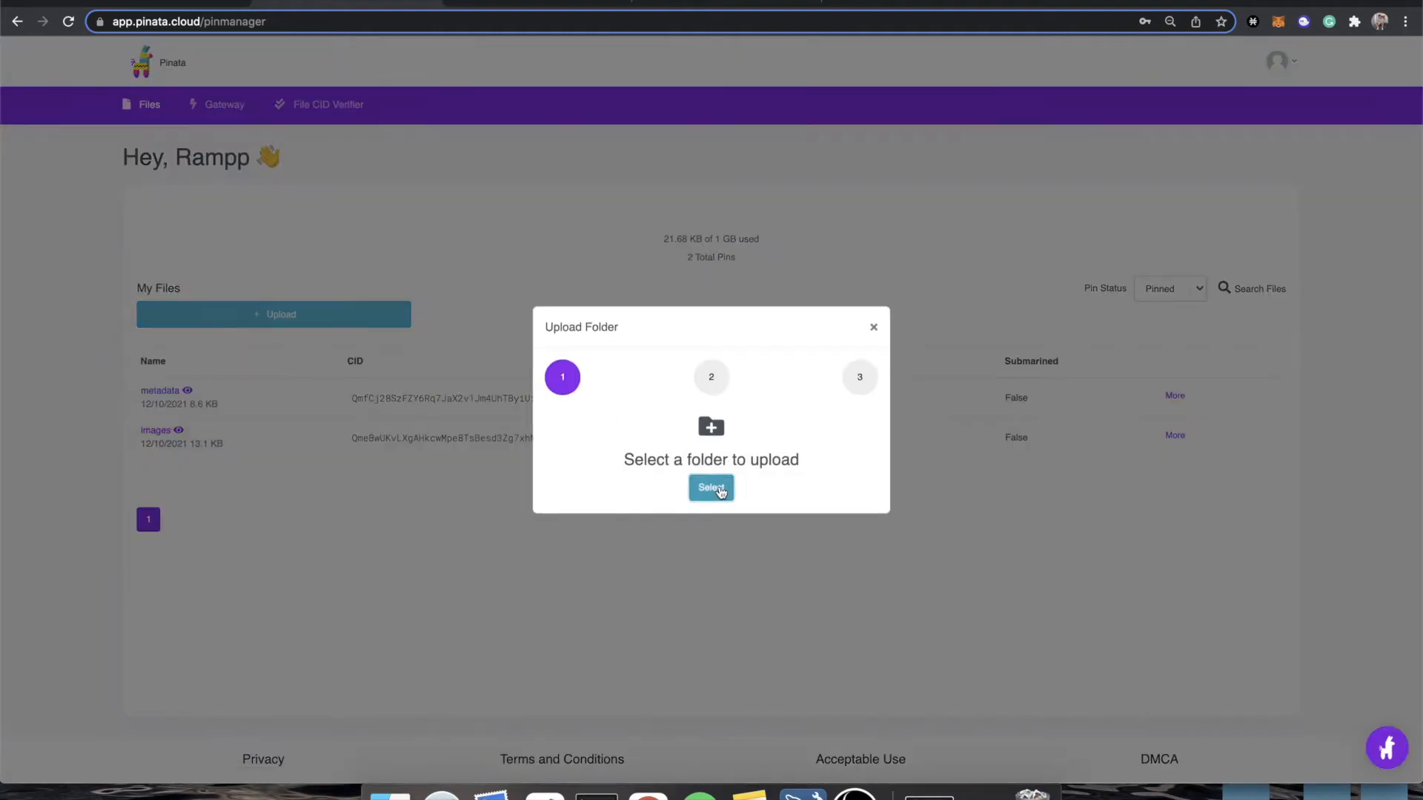
{"action": "left_click", "coordinate": [421, 140]}
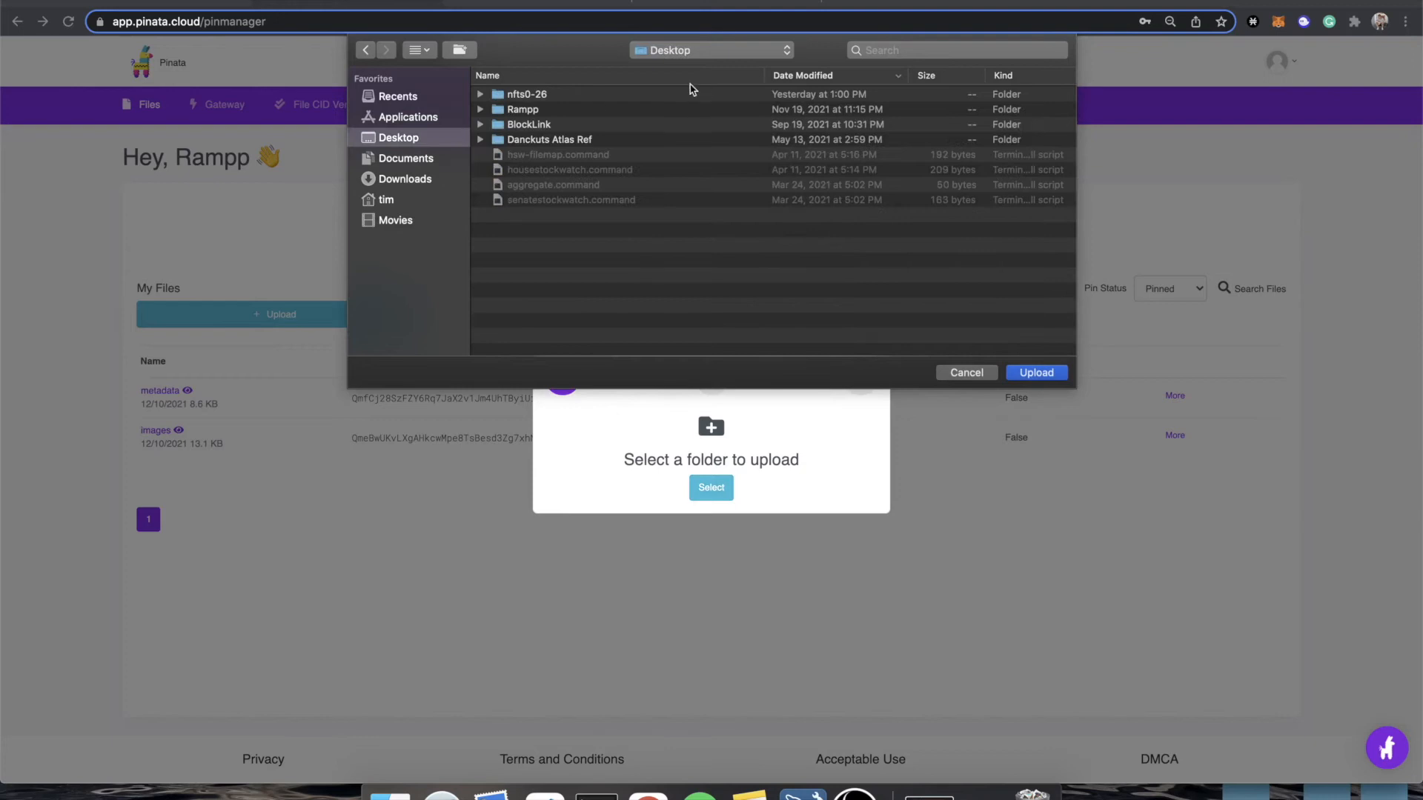
{"action": "double_click", "coordinate": [546, 96]}
{"action": "double_click", "coordinate": [528, 109]}
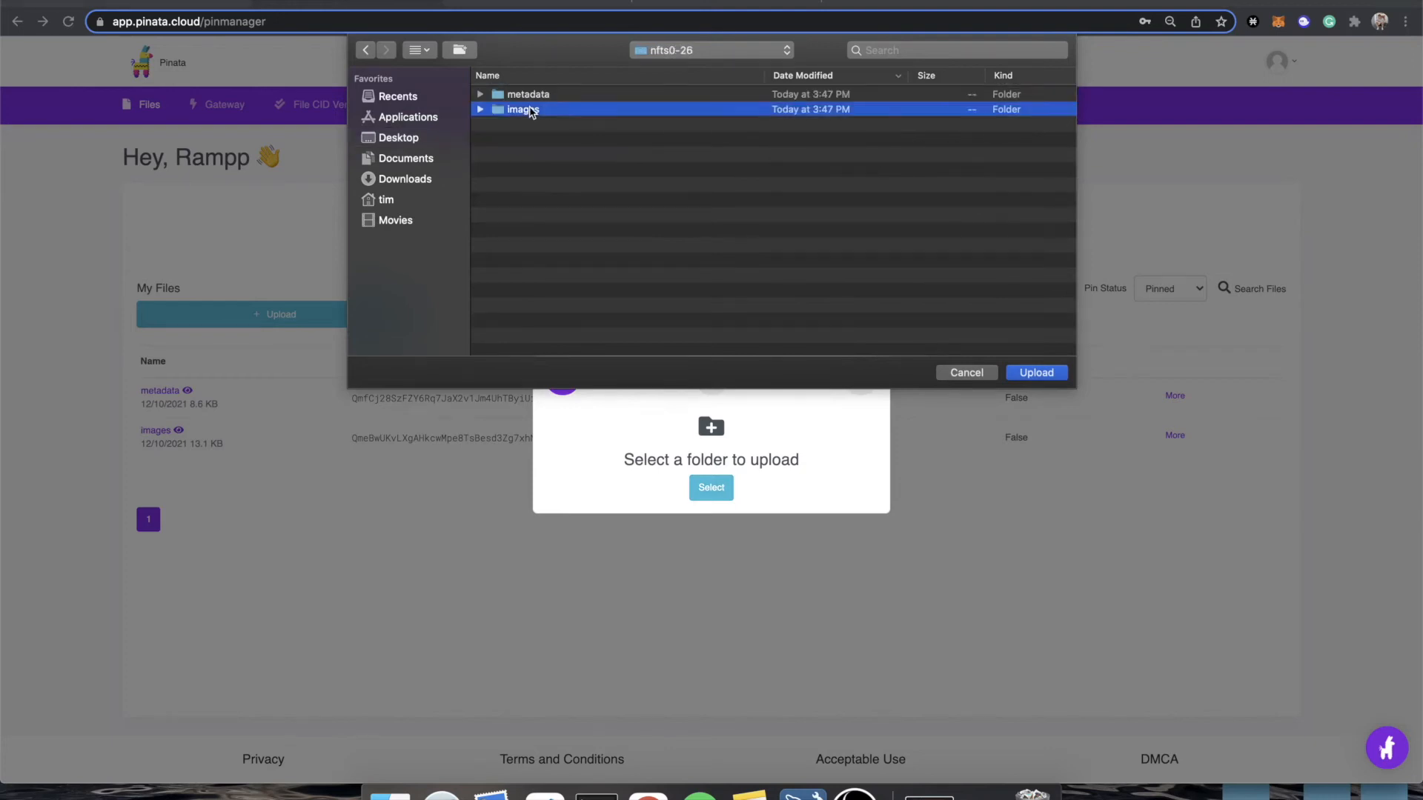
{"action": "scroll", "coordinate": [519, 141], "scroll_direction": "up", "scroll_amount": 2}
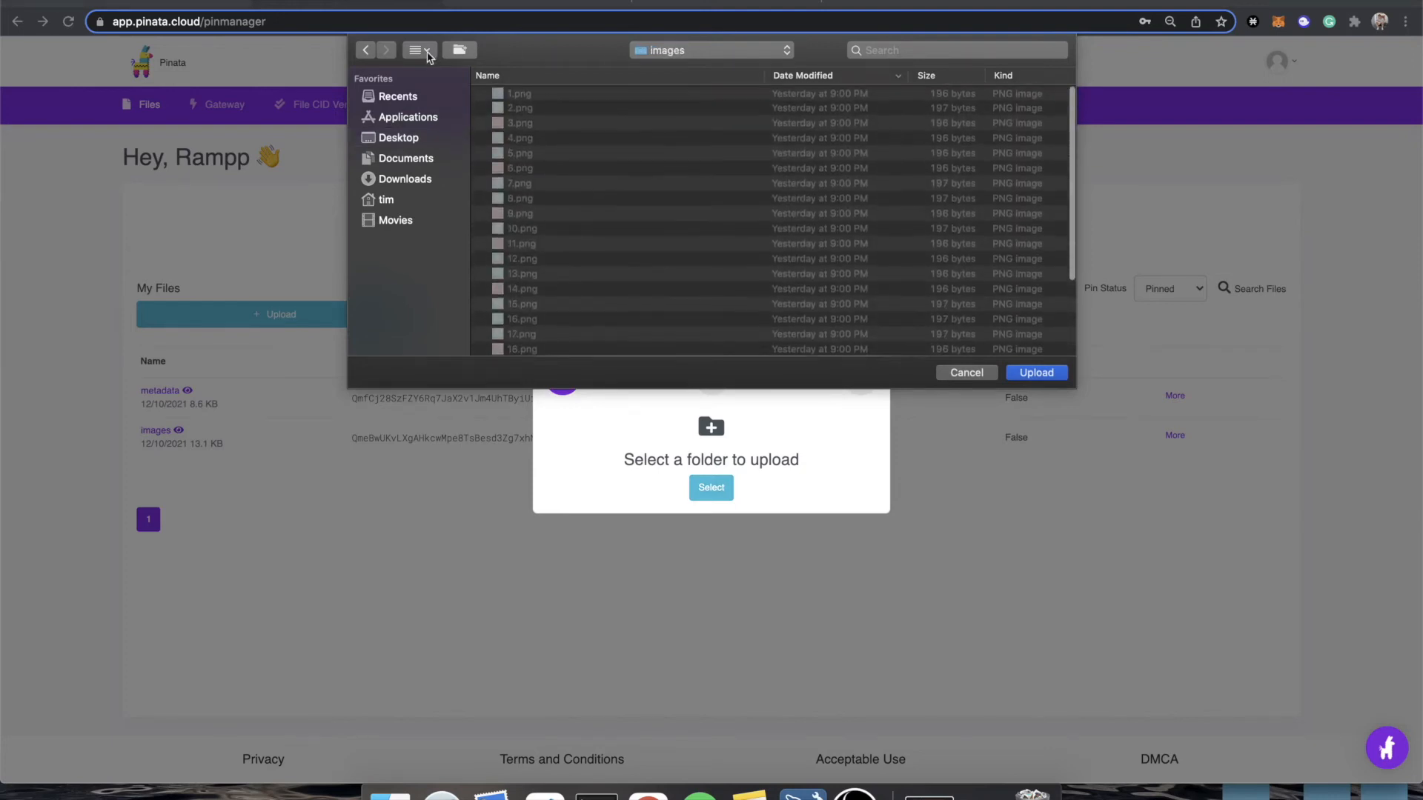
{"action": "left_click", "coordinate": [761, 49]}
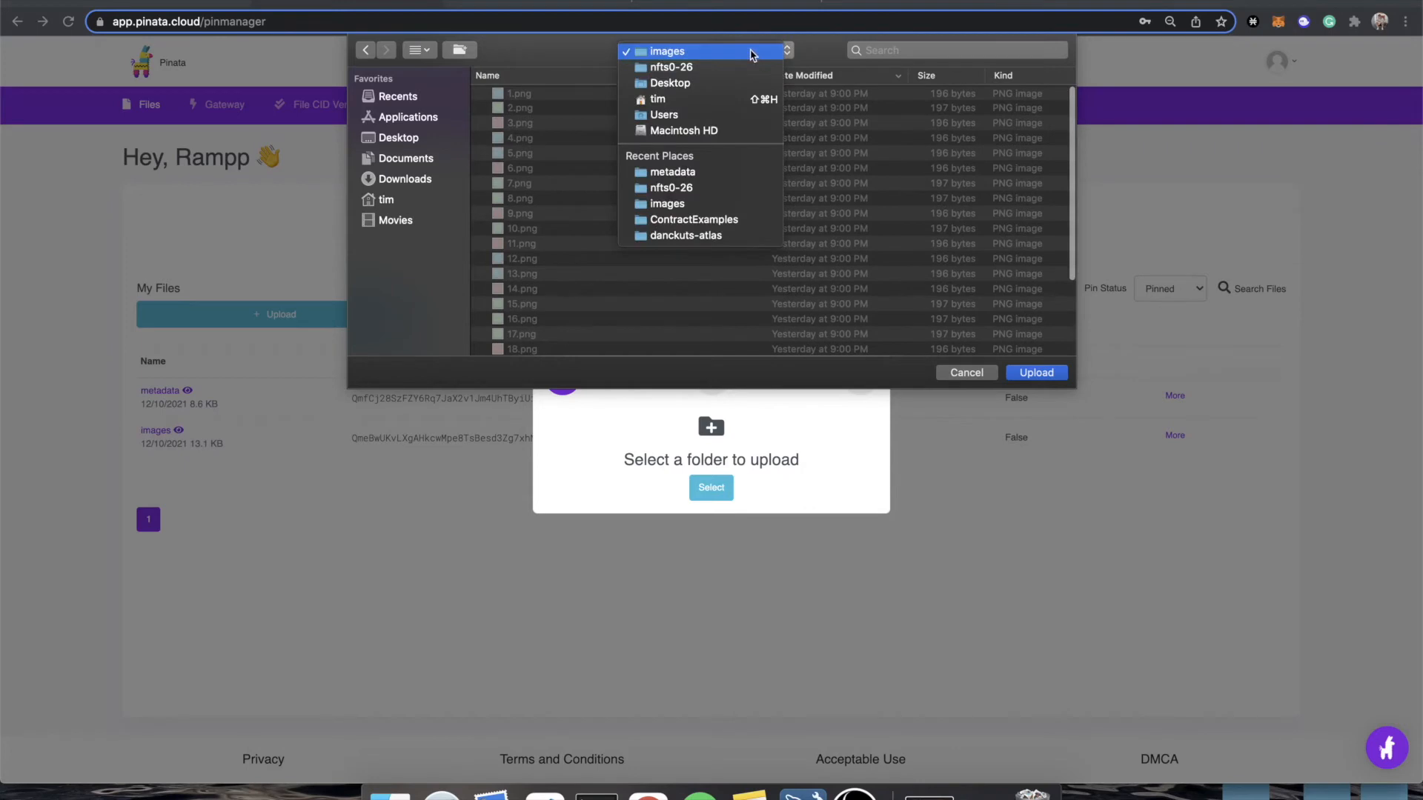
{"action": "left_click", "coordinate": [686, 68]}
{"action": "left_click", "coordinate": [511, 111]}
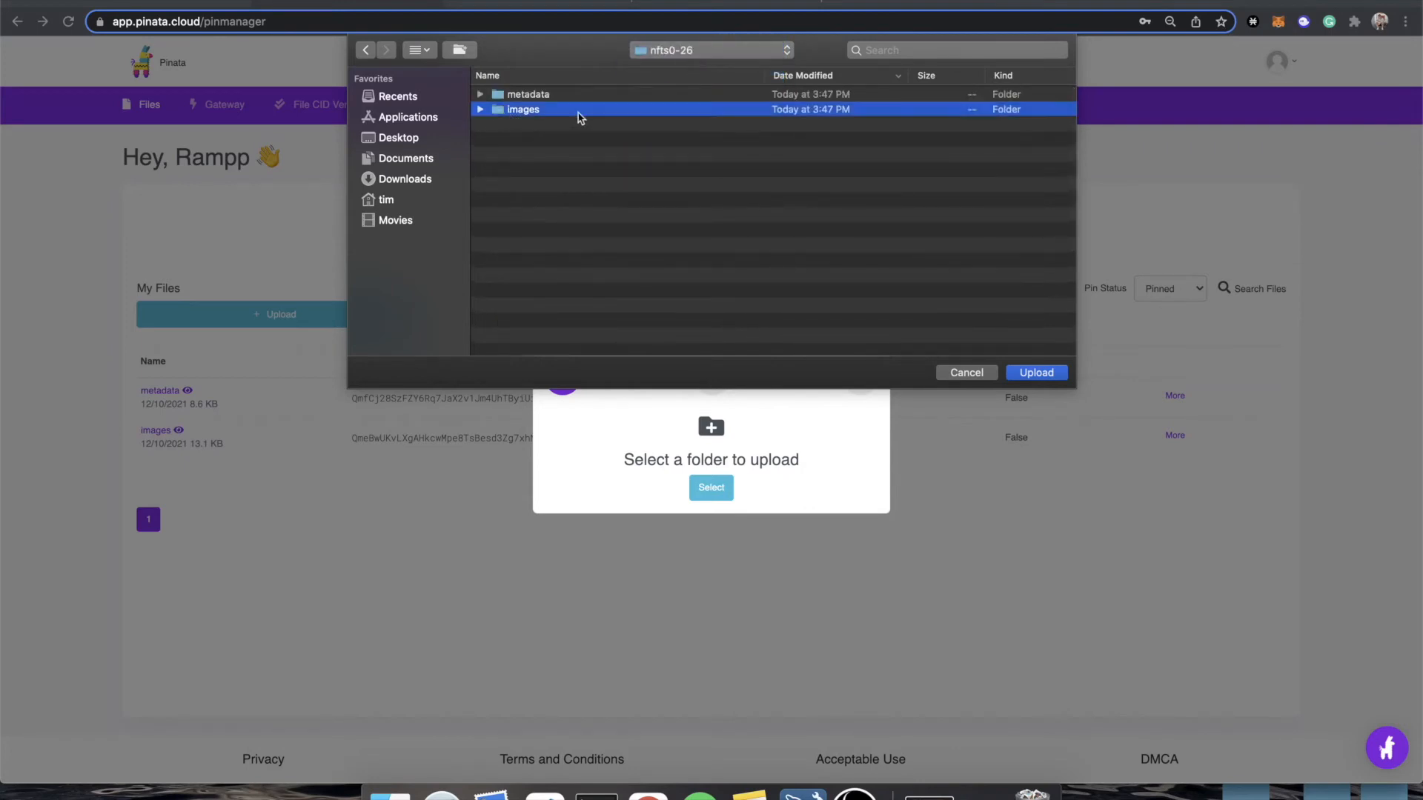
{"action": "left_click", "coordinate": [1045, 376]}
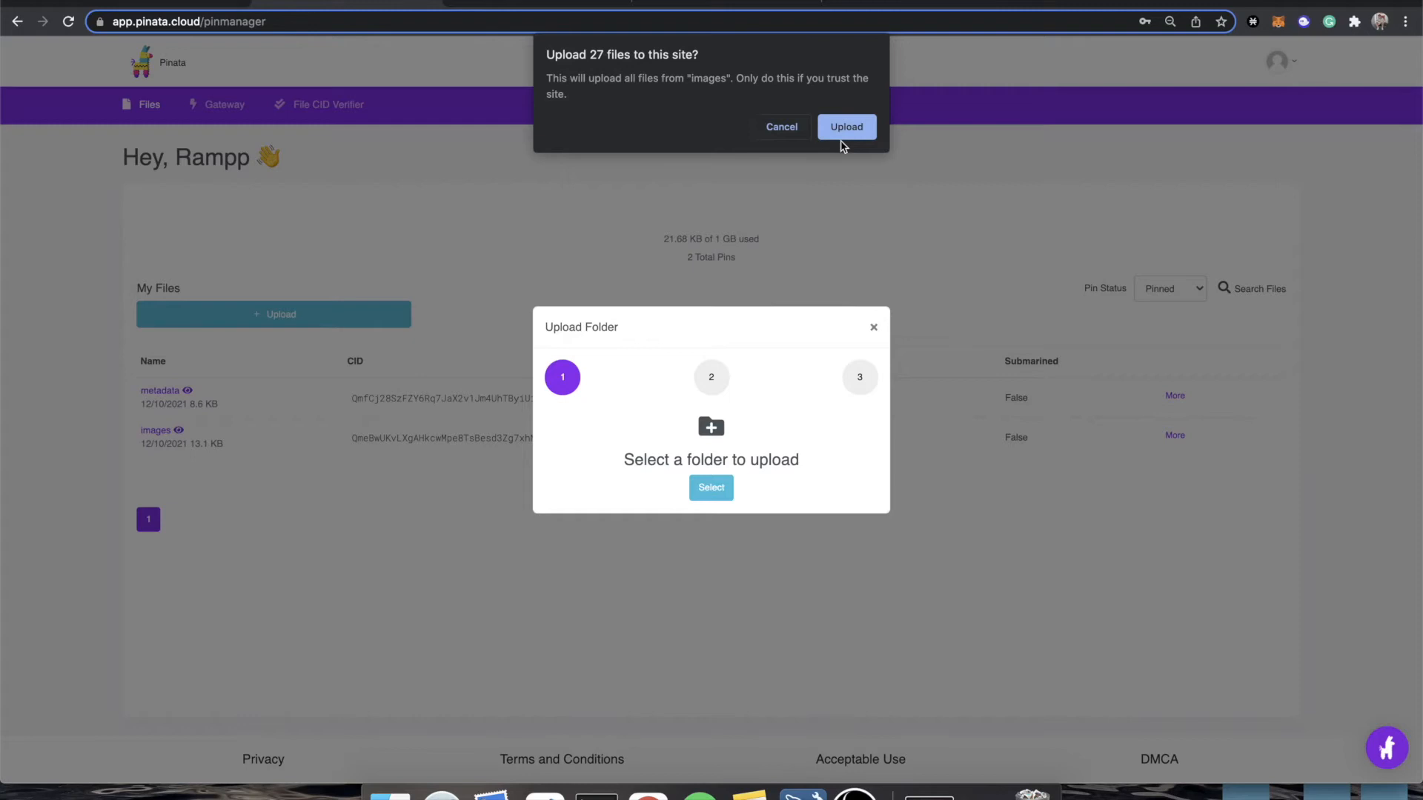
{"action": "left_click", "coordinate": [847, 127]}
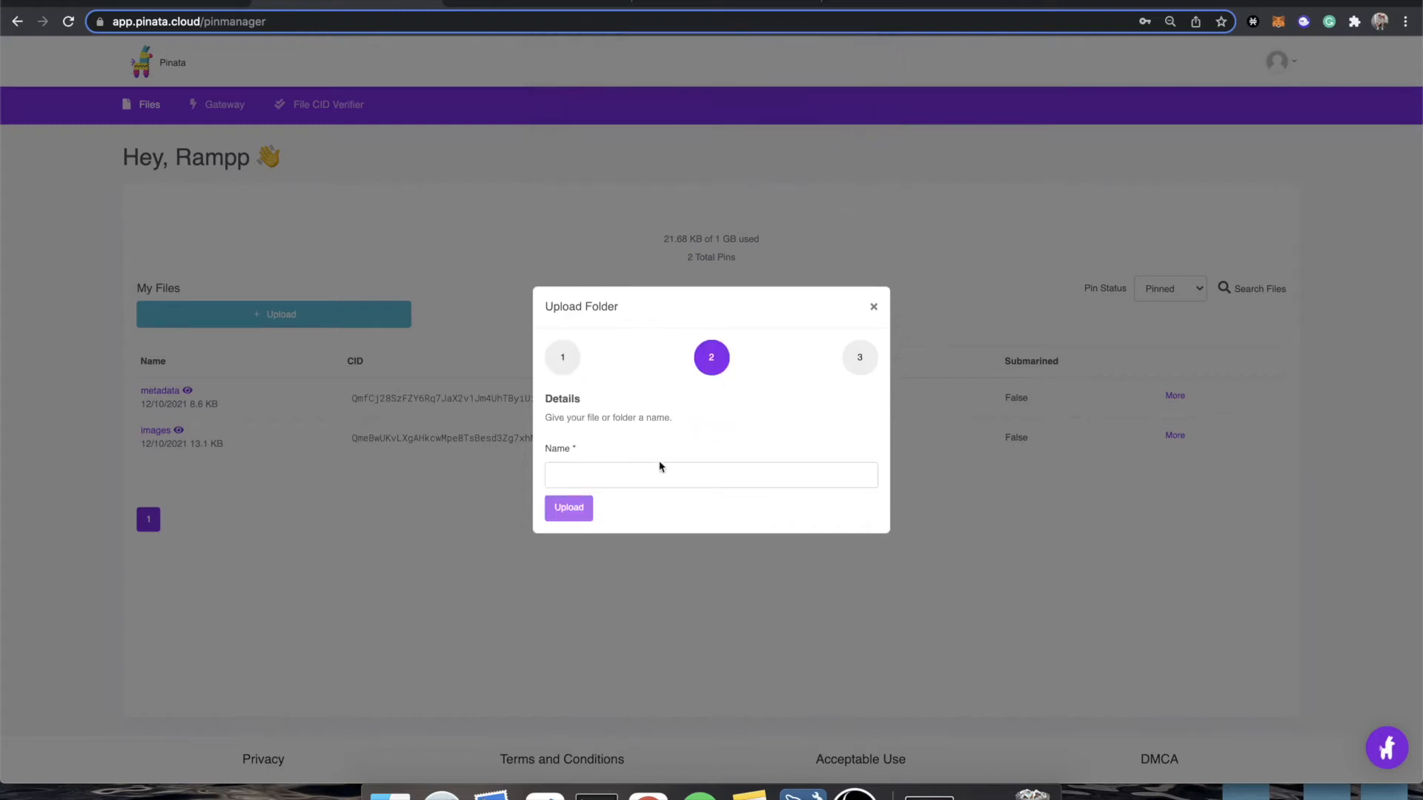
Name the folder images2 and upload it to Pinata.
{"action": "left_click", "coordinate": [619, 474]}
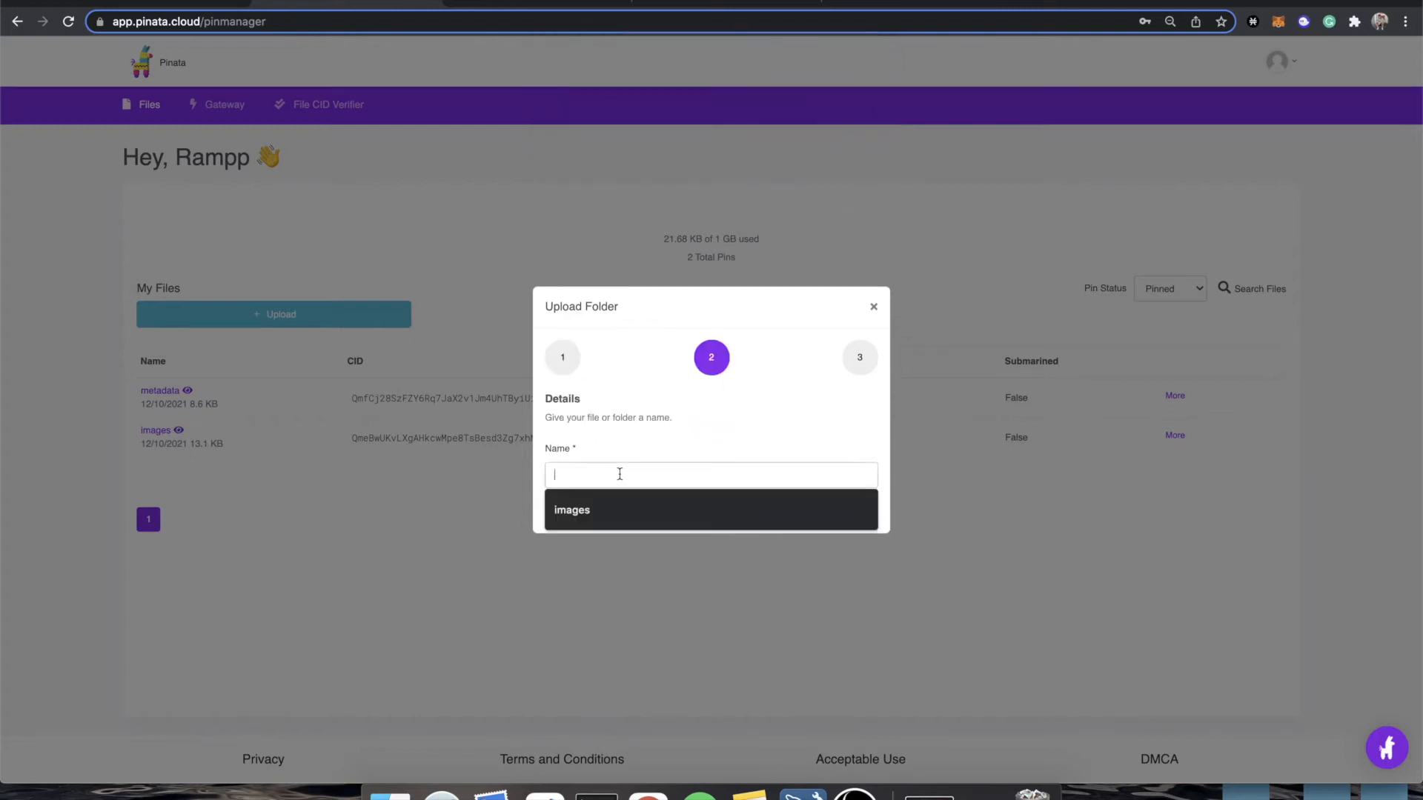
{"action": "type", "text": "images2"}
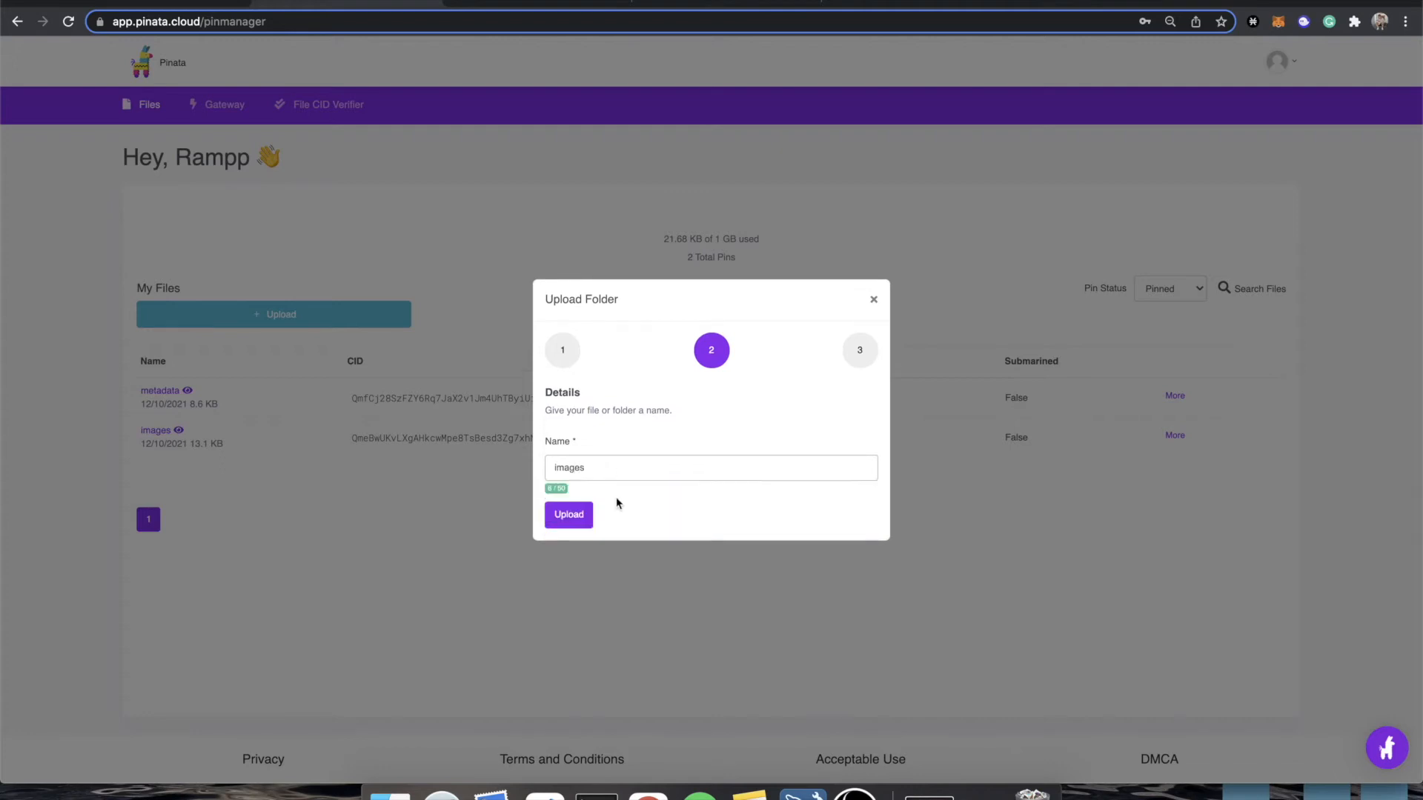
{"action": "left_click", "coordinate": [575, 518]}
{"action": "left_click", "coordinate": [581, 517]}
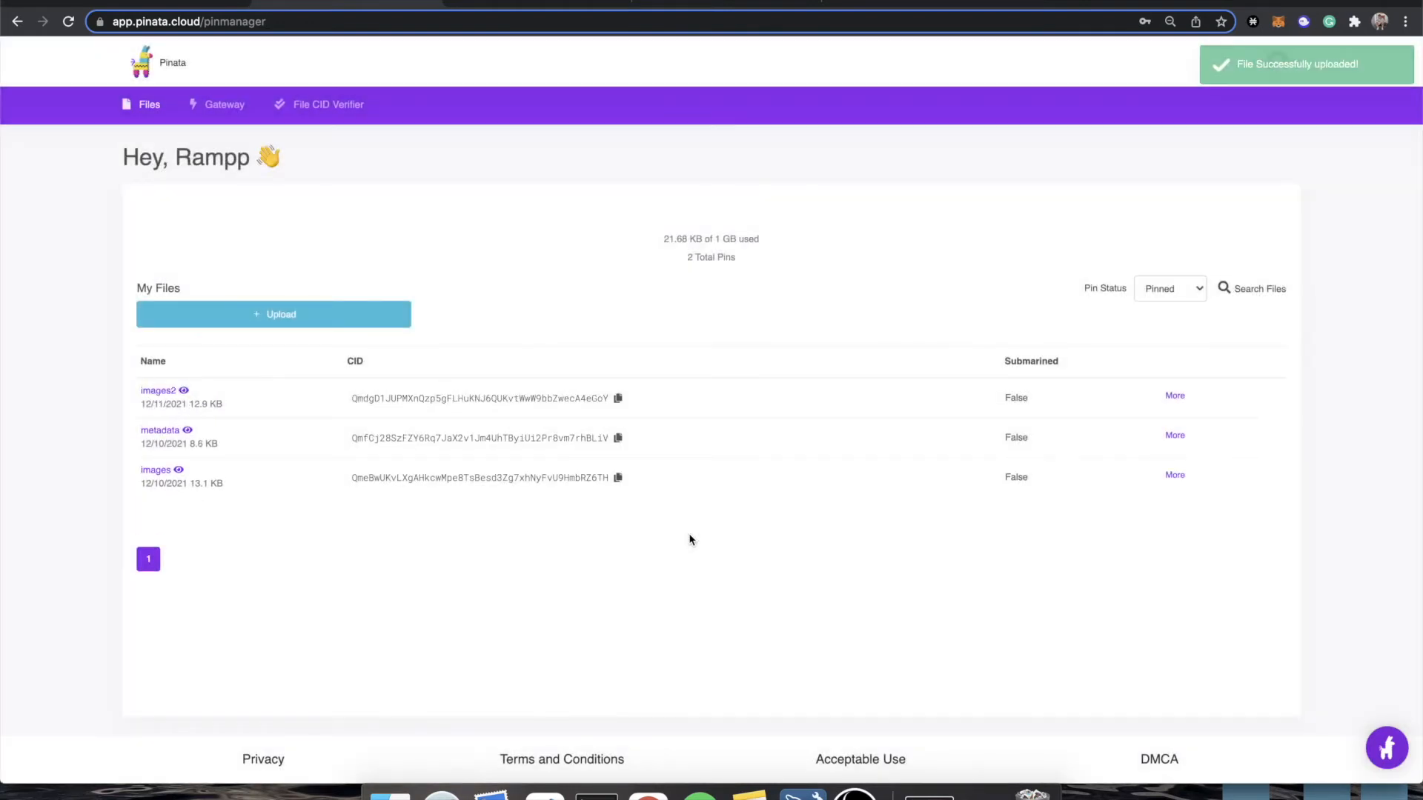
Copy the CID of the images2 folder and paste it as the image folder CID in the Rampp walkthrough.
{"action": "left_click", "coordinate": [617, 400]}
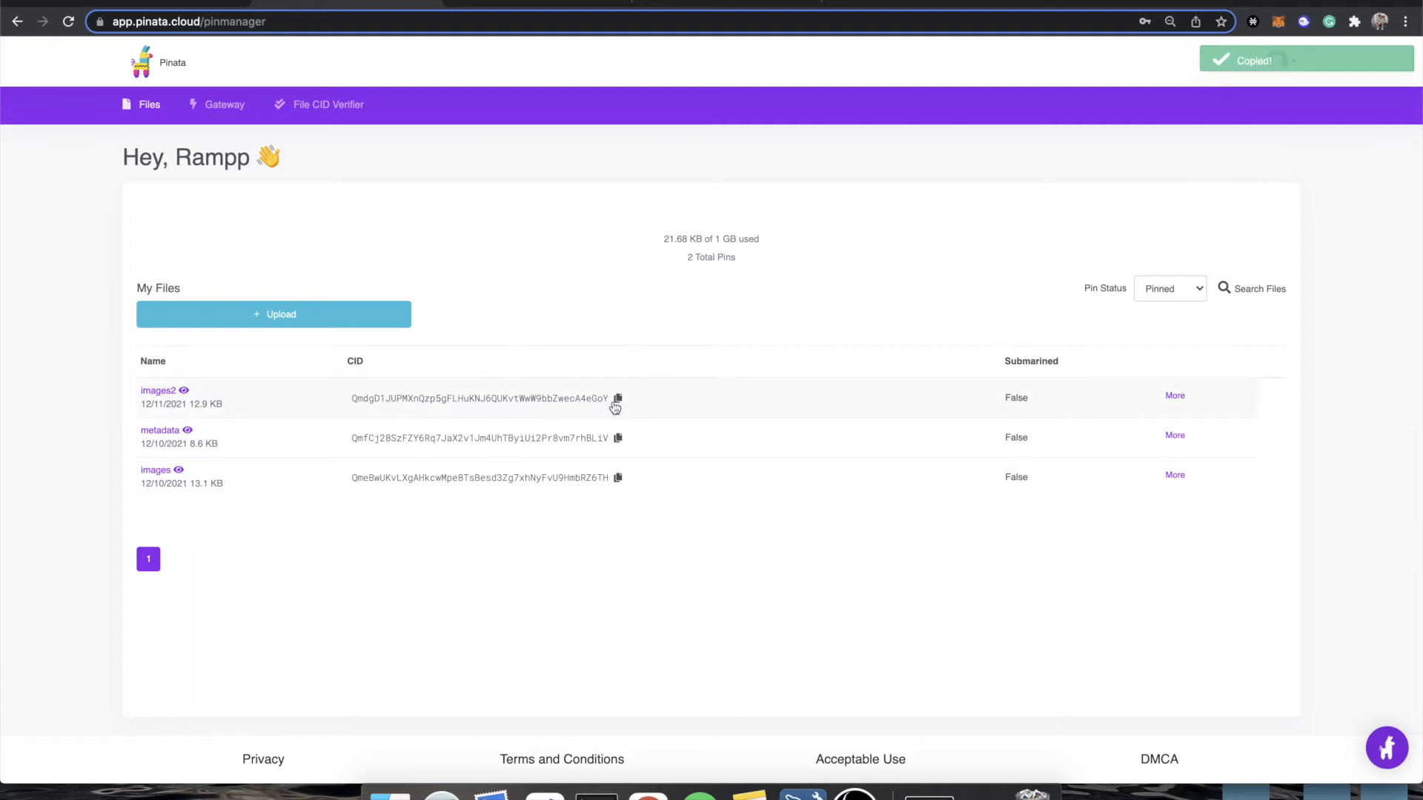
{"action": "left_click", "coordinate": [139, 3]}
{"action": "left_click", "coordinate": [292, 662]}
{"action": "scroll", "coordinate": [345, 519], "scroll_direction": "down", "scroll_amount": 2}
{"action": "key", "text": "super+v"}
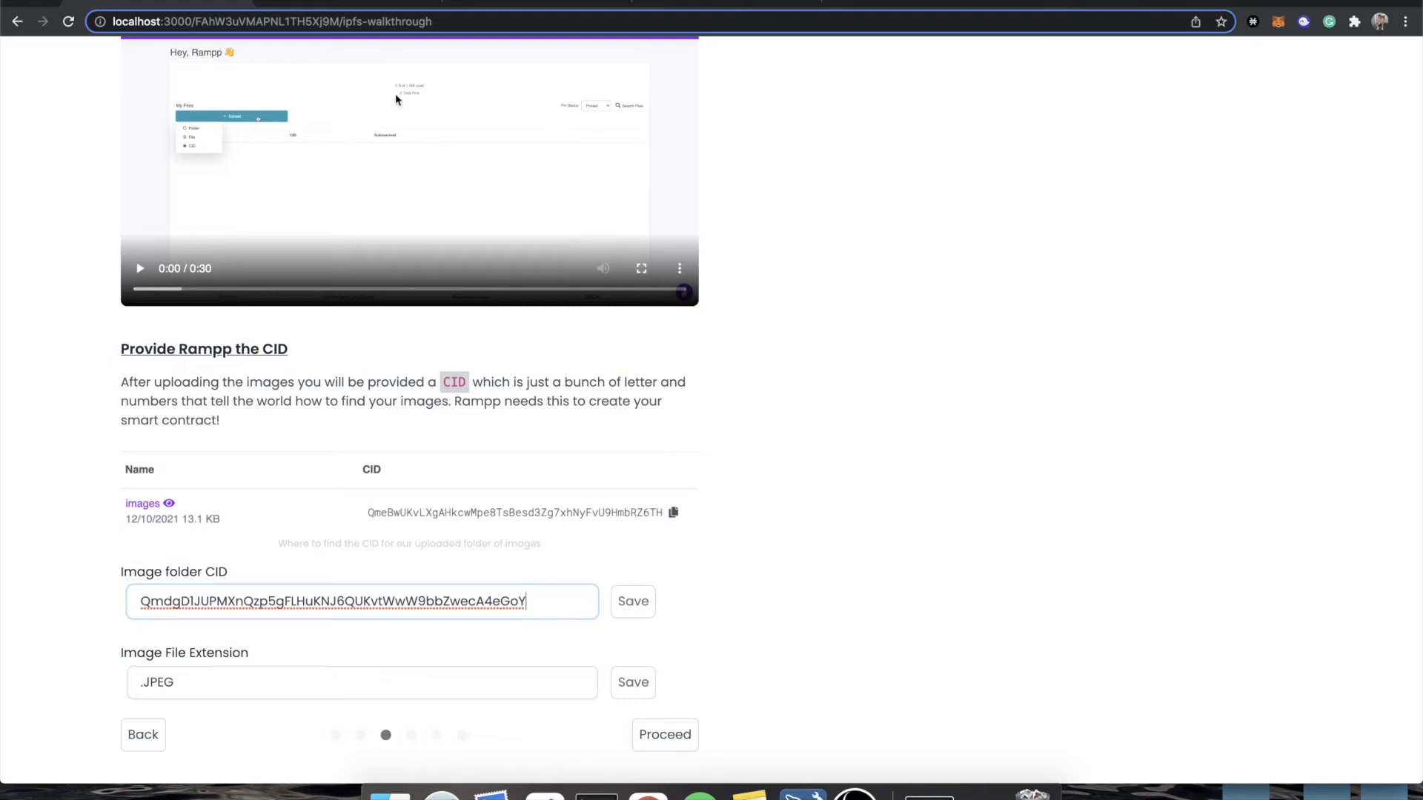
Set the image file extension to .PNG, save both the CID and the extension, and proceed to the metadata creation stage.
{"action": "left_click", "coordinate": [256, 682]}
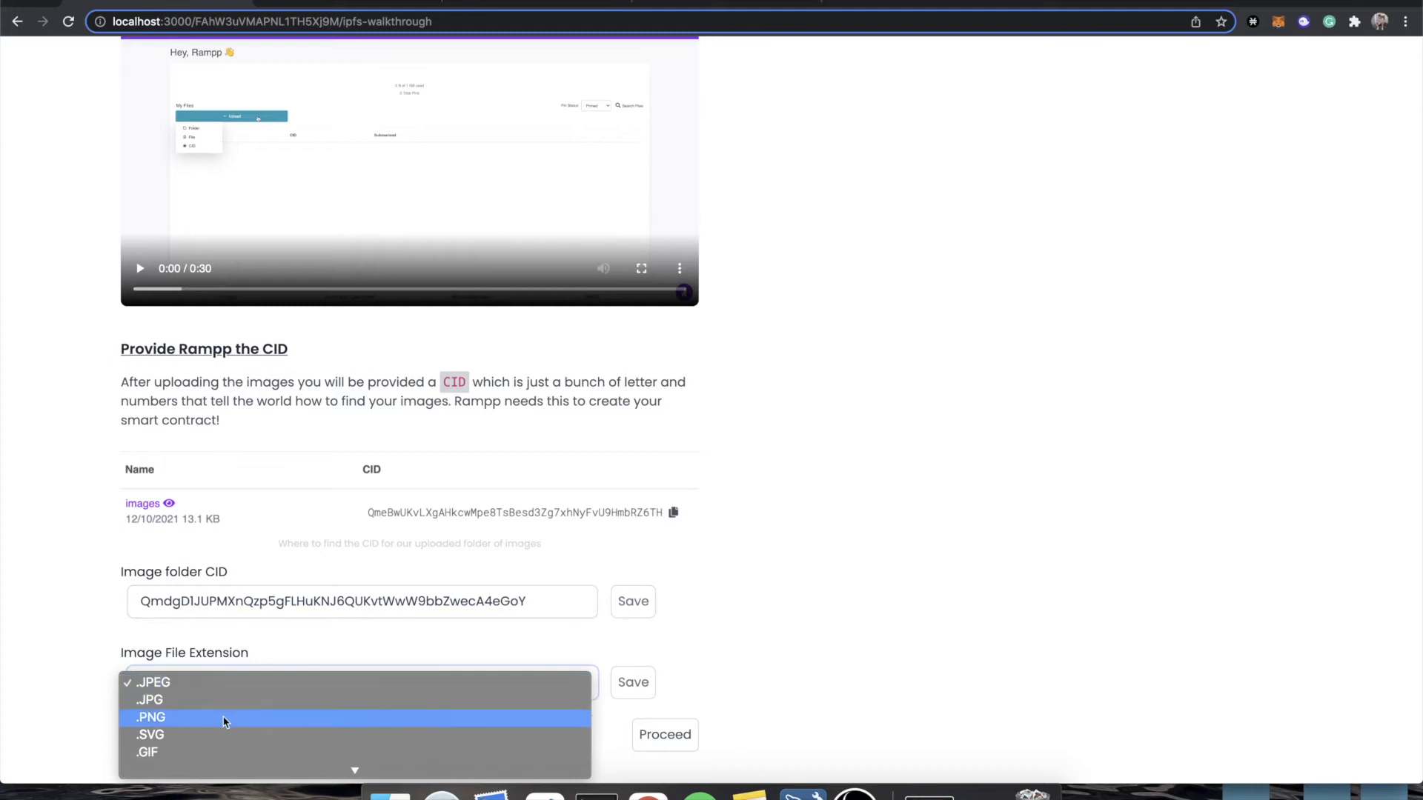
{"action": "left_click", "coordinate": [227, 716]}
{"action": "left_click", "coordinate": [638, 602]}
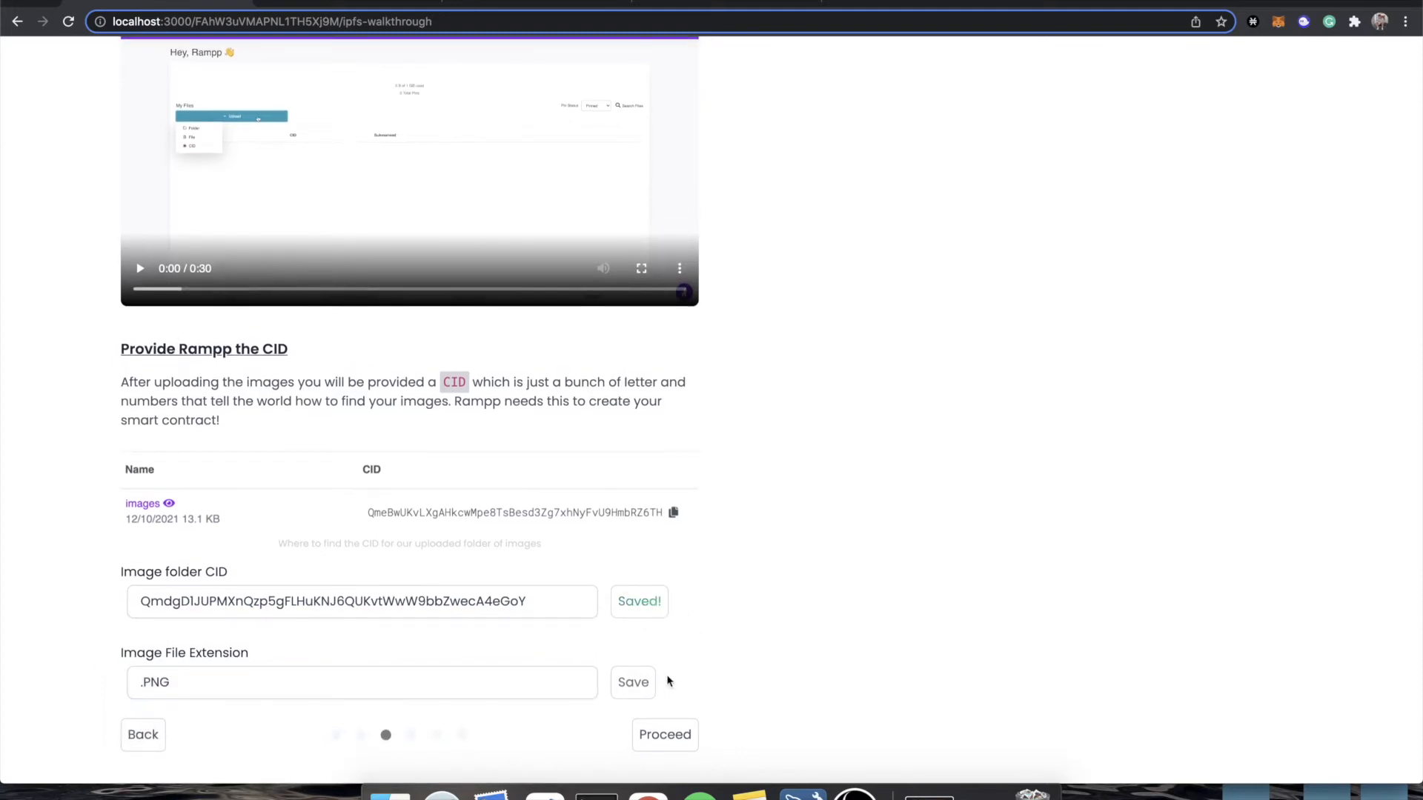
{"action": "left_click", "coordinate": [642, 683]}
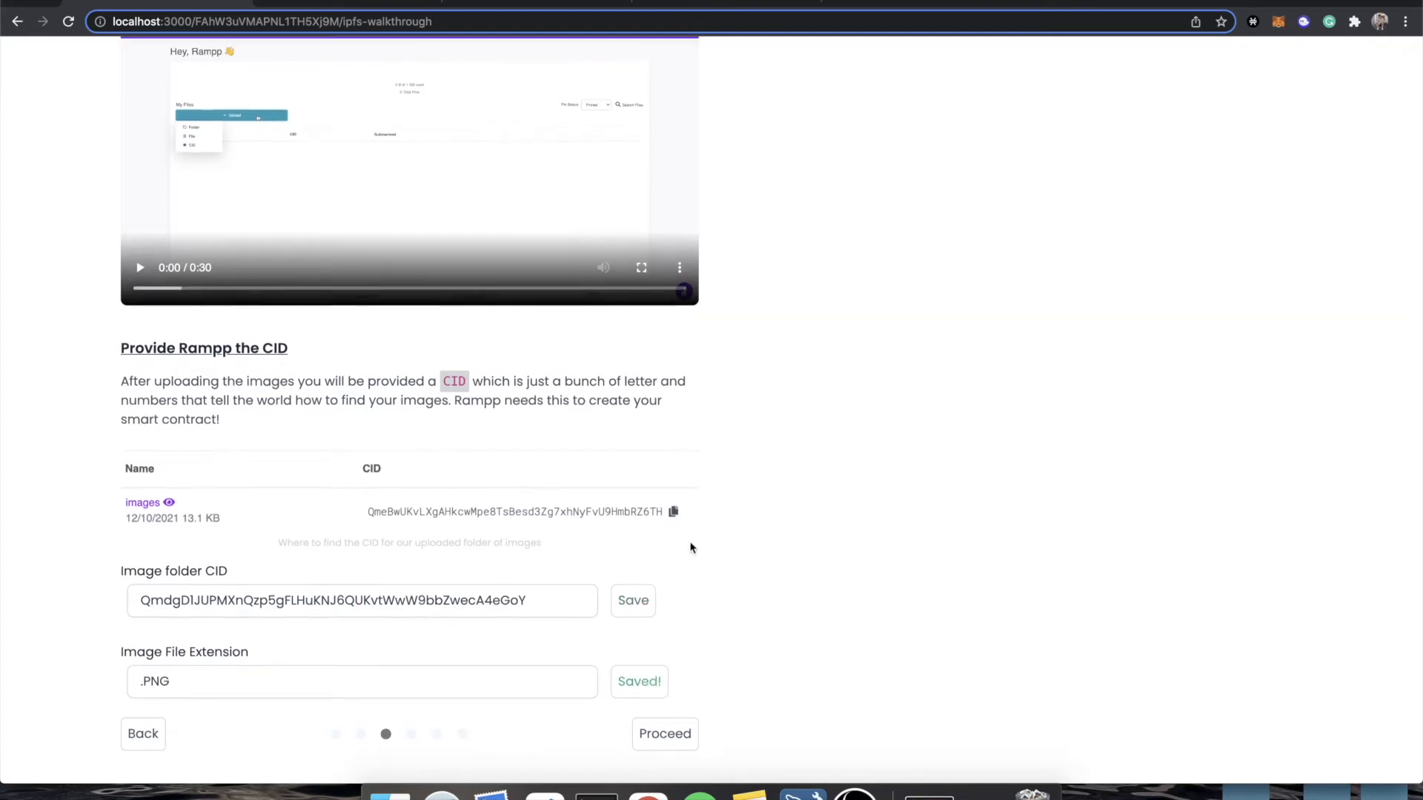
{"action": "left_click", "coordinate": [675, 740]}
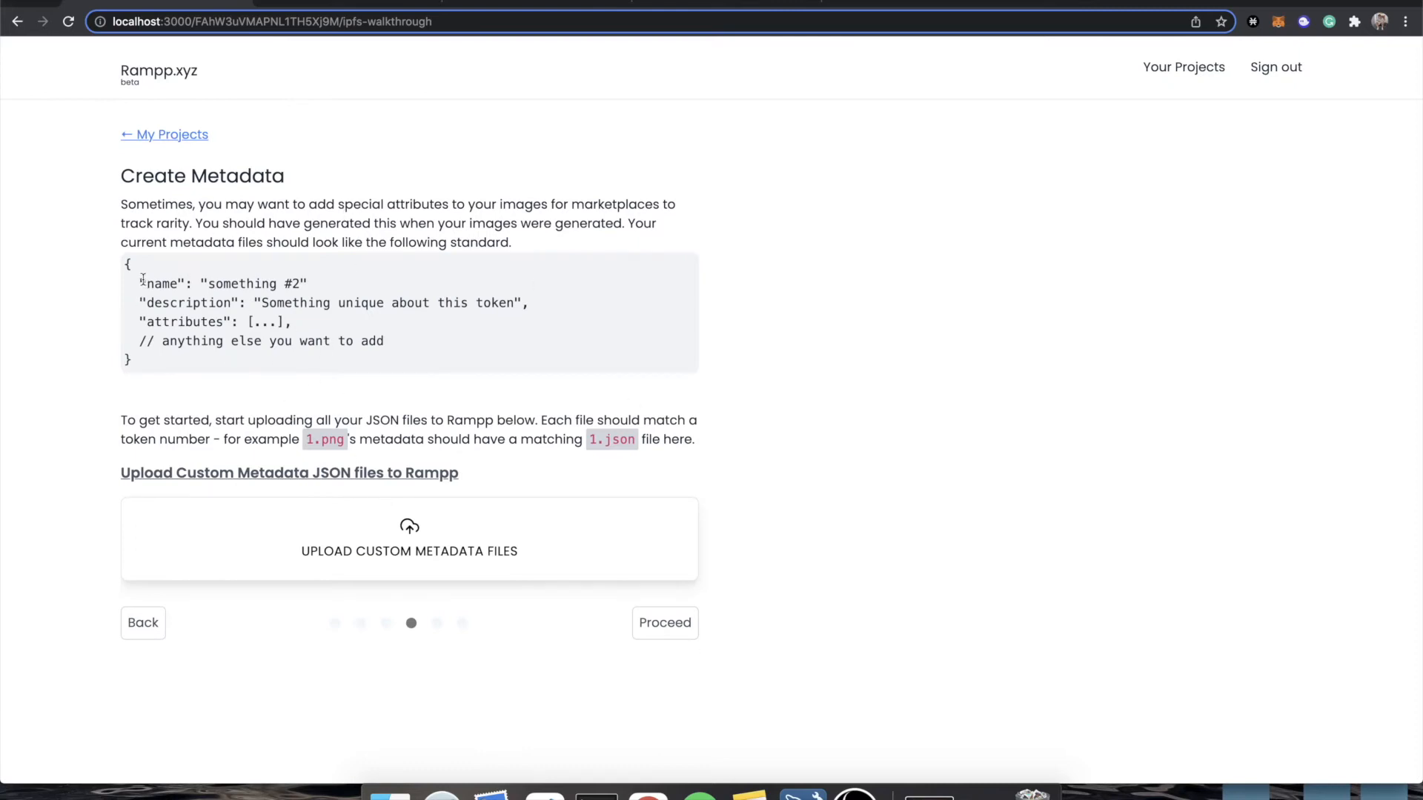
Review the name, description and attributes fields of the metadata standard, and upload all JSON files from the nfts0-26 metadata folder to Rampp.
{"action": "left_click_drag", "start_coordinate": [140, 284], "coordinate": [213, 284]}
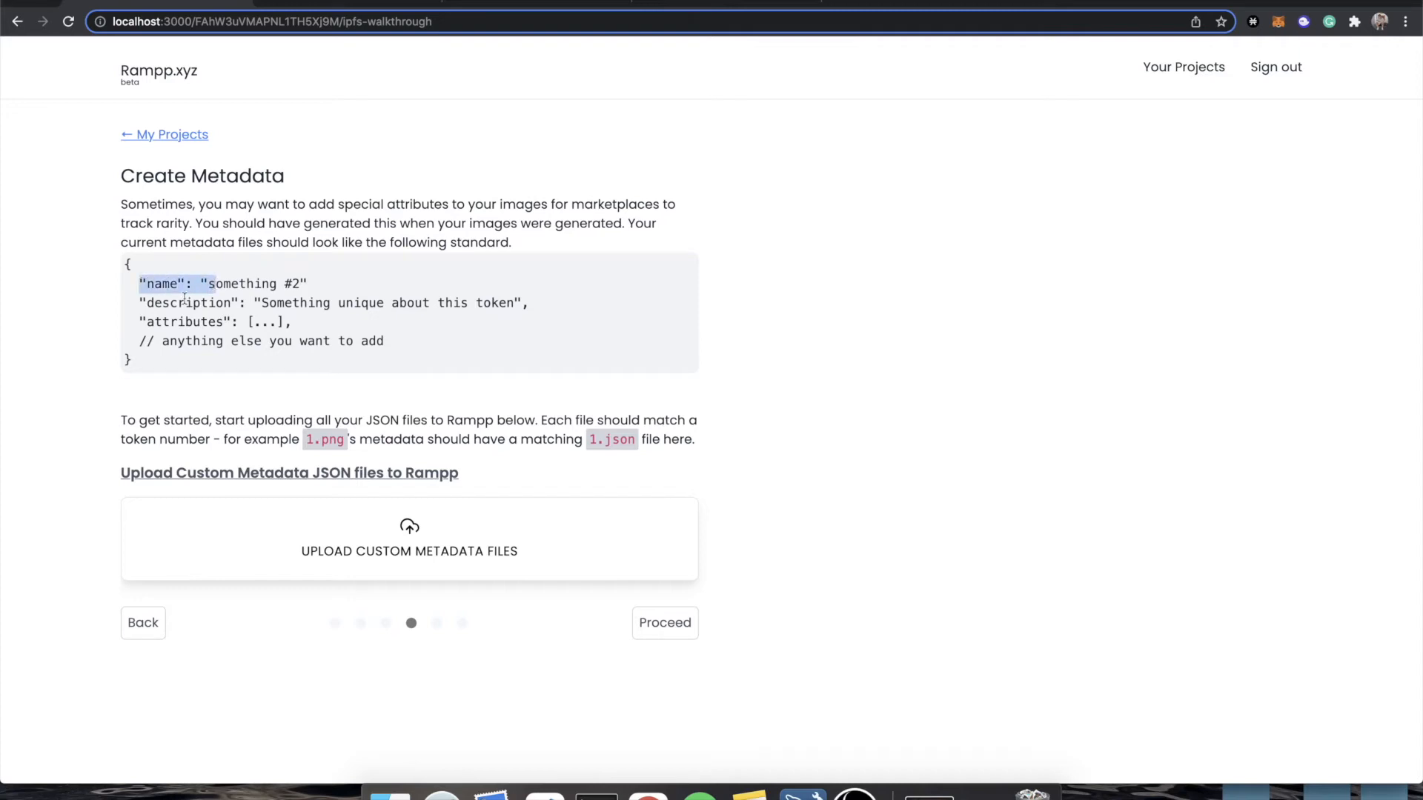
{"action": "double_click", "coordinate": [185, 300]}
{"action": "double_click", "coordinate": [180, 321]}
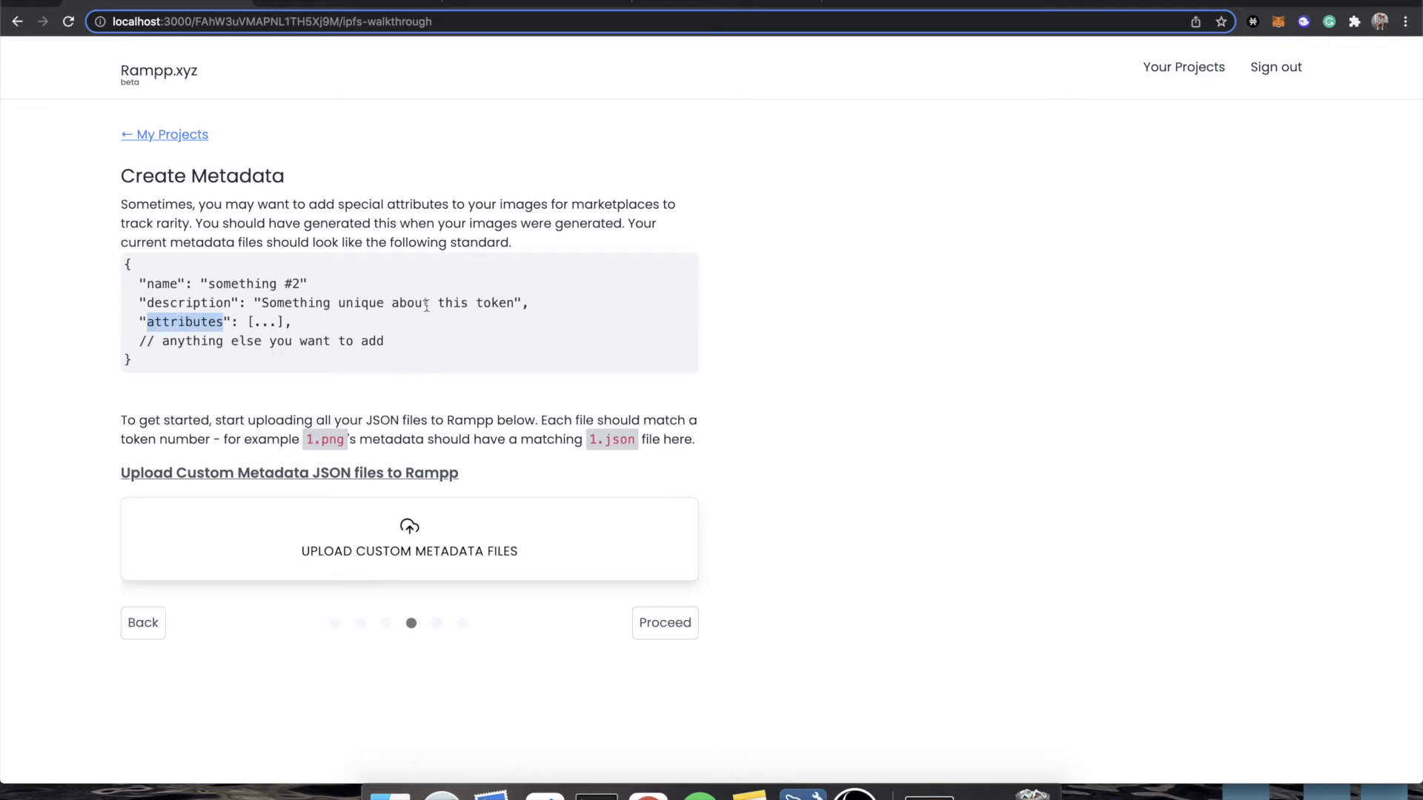
{"action": "left_click", "coordinate": [412, 536]}
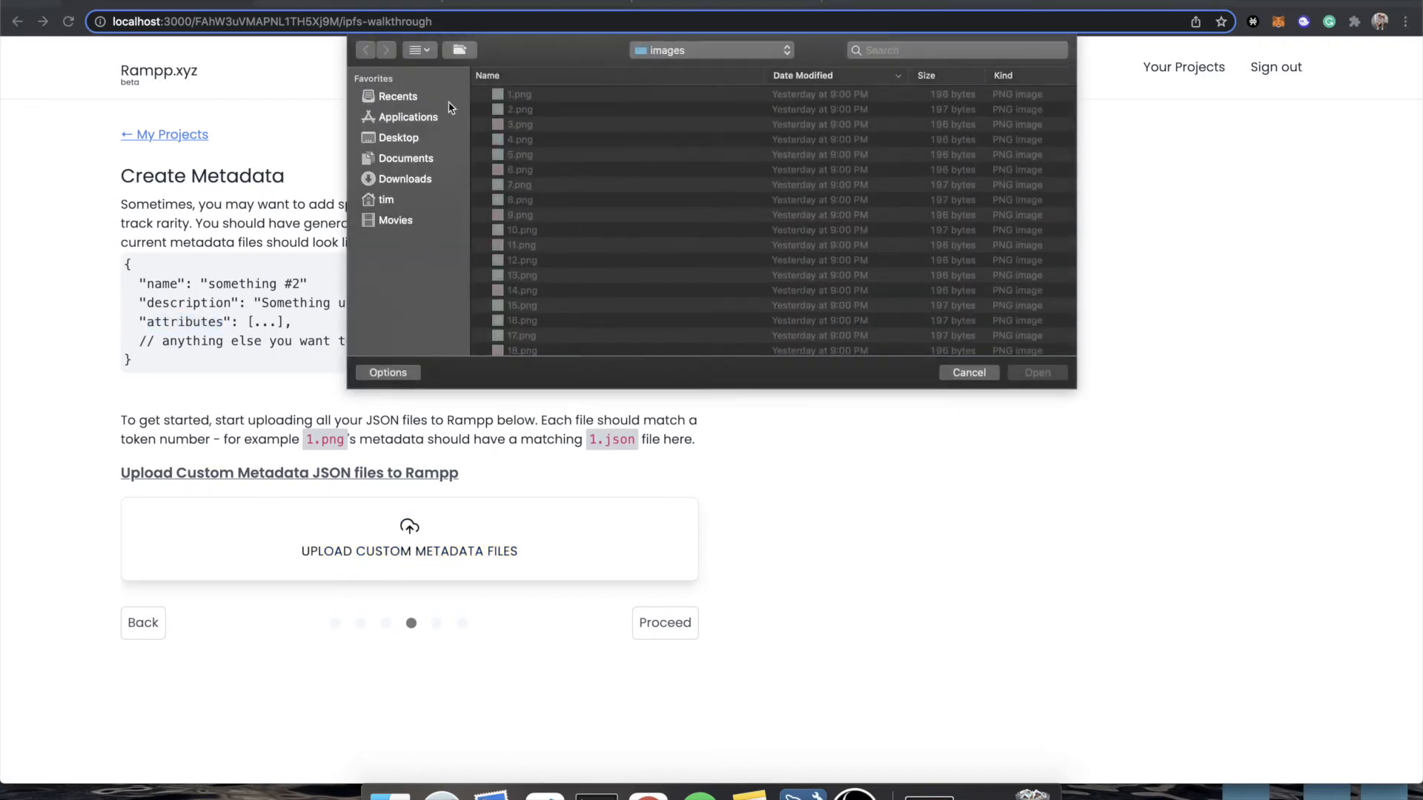
{"action": "left_click", "coordinate": [714, 51]}
{"action": "left_click", "coordinate": [687, 71]}
{"action": "double_click", "coordinate": [557, 96]}
{"action": "left_click", "coordinate": [552, 185]}
{"action": "key", "text": "super+a"}
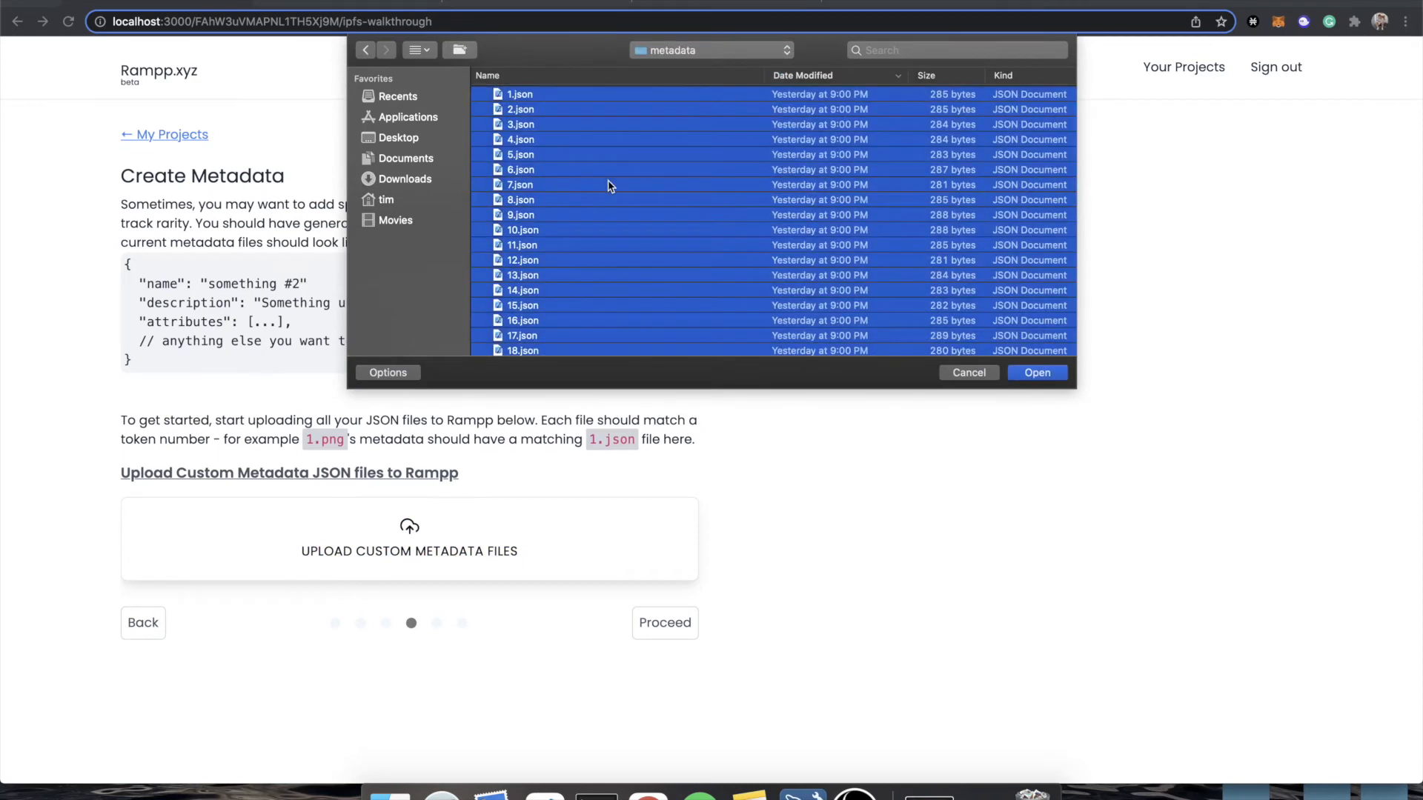
{"action": "left_click", "coordinate": [1037, 373]}
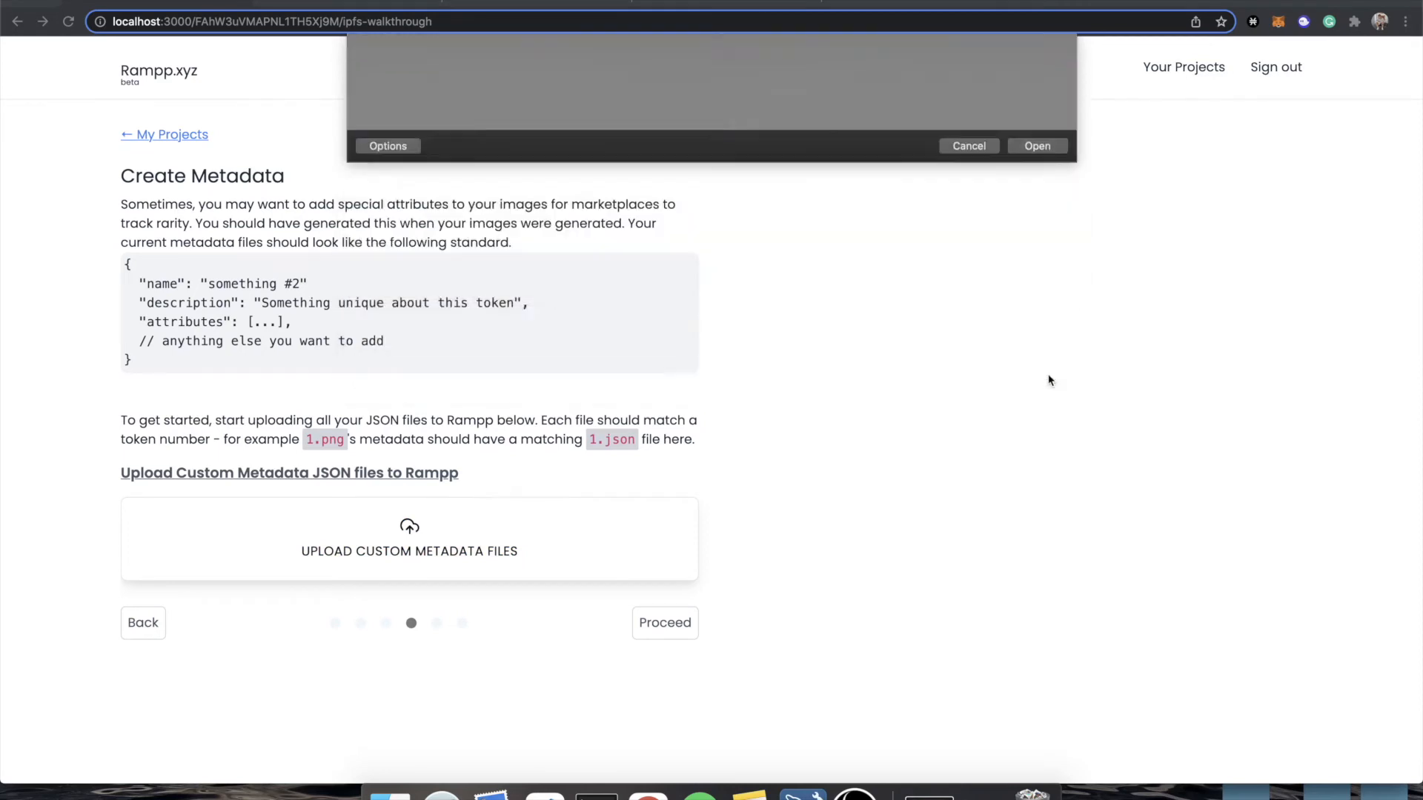
Download the project's complete metadata files and unzip the downloaded archive on the desktop.
{"action": "scroll", "coordinate": [623, 572], "scroll_direction": "down", "scroll_amount": 3}
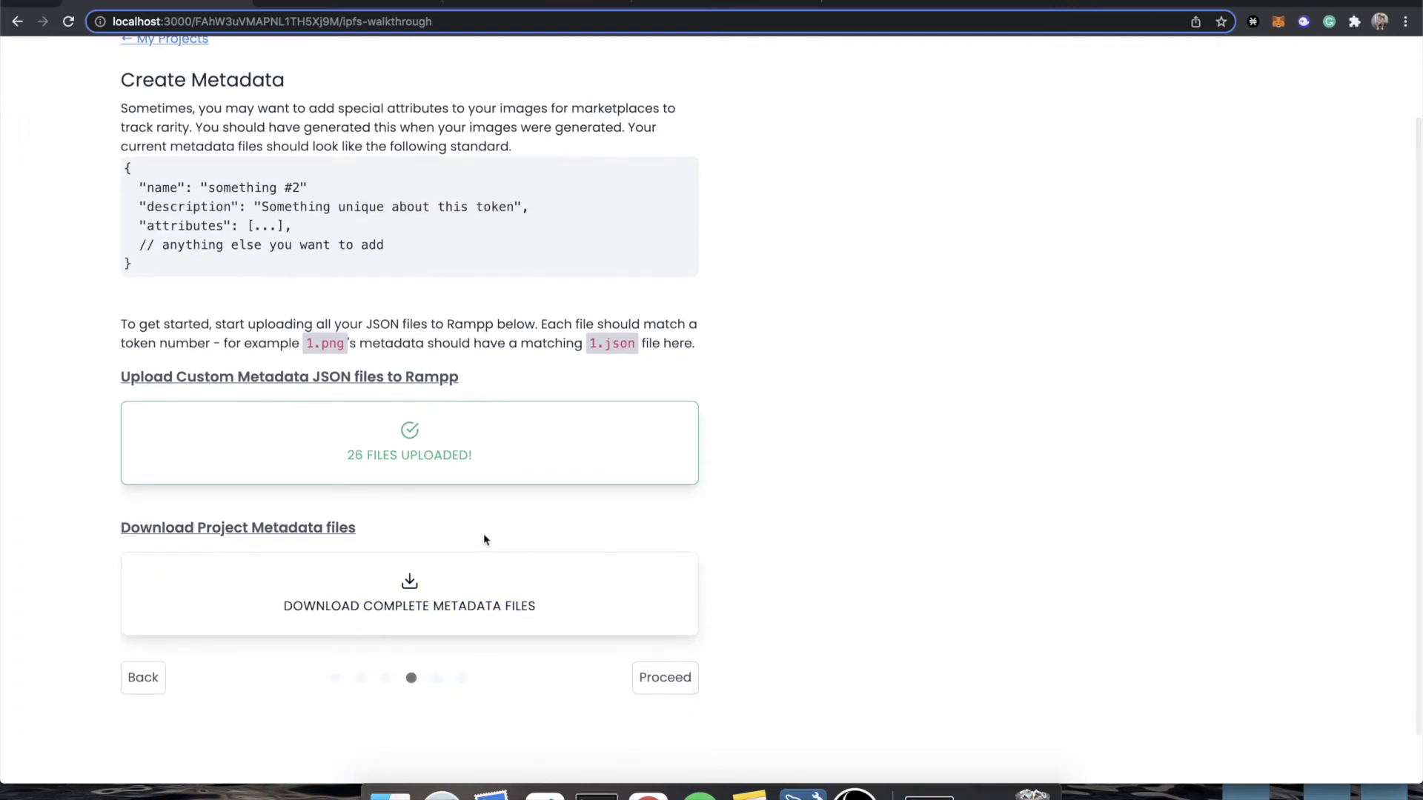
{"action": "scroll", "coordinate": [486, 542], "scroll_direction": "down", "scroll_amount": 2}
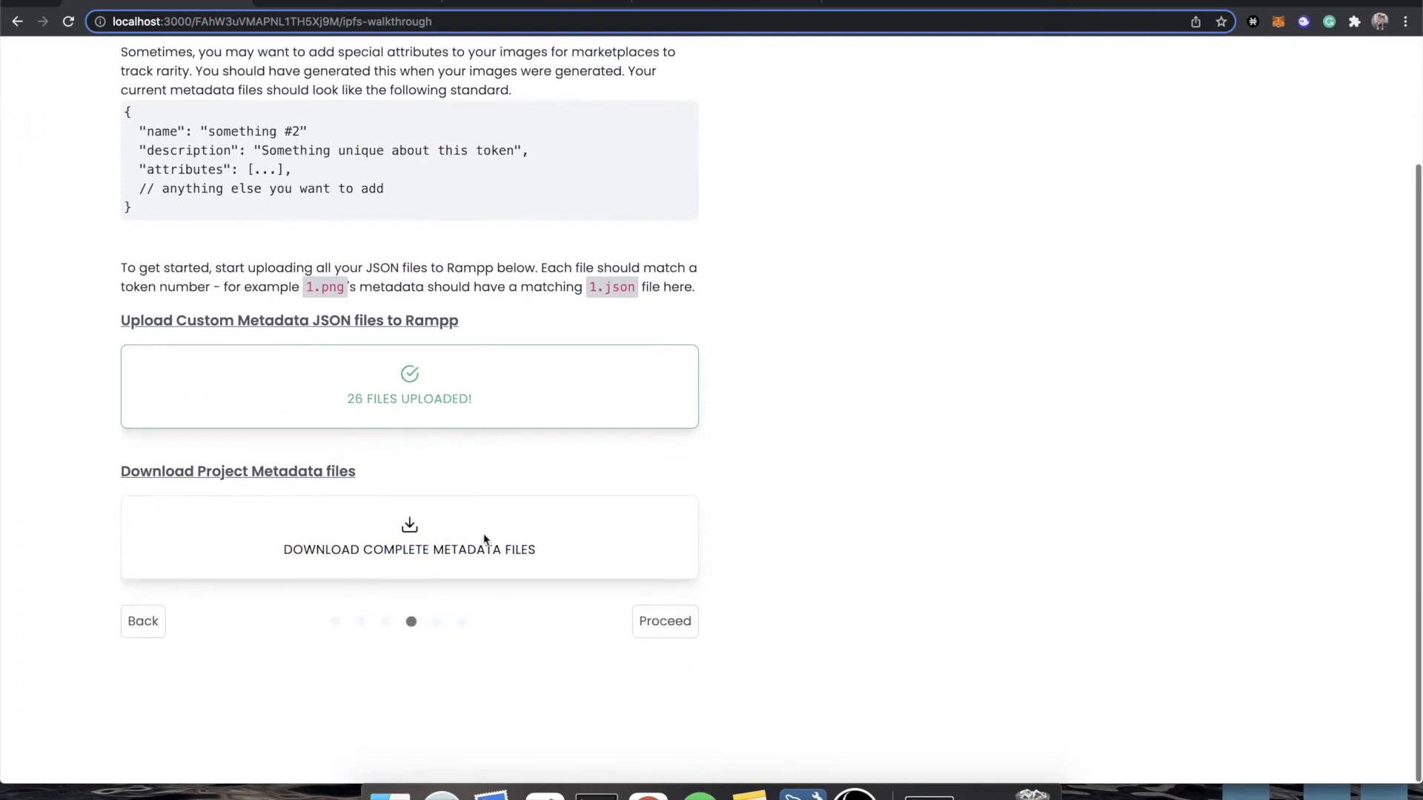
{"action": "left_click", "coordinate": [413, 549]}
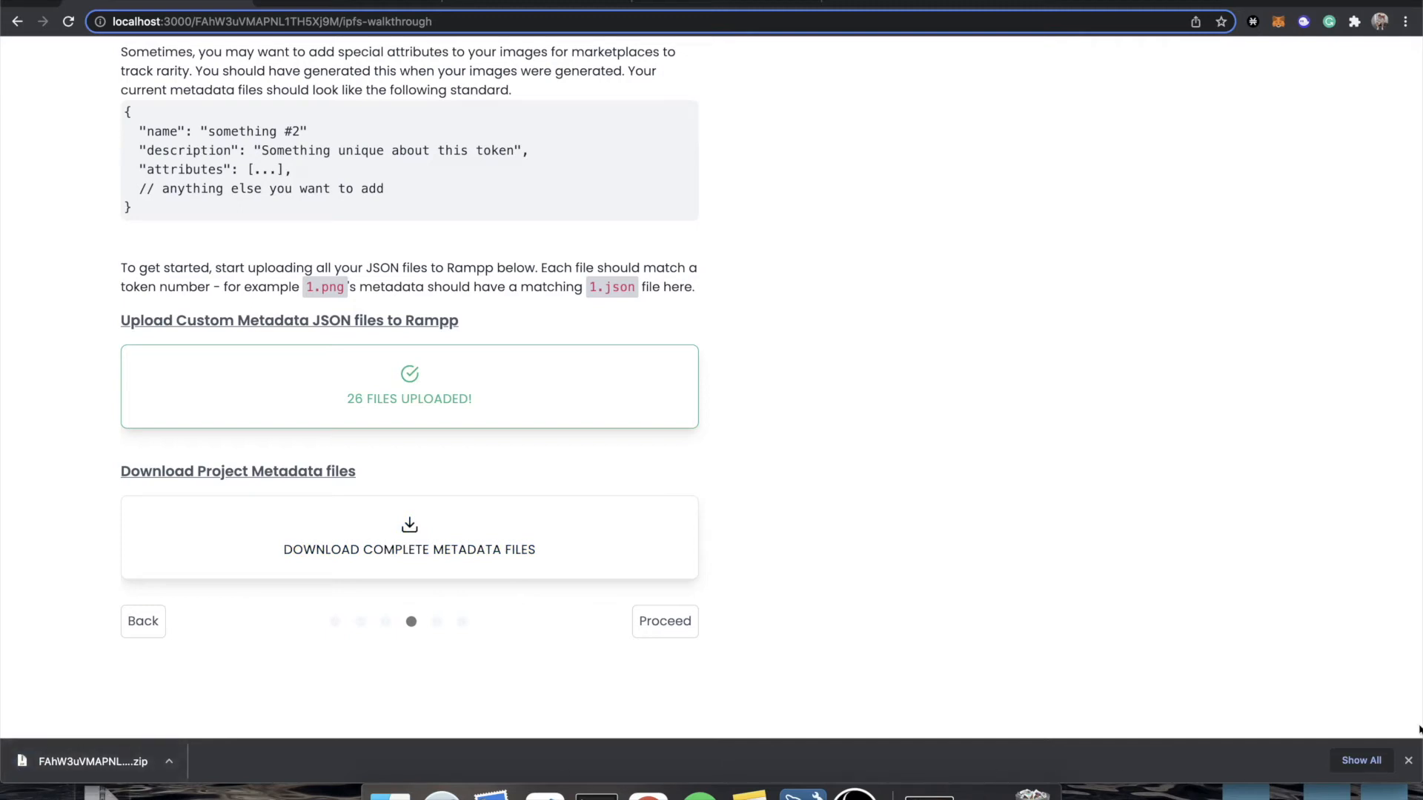
{"action": "left_click", "coordinate": [1408, 761]}
{"action": "double_click", "coordinate": [95, 793]}
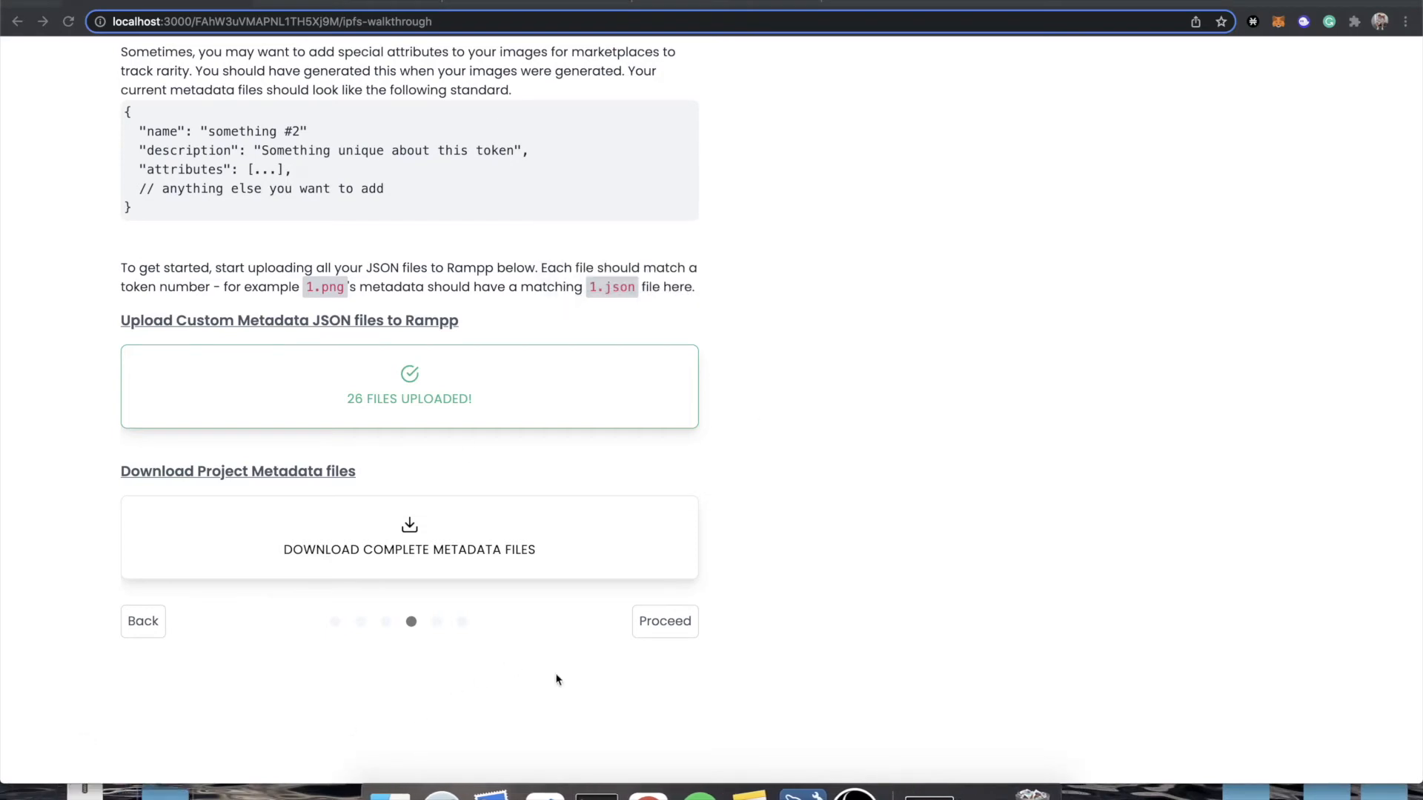
Proceed to the token metadata upload stage, switch to Pinata, and choose the unzipped metadata folder on the desktop for a folder upload.
{"action": "left_click", "coordinate": [682, 621]}
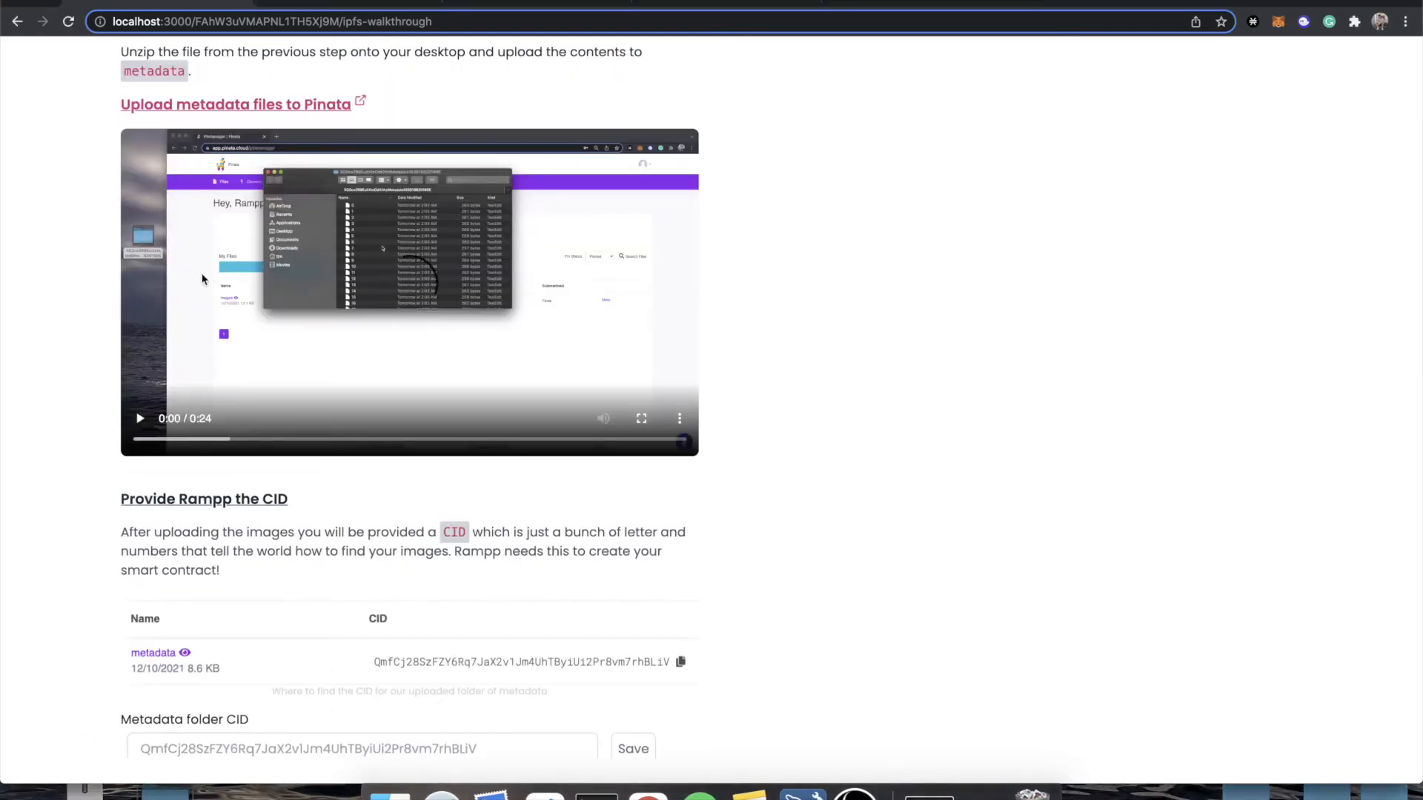
{"action": "scroll", "coordinate": [202, 279], "scroll_direction": "up", "scroll_amount": 3}
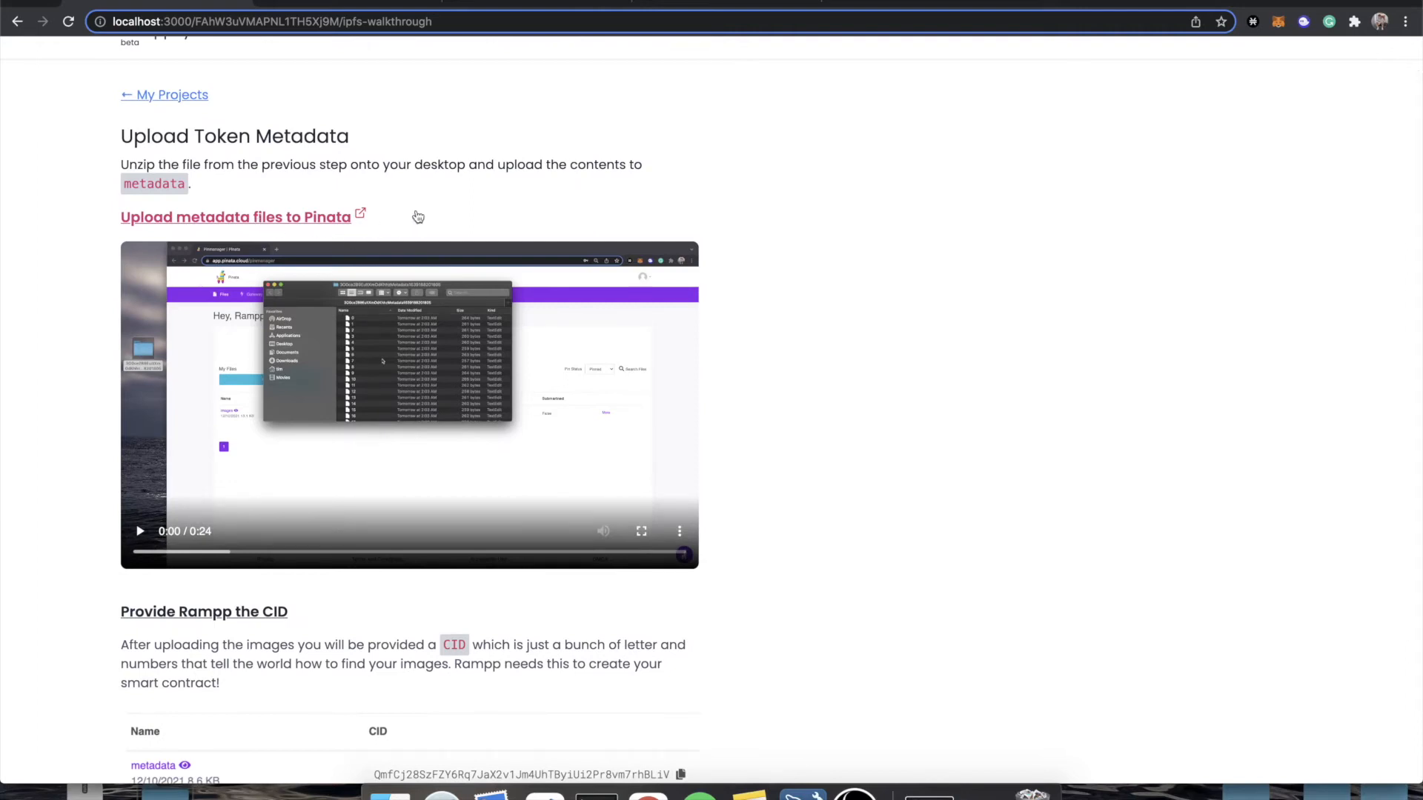
{"action": "left_click", "coordinate": [350, 2]}
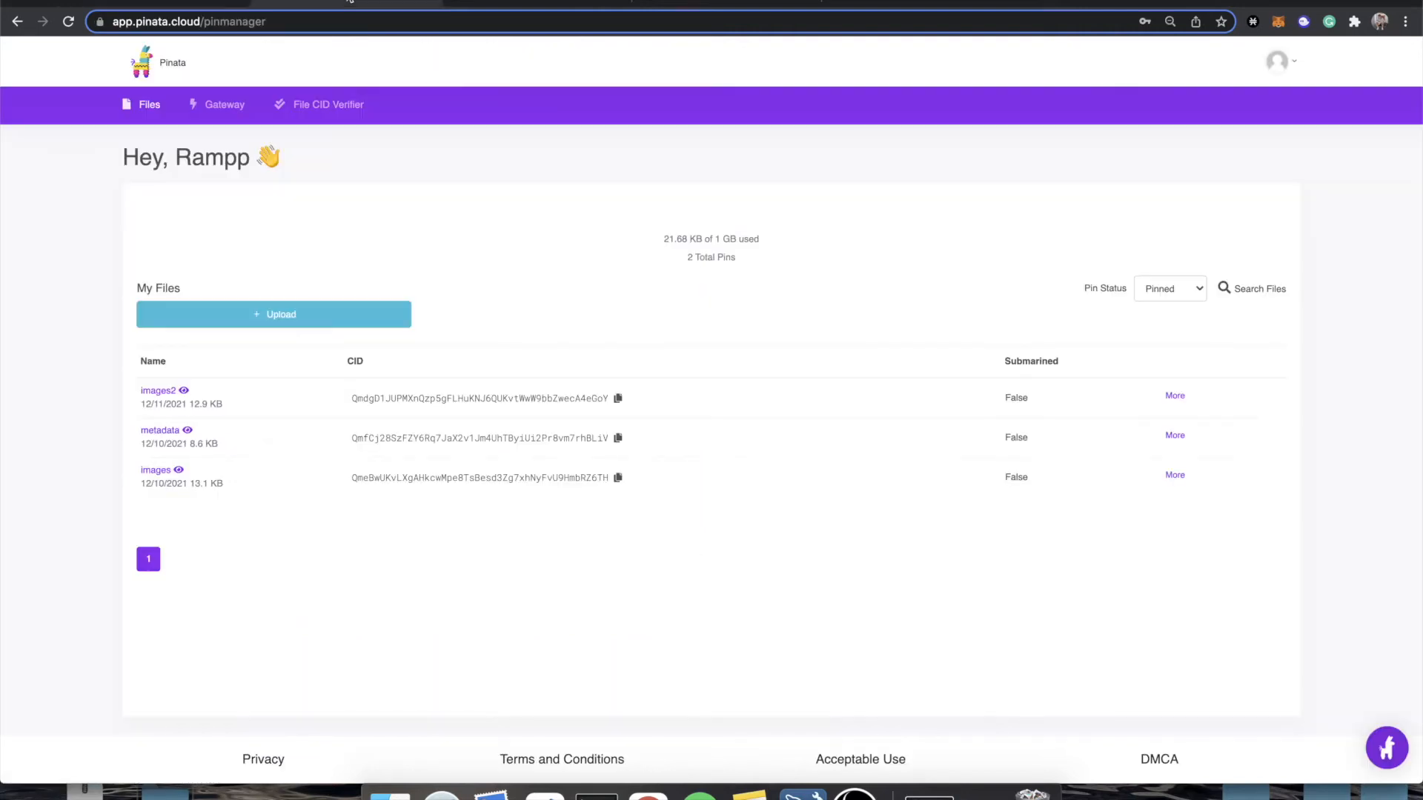
{"action": "left_click", "coordinate": [305, 317]}
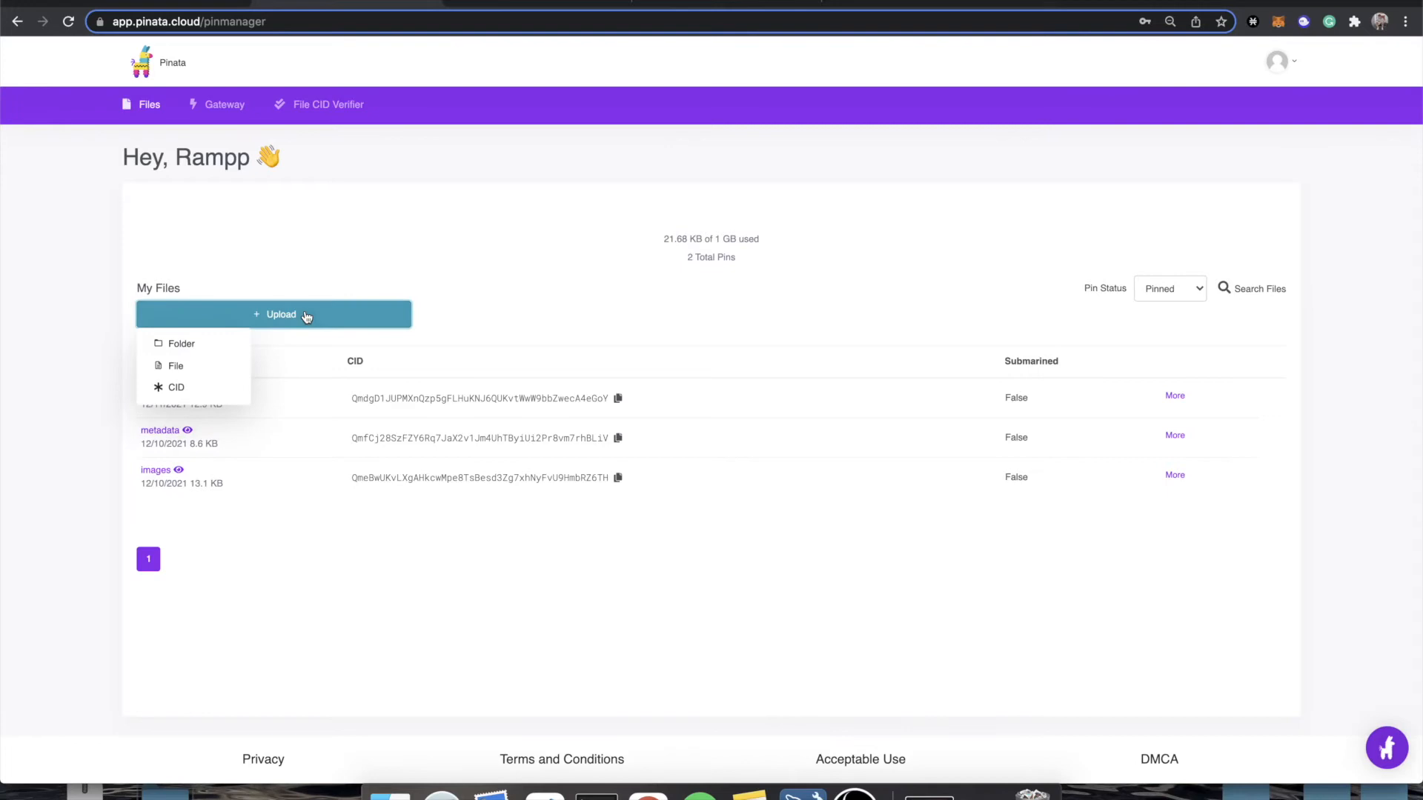
{"action": "left_click", "coordinate": [200, 352]}
{"action": "left_click", "coordinate": [723, 494]}
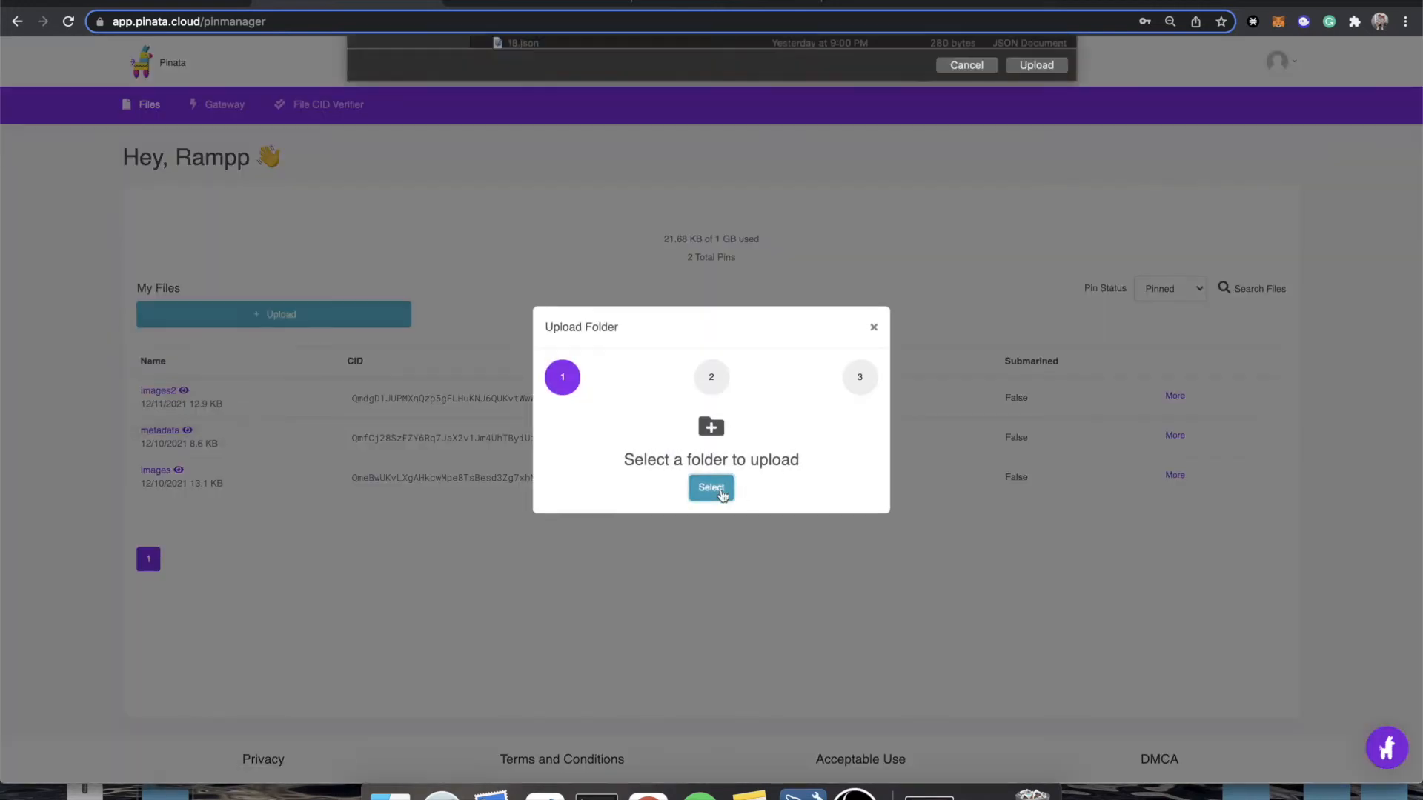
{"action": "left_click", "coordinate": [399, 139]}
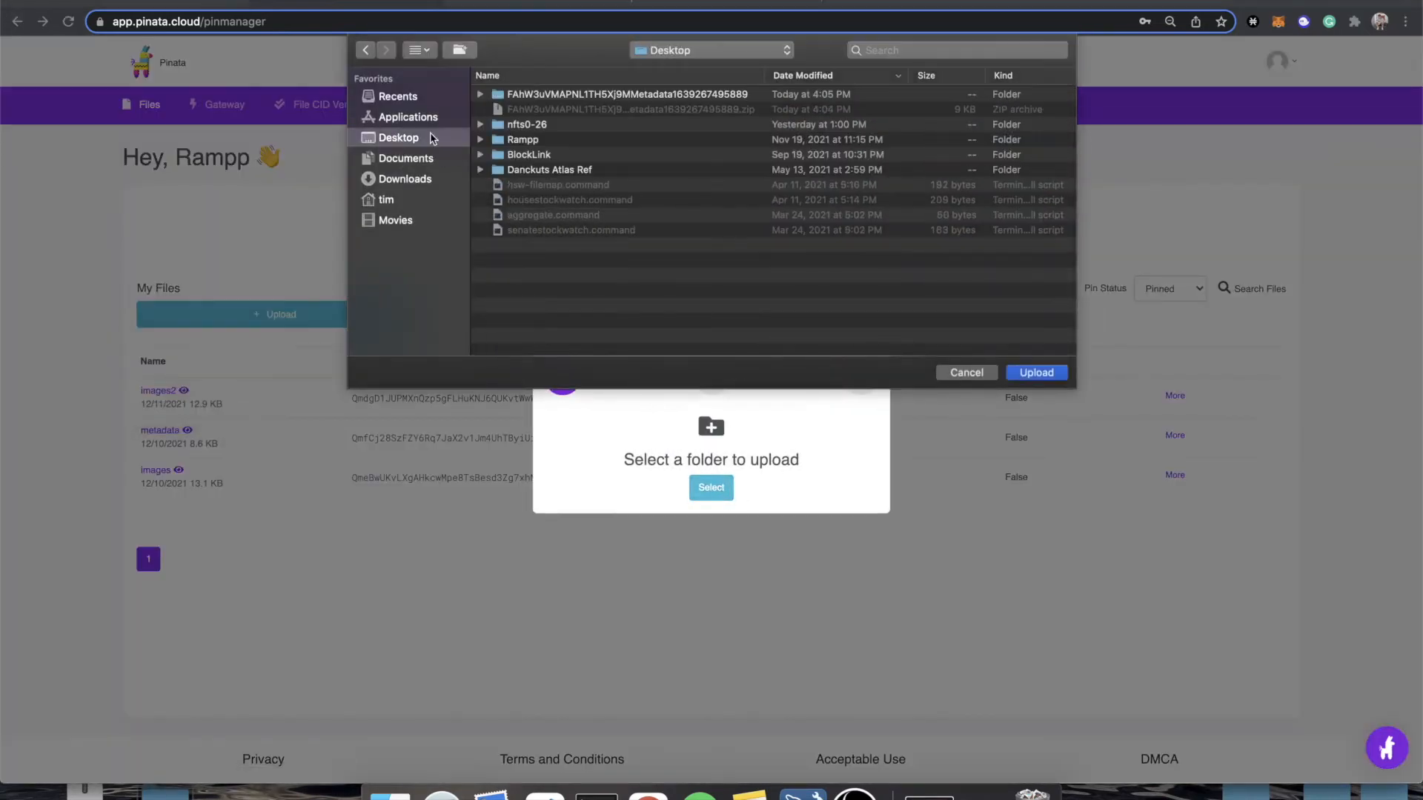
{"action": "left_click", "coordinate": [561, 93]}
{"action": "left_click", "coordinate": [480, 94]}
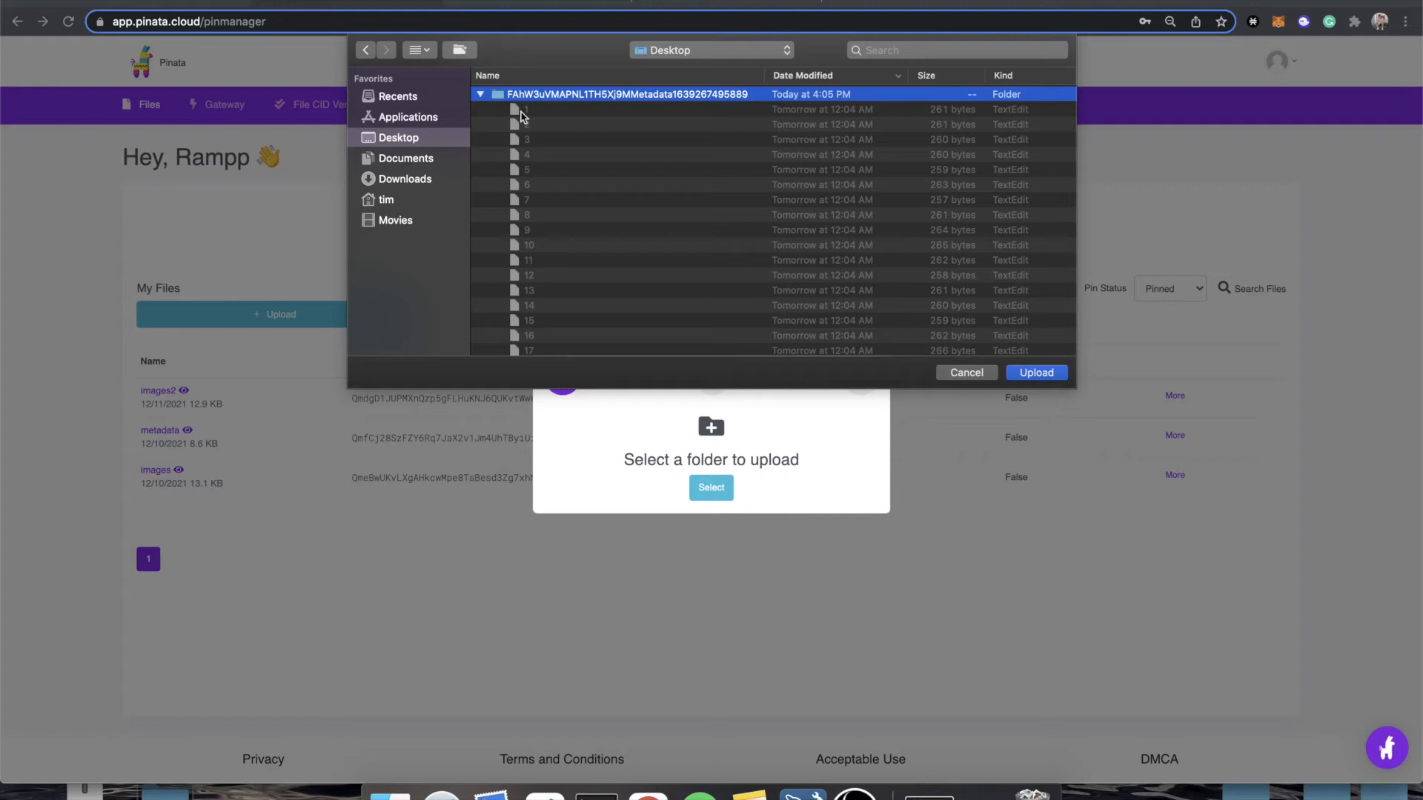
{"action": "left_click", "coordinate": [1046, 382]}
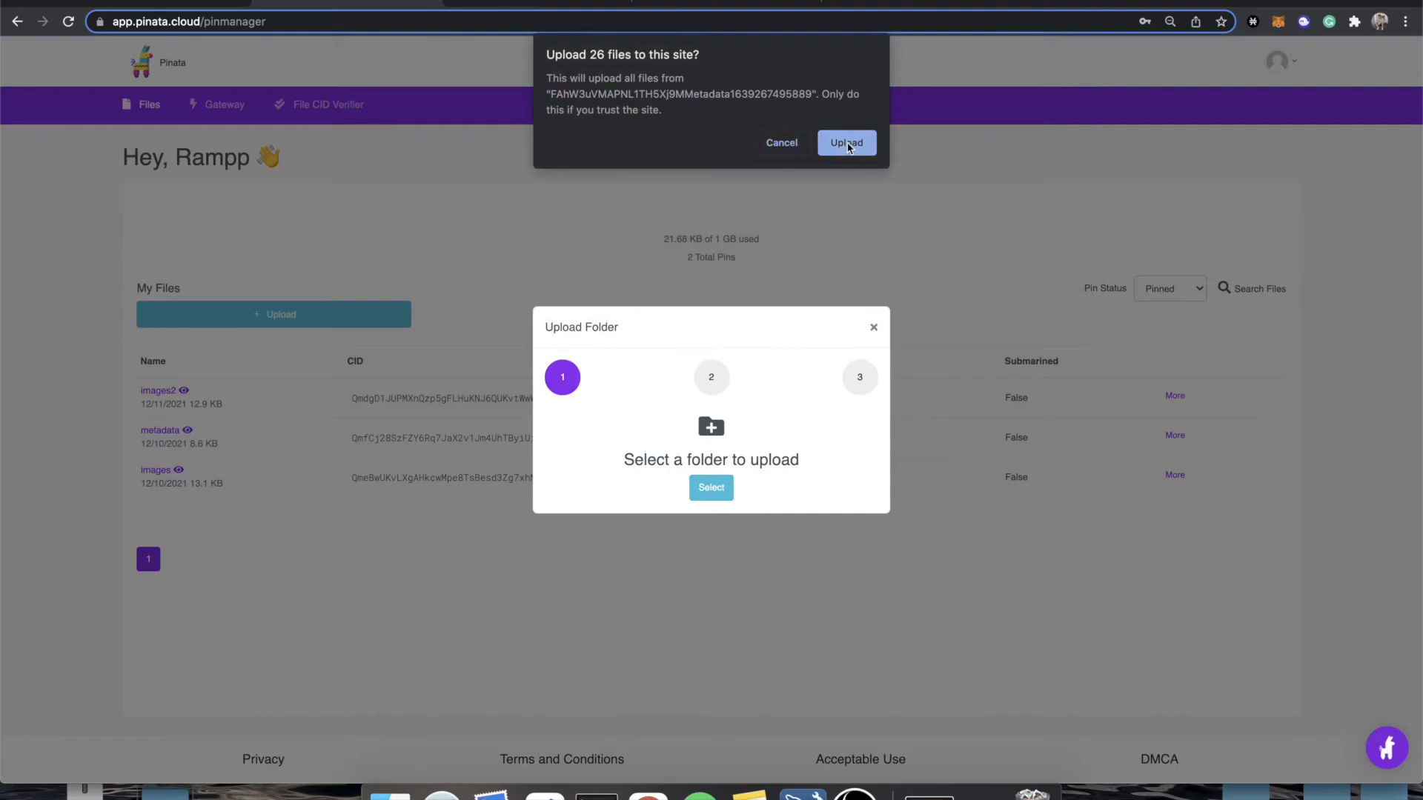
{"action": "left_click", "coordinate": [847, 143]}
Name the folder metadata2 and upload it to Pinata.
{"action": "left_click", "coordinate": [597, 473]}
{"action": "type", "text": "metadata"}
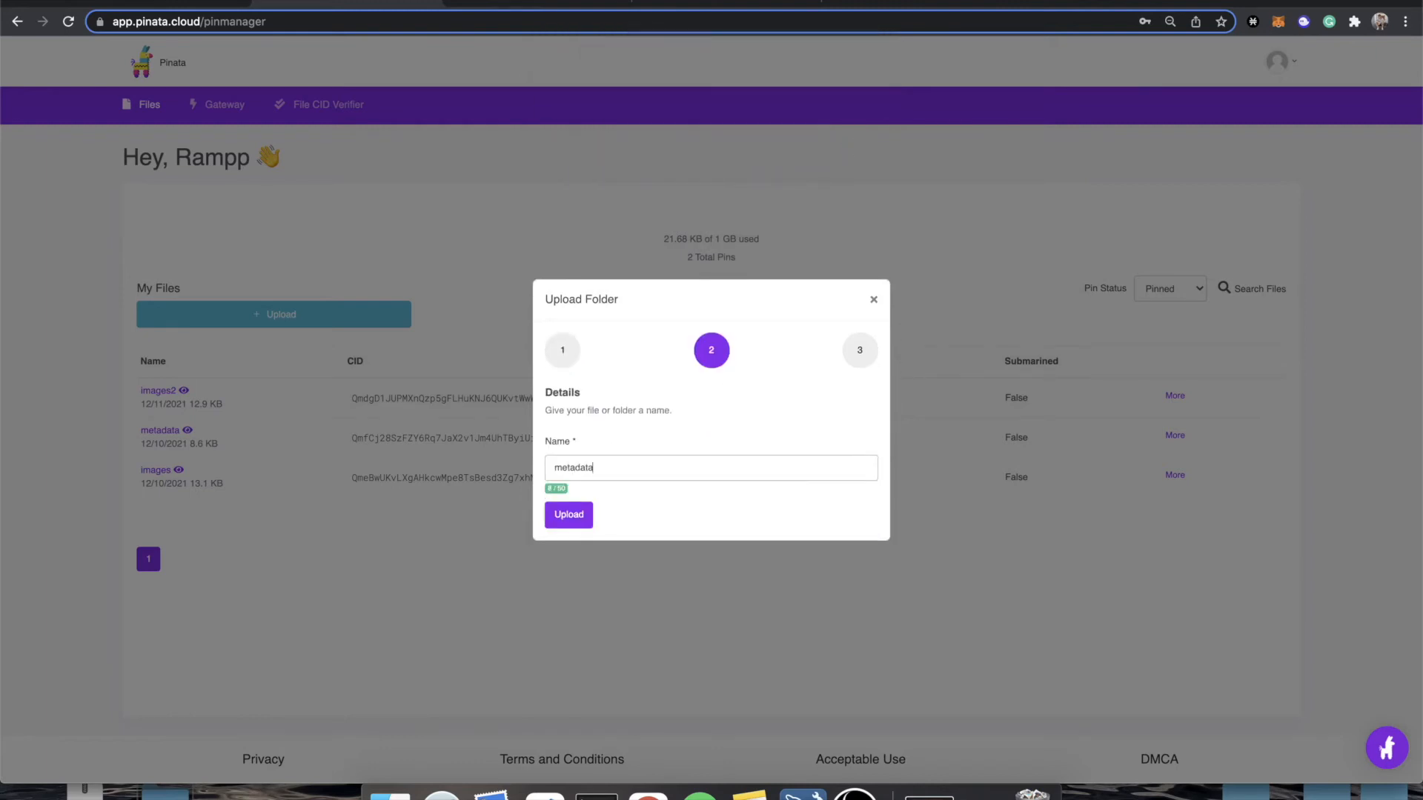
{"action": "left_click", "coordinate": [570, 521]}
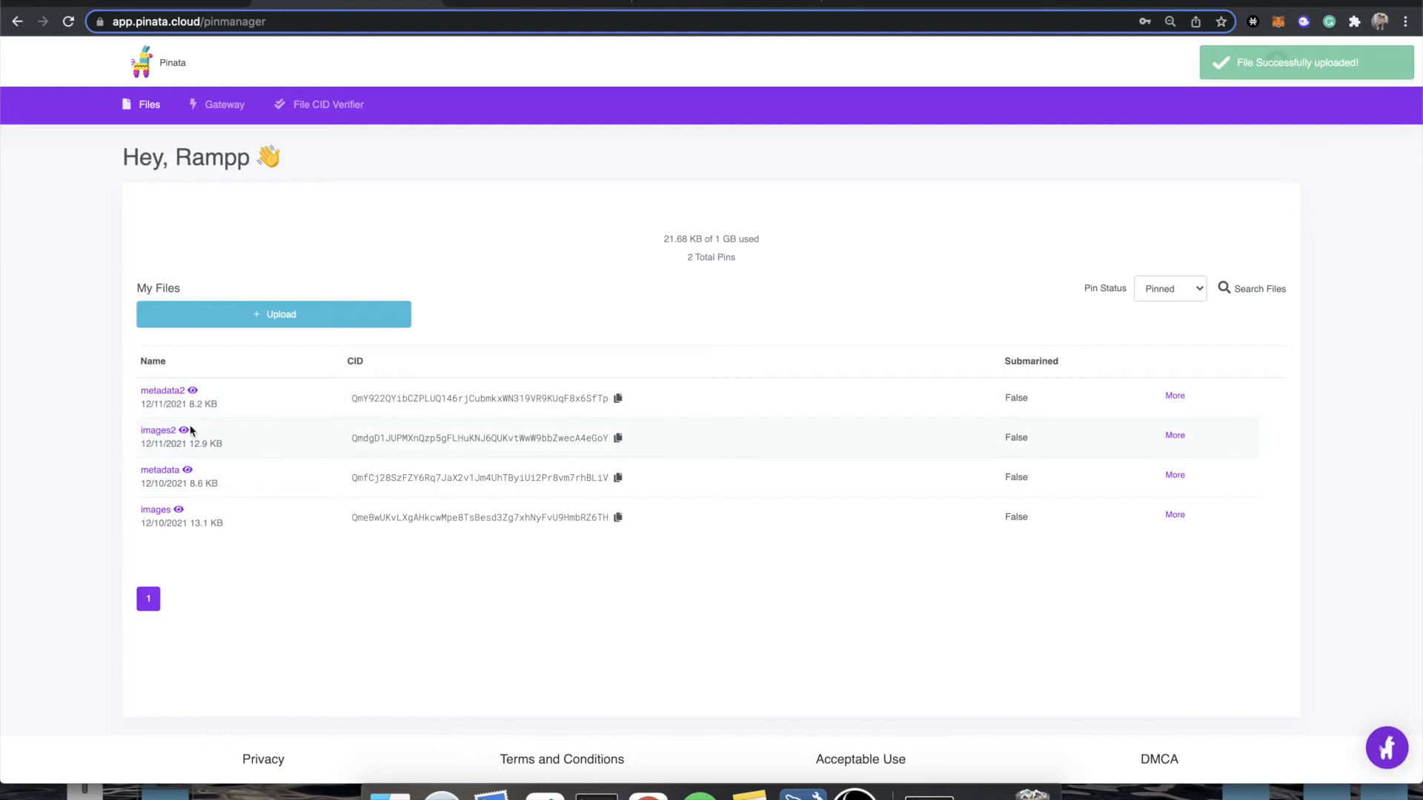
Copy the metadata2 folder's CID, save it as the metadata folder CID in Rampp, and proceed to the validation stage.
{"action": "left_click", "coordinate": [621, 405]}
{"action": "left_click", "coordinate": [178, 3]}
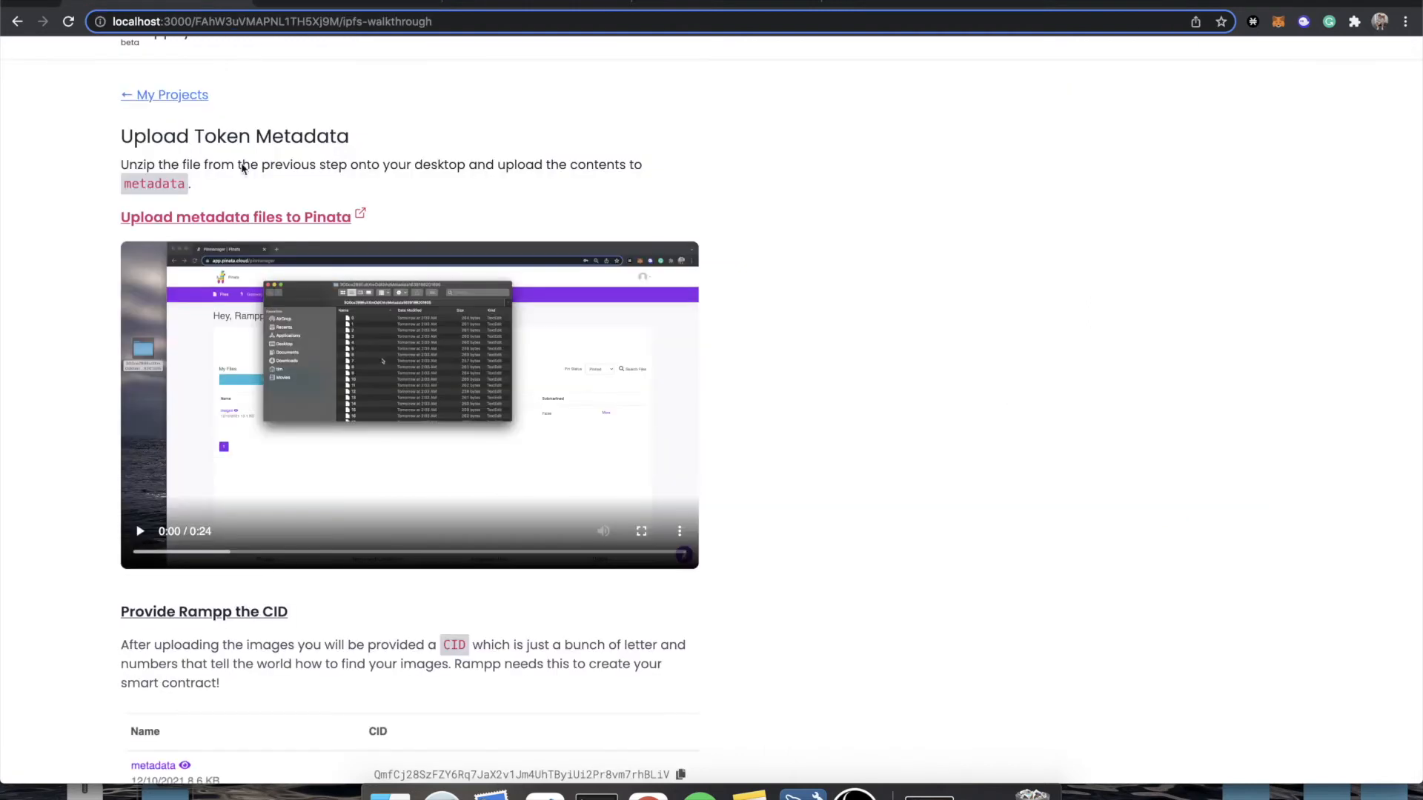
{"action": "scroll", "coordinate": [270, 597], "scroll_direction": "down", "scroll_amount": 2}
{"action": "scroll", "coordinate": [457, 689], "scroll_direction": "down", "scroll_amount": 3}
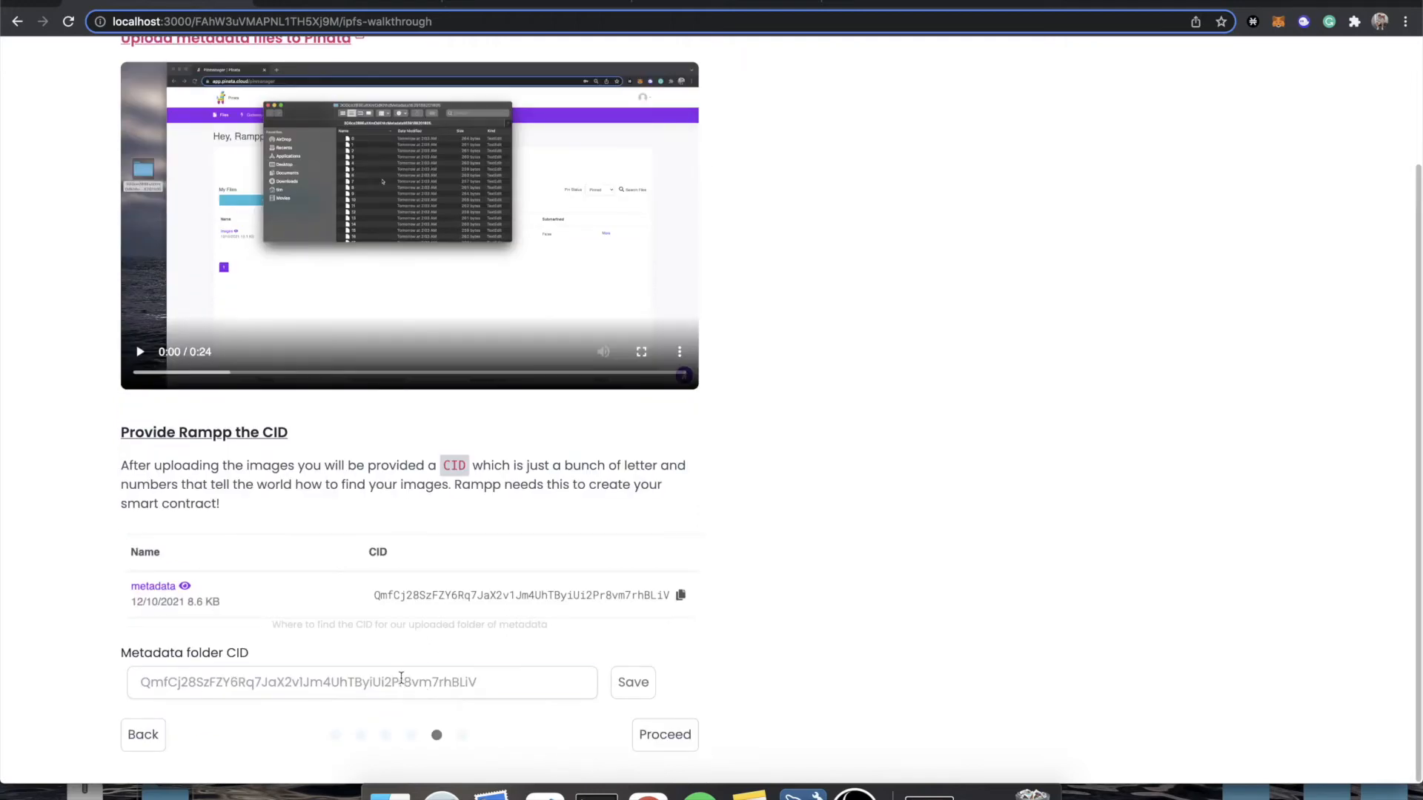
{"action": "left_click", "coordinate": [457, 689]}
{"action": "key", "text": "super+v"}
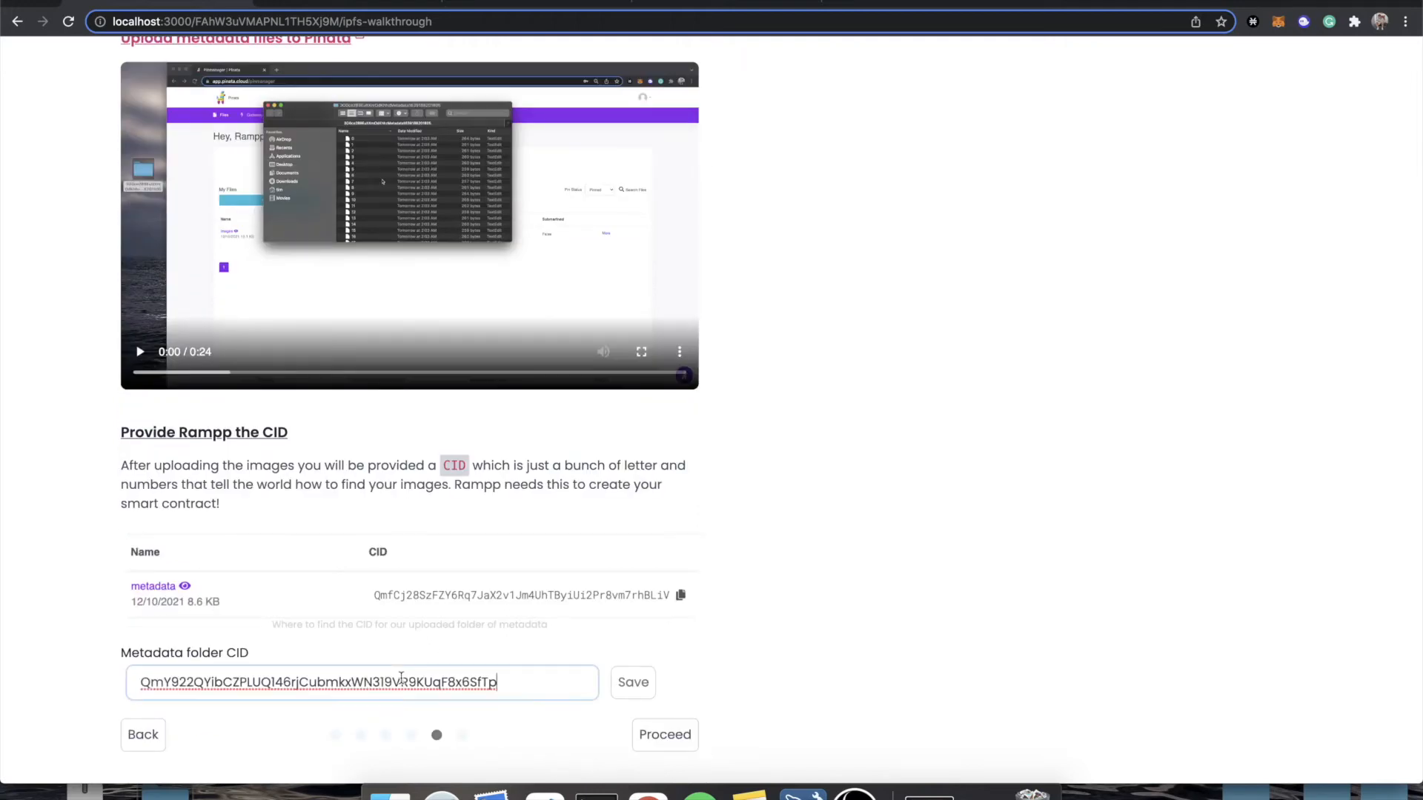
{"action": "left_click", "coordinate": [639, 687]}
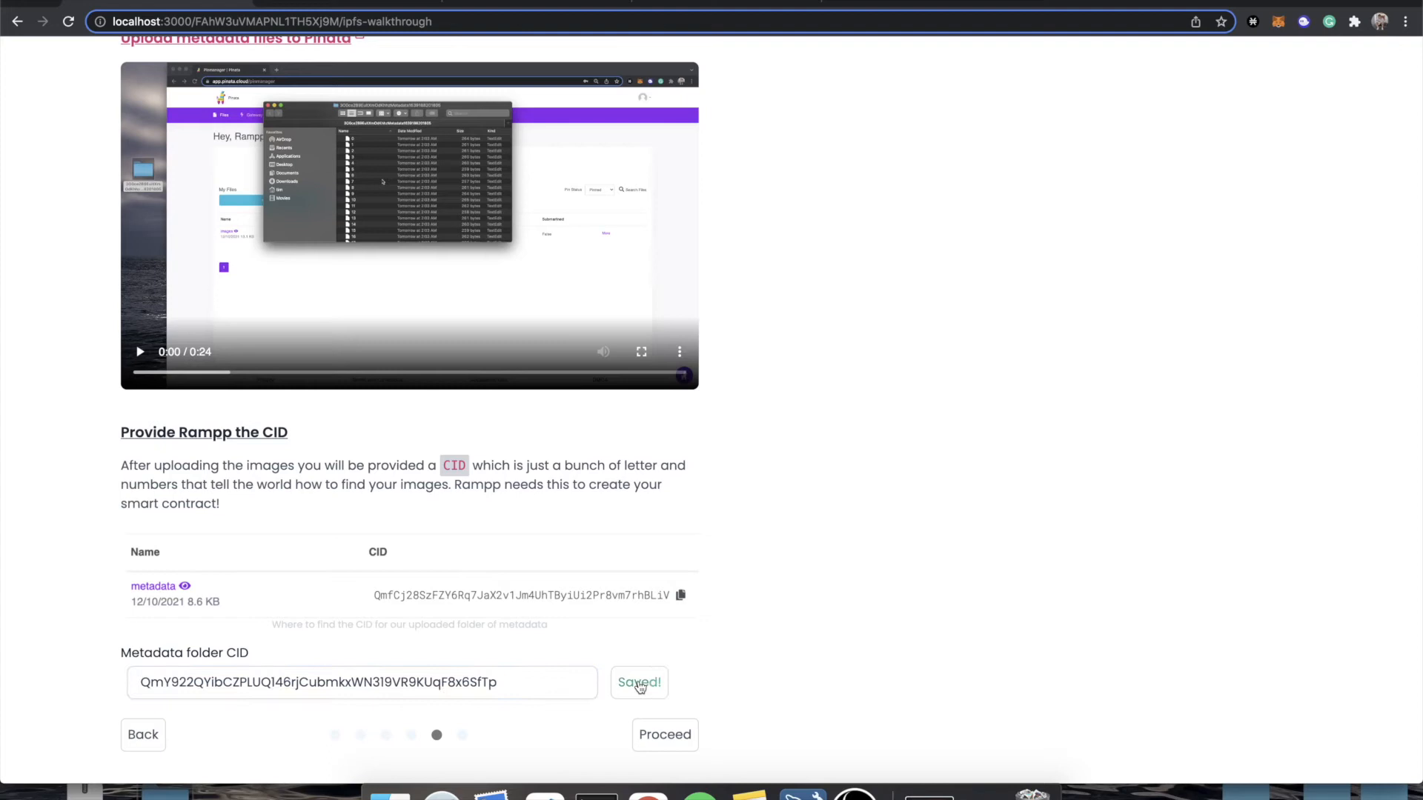
{"action": "left_click", "coordinate": [665, 736]}
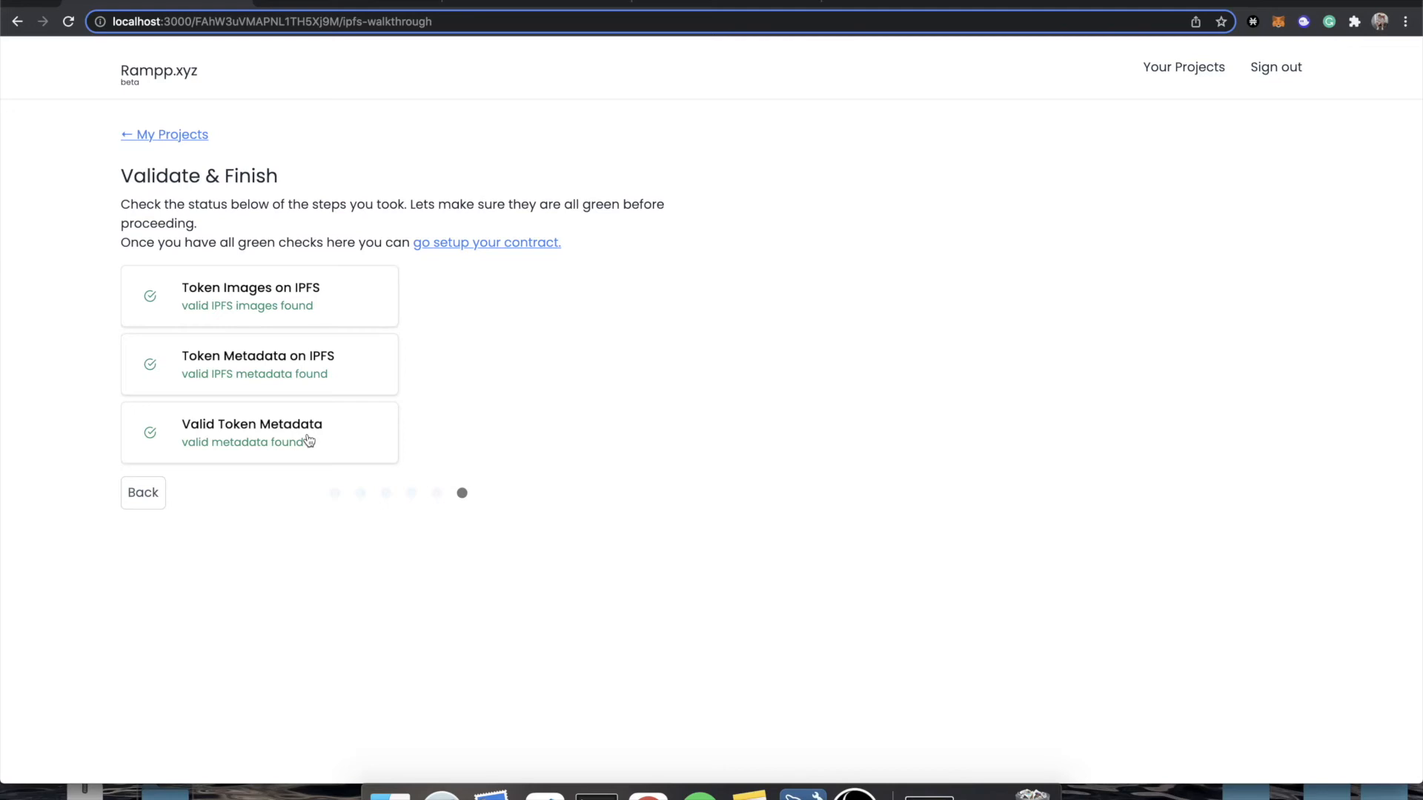
Go to the contract setup from the validation page and enter "Color Blocks" as the project description.
{"action": "left_click", "coordinate": [486, 250]}
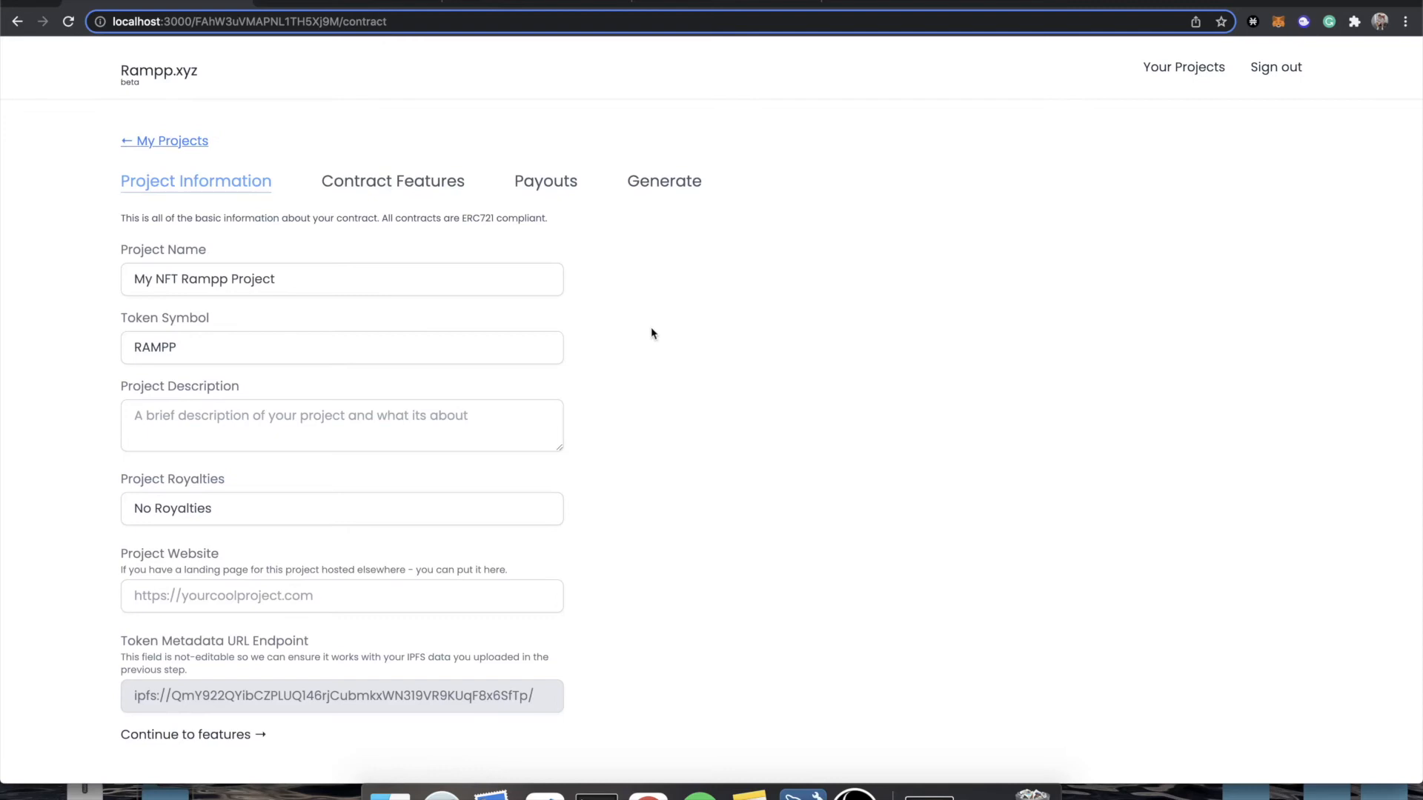
{"action": "scroll", "coordinate": [651, 333], "scroll_direction": "down", "scroll_amount": 3}
{"action": "scroll", "coordinate": [651, 333], "scroll_direction": "up", "scroll_amount": 3}
{"action": "left_click", "coordinate": [245, 416]}
{"action": "type", "text": "Color Blocks"}
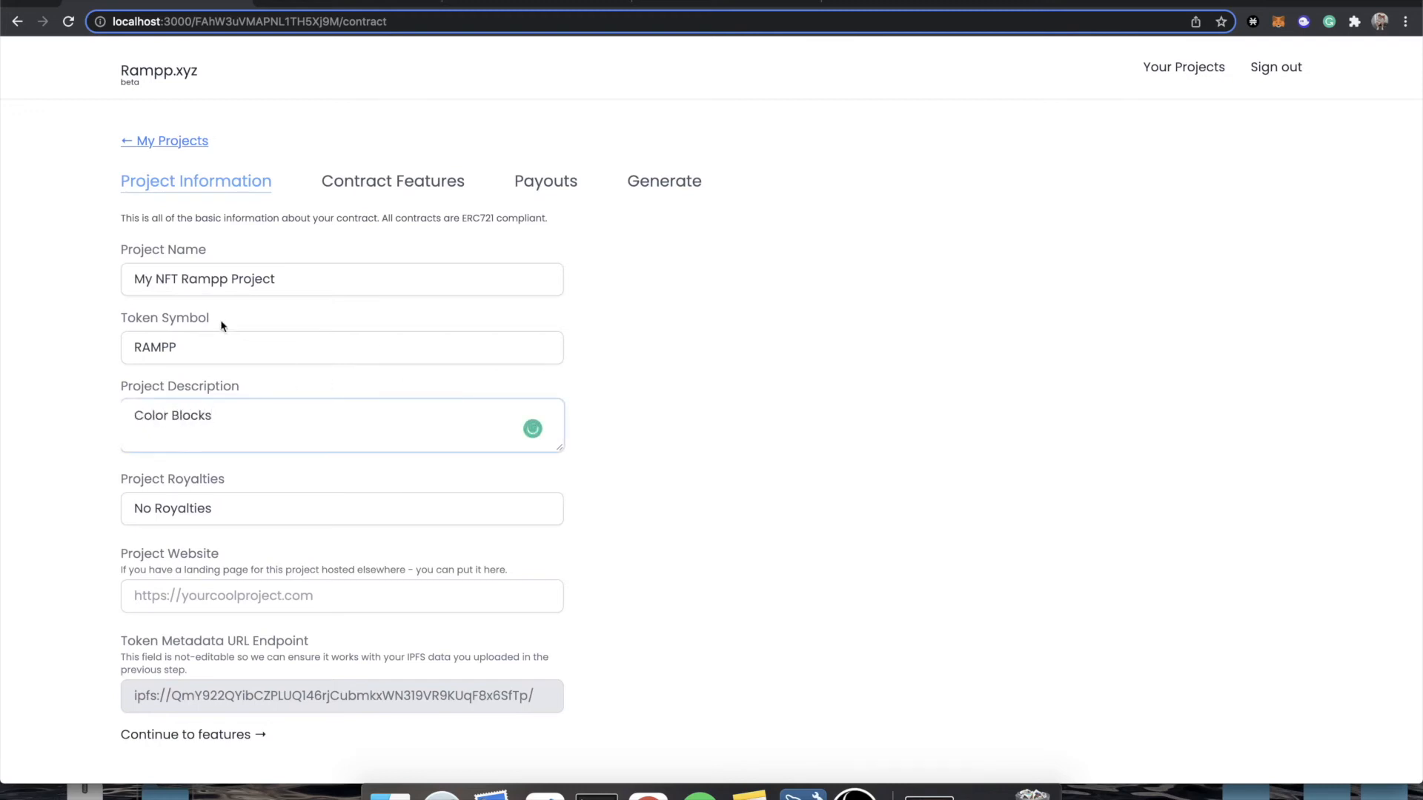
Set the project name to Color Blocks and the token symbol to COLOR2.
{"action": "triple_click", "coordinate": [201, 285]}
{"action": "type", "text": "Color Blcok"}
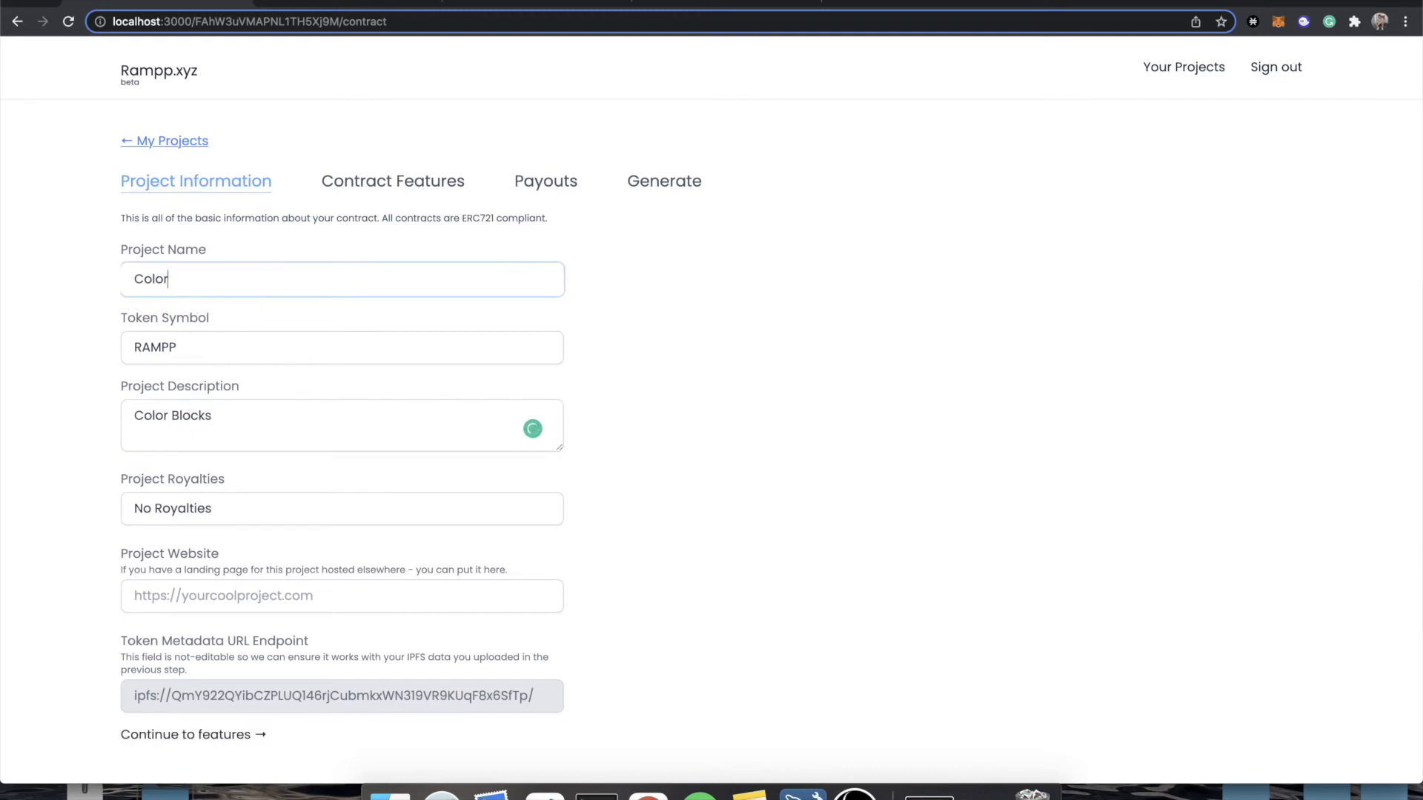
{"action": "key", "text": "BackSpace"}
{"action": "key", "text": "BackSpace"}
{"action": "key", "text": "BackSpace"}
{"action": "type", "text": "ocks"}
{"action": "triple_click", "coordinate": [223, 340]}
{"action": "type", "text": "COLOR2"}
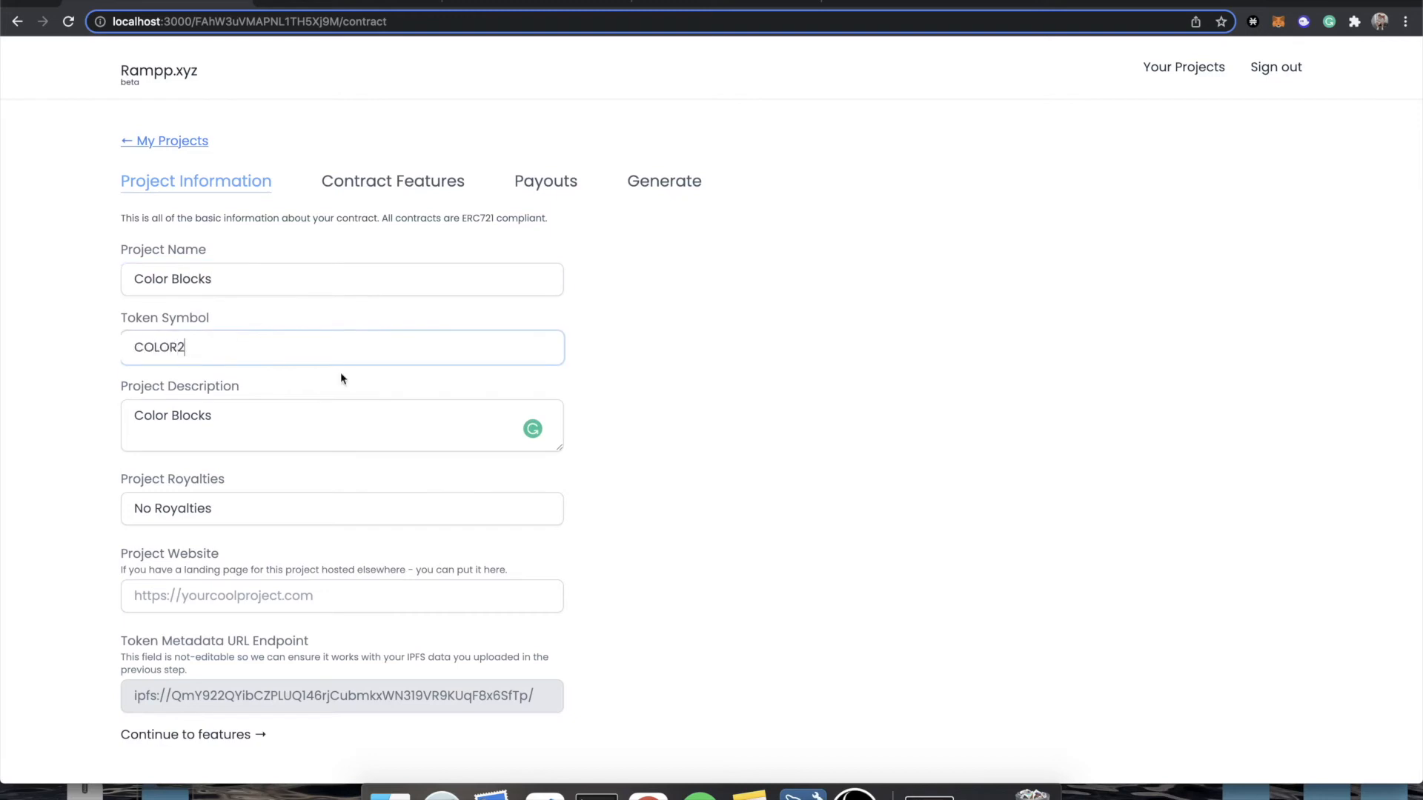
Review the available project royalty percentages without changing the royalty setting.
{"action": "left_click", "coordinate": [264, 508]}
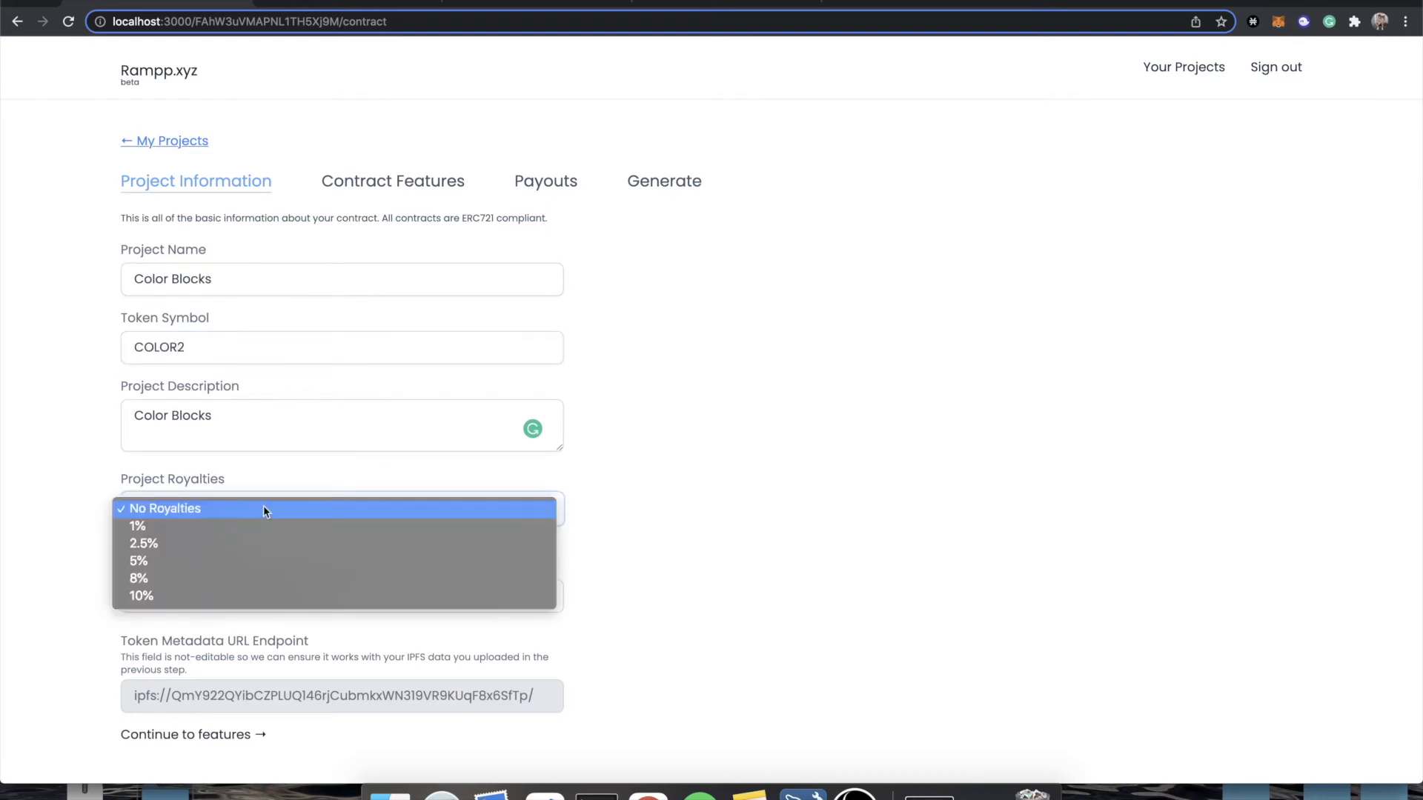
{"action": "left_click", "coordinate": [115, 475]}
{"action": "left_click", "coordinate": [202, 506]}
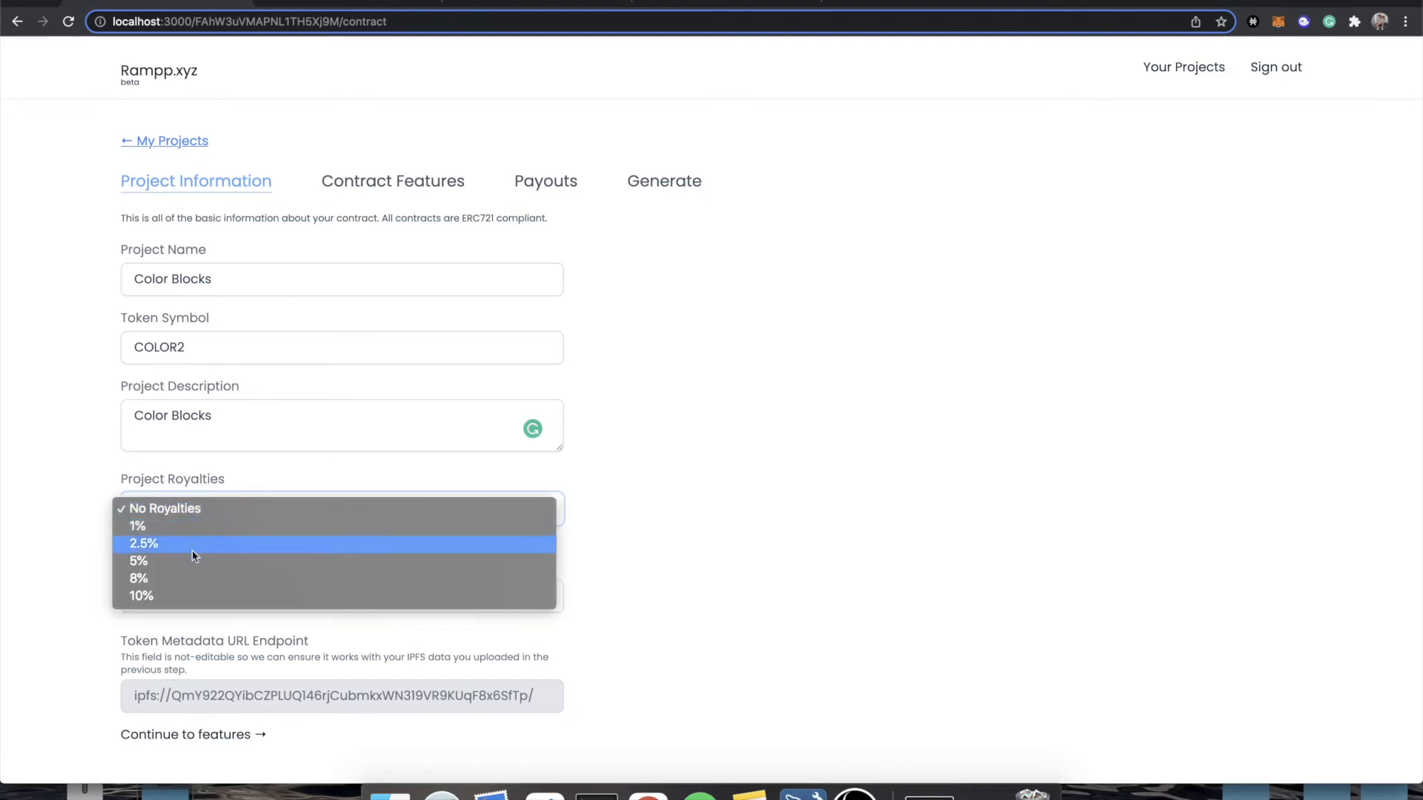
{"action": "left_click", "coordinate": [94, 479]}
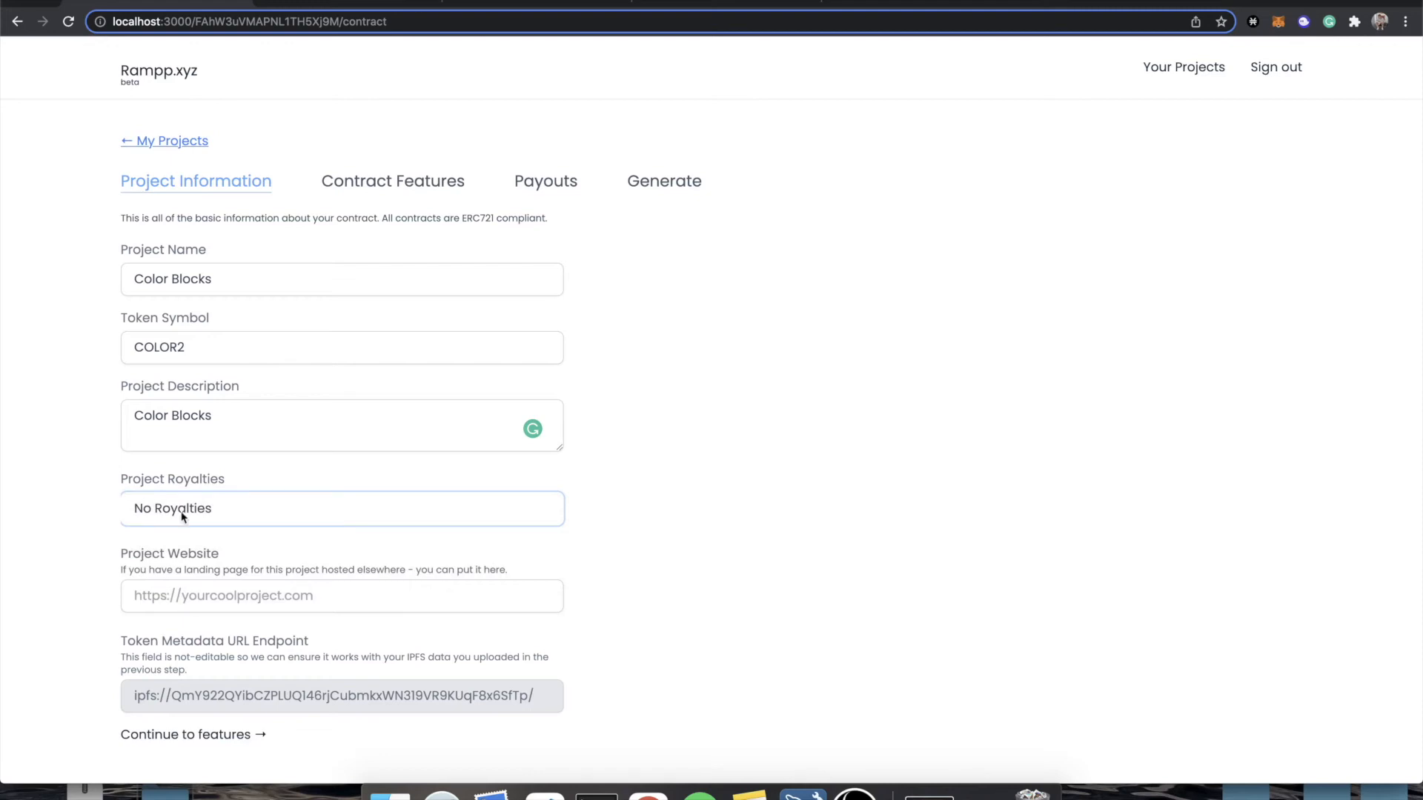
{"action": "left_click", "coordinate": [201, 519]}
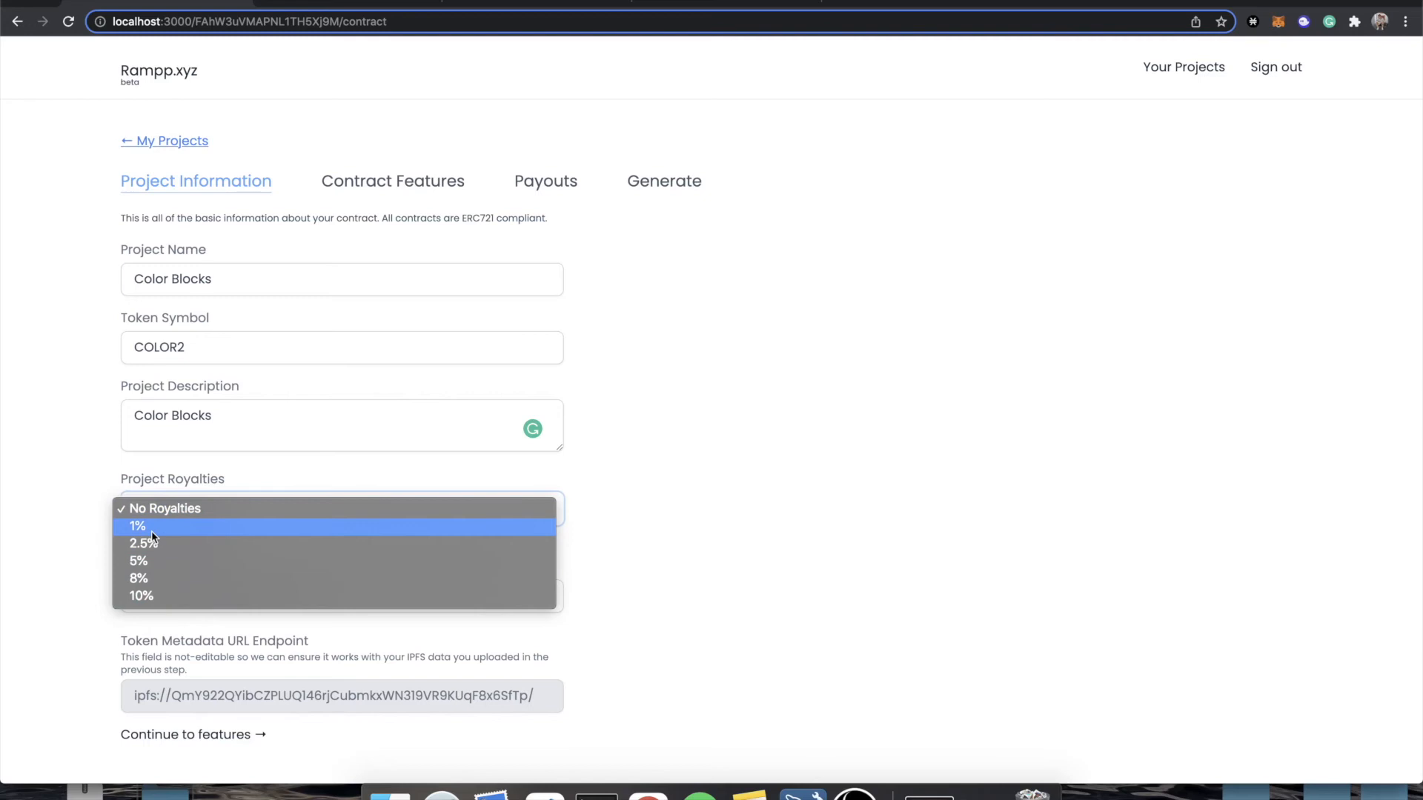
{"action": "left_click", "coordinate": [94, 470]}
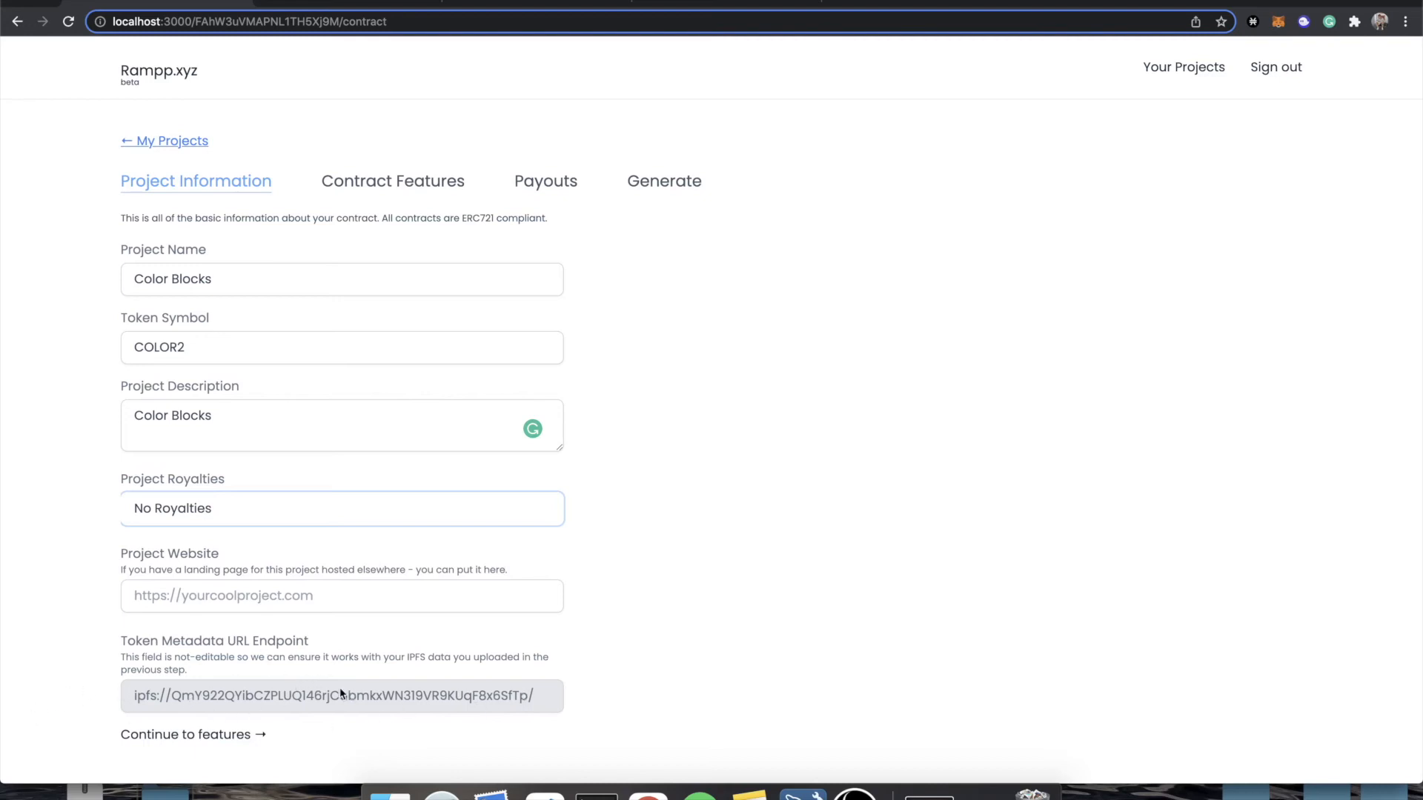
Continue to the contract features and set the token supply limit to 26.
{"action": "left_click", "coordinate": [252, 738]}
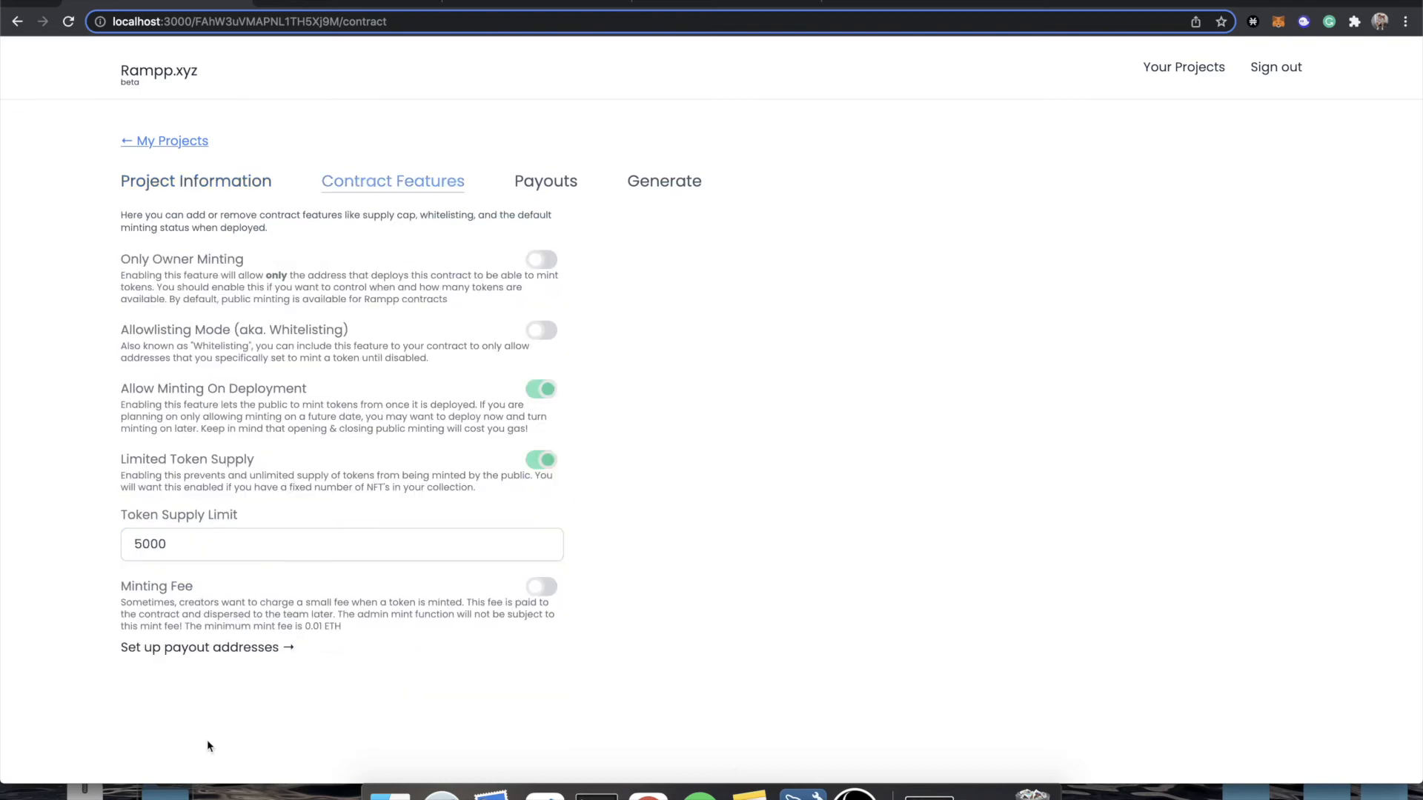
{"action": "left_click", "coordinate": [255, 545]}
{"action": "key", "text": "super+a"}
{"action": "key", "text": "BackSpace"}
{"action": "type", "text": "26"}
{"action": "left_click", "coordinate": [674, 535]}
{"action": "left_click", "coordinate": [543, 181]}
{"action": "left_click", "coordinate": [445, 181]}
Continue through the payout addresses with the default split and generate the COLOR2 contract.
{"action": "left_click", "coordinate": [226, 648]}
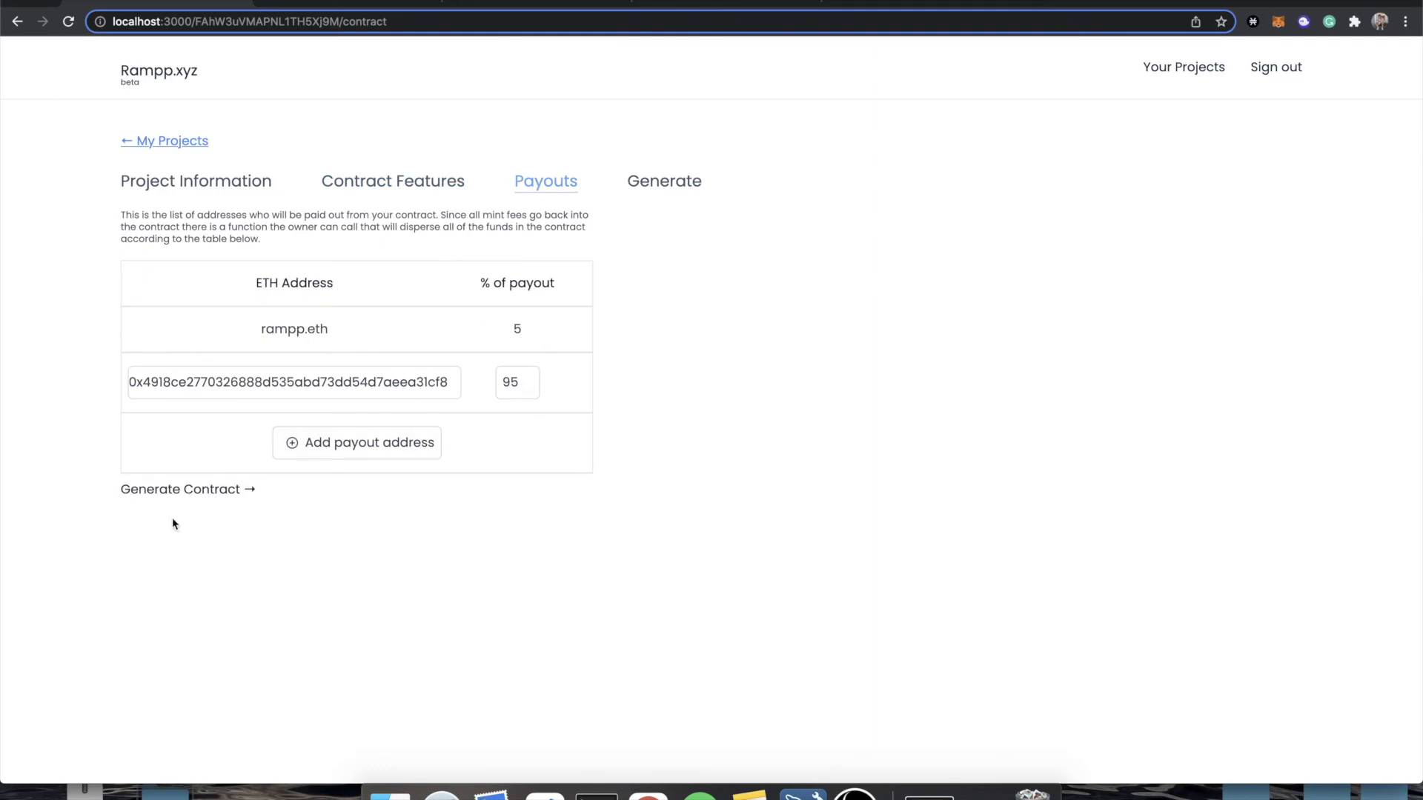
{"action": "left_click", "coordinate": [206, 502]}
{"action": "left_click", "coordinate": [256, 286]}
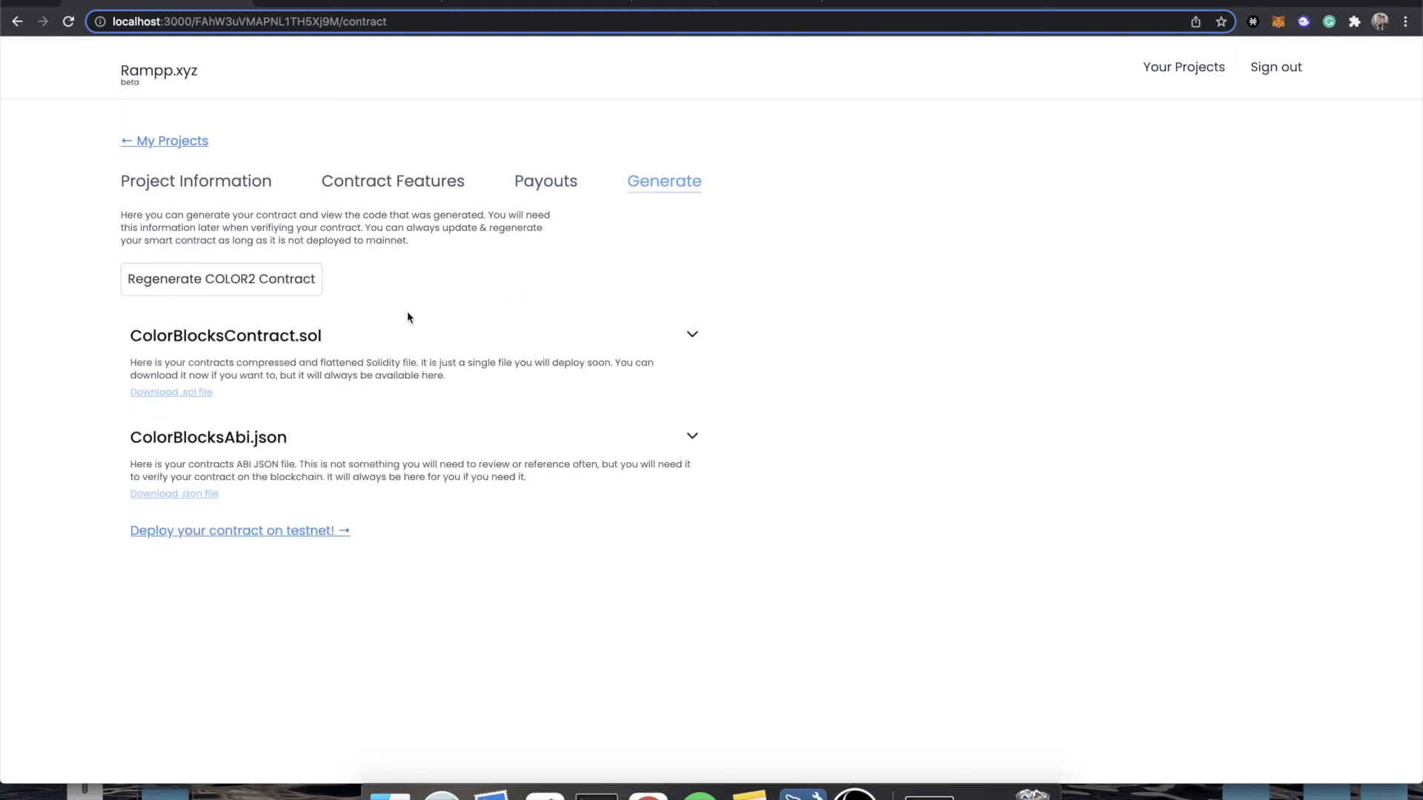
Examine the generated Solidity code in ColorBlocksContract.sol and the contents of ColorBlocksAbi.json, and collapse both again.
{"action": "left_click", "coordinate": [363, 336]}
{"action": "scroll", "coordinate": [401, 486], "scroll_direction": "down", "scroll_amount": 5}
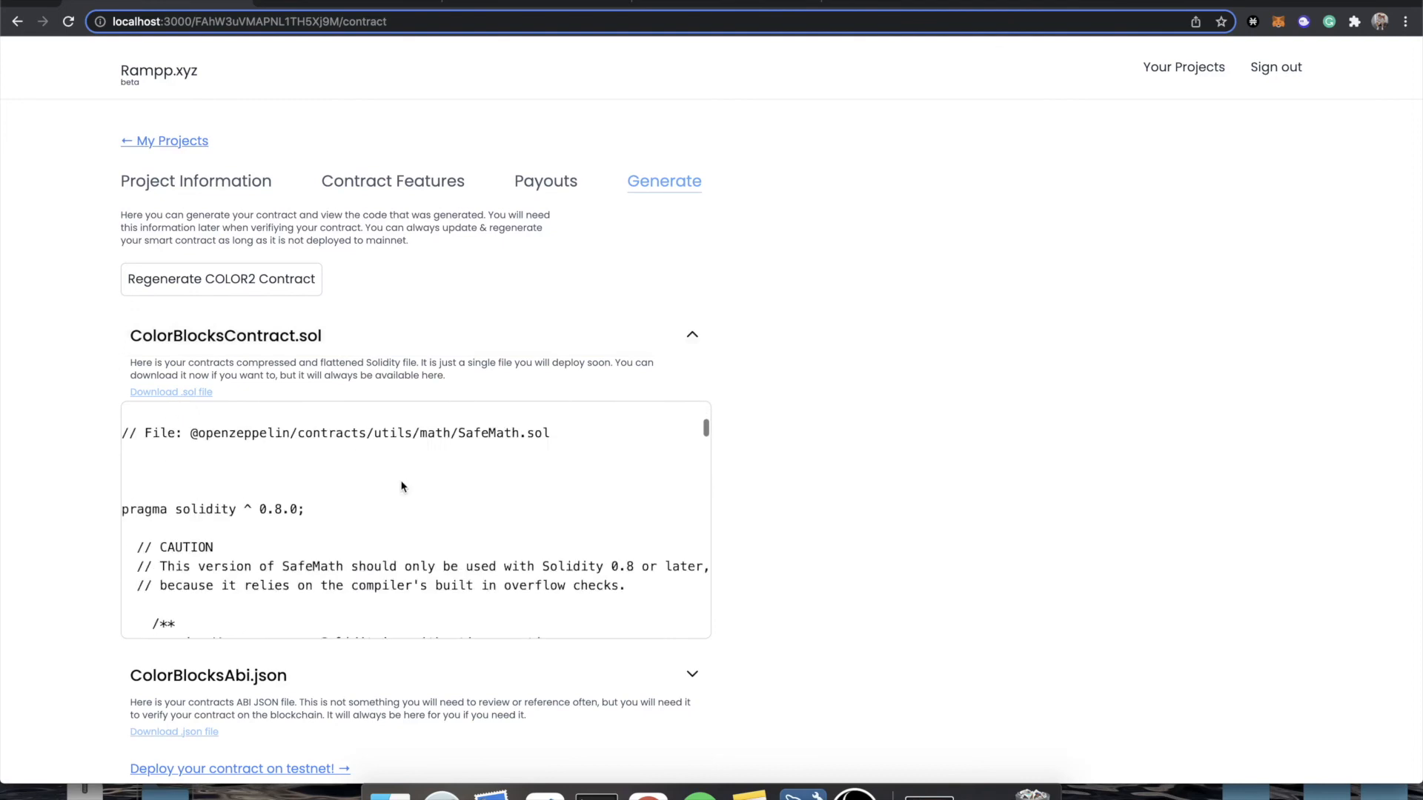
{"action": "scroll", "coordinate": [401, 487], "scroll_direction": "down", "scroll_amount": 10}
{"action": "left_click", "coordinate": [360, 337]}
{"action": "left_click", "coordinate": [343, 440]}
{"action": "left_click", "coordinate": [341, 441]}
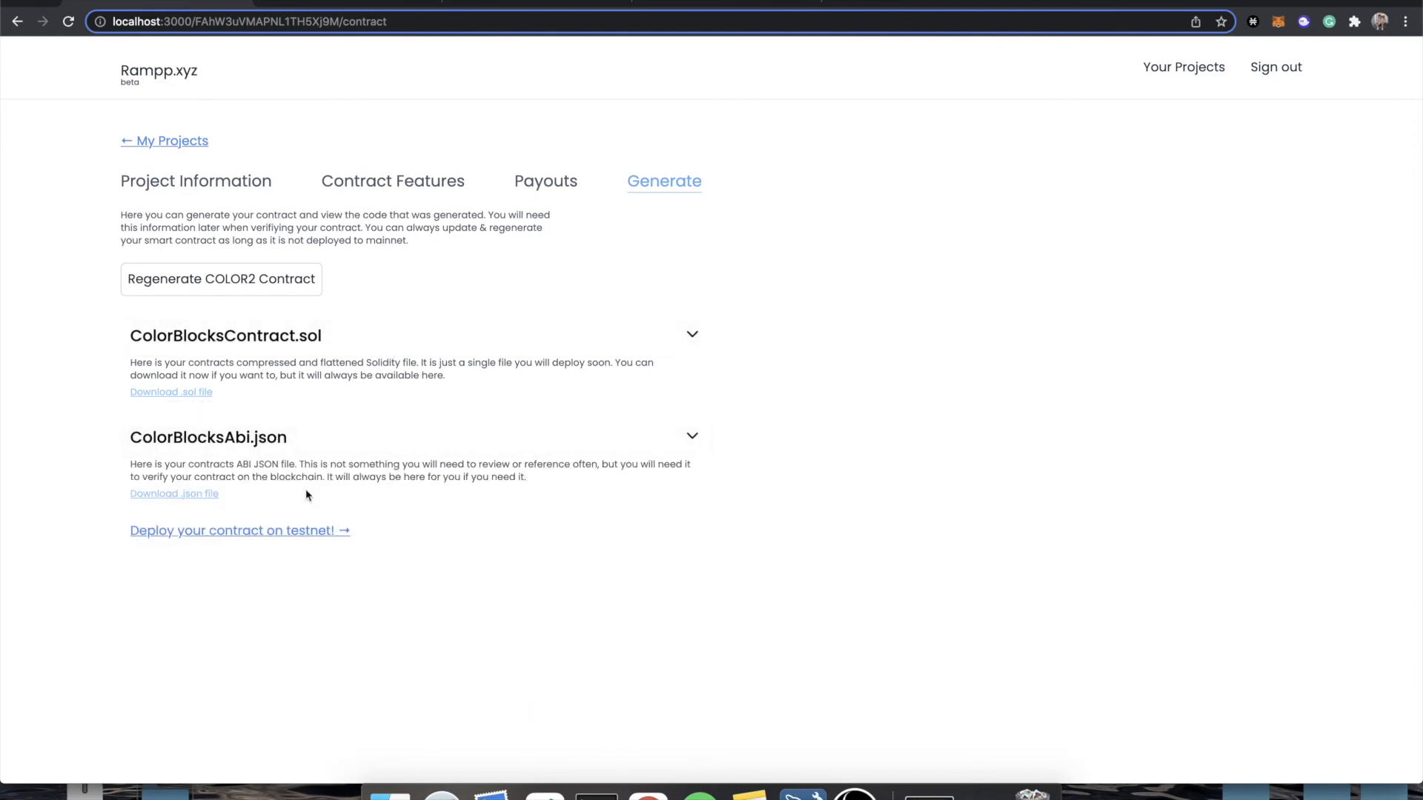
Return to the project list, check the pinned folders in Pinata, and delete the Color Blocks project with symbol COLOR2.
{"action": "left_click", "coordinate": [189, 146]}
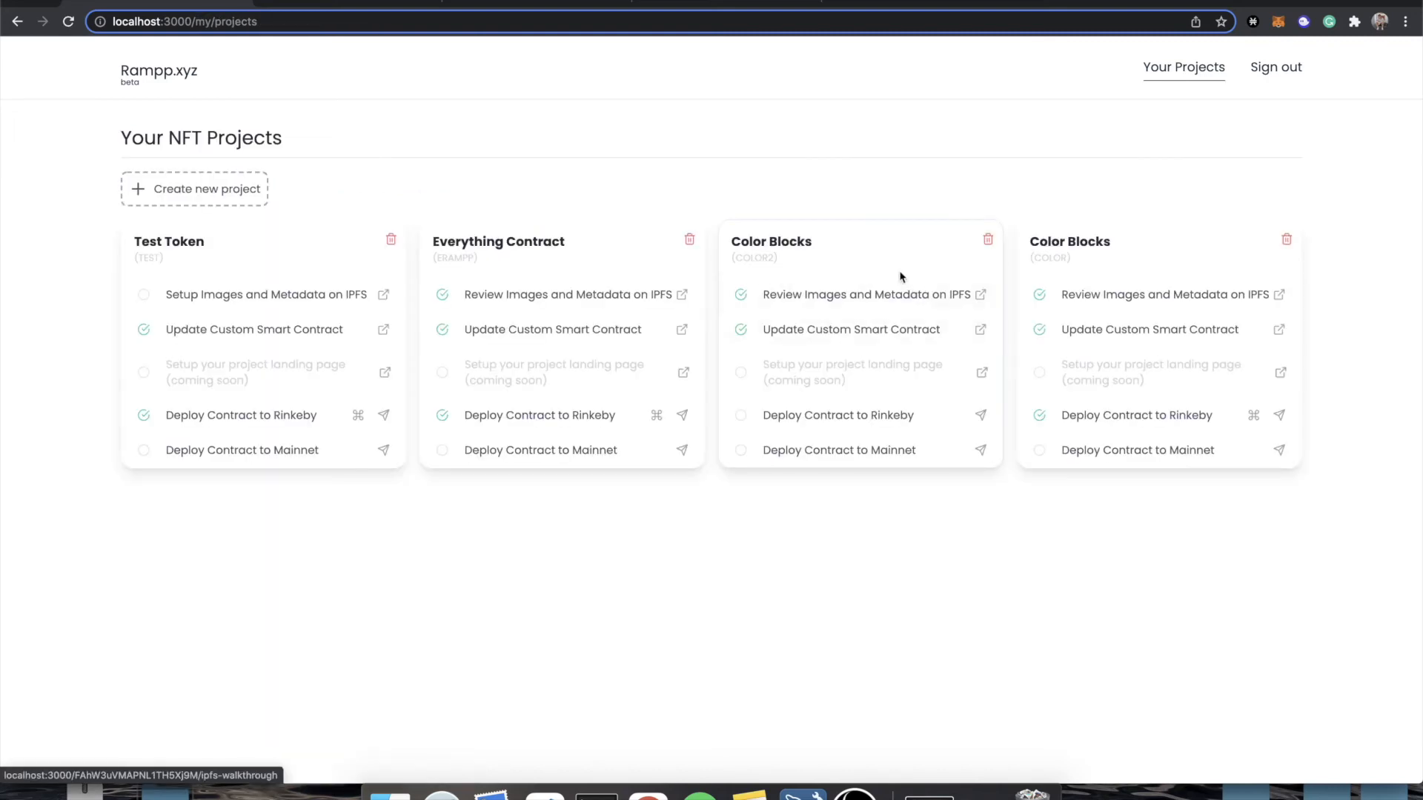
{"action": "left_click", "coordinate": [310, 3]}
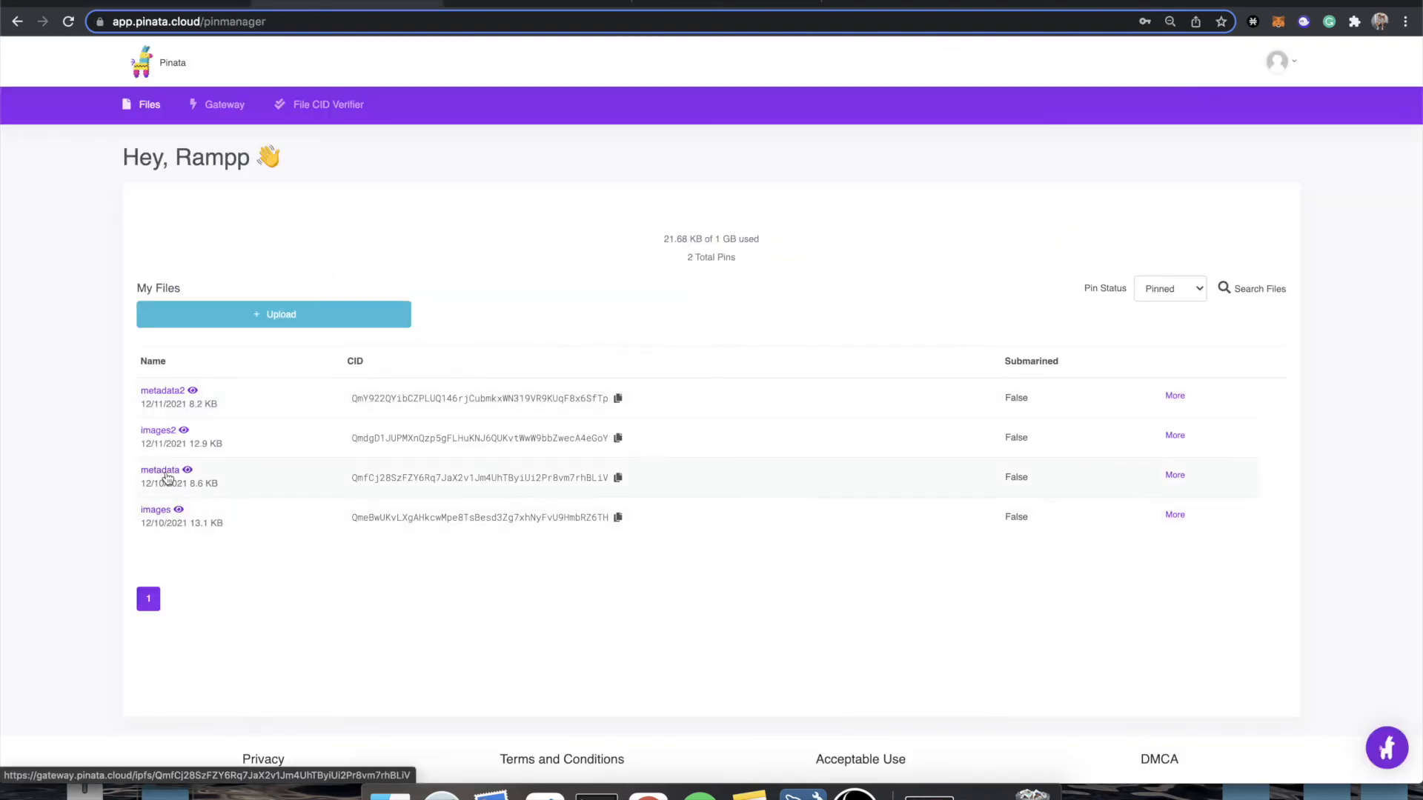
{"action": "left_click", "coordinate": [163, 2]}
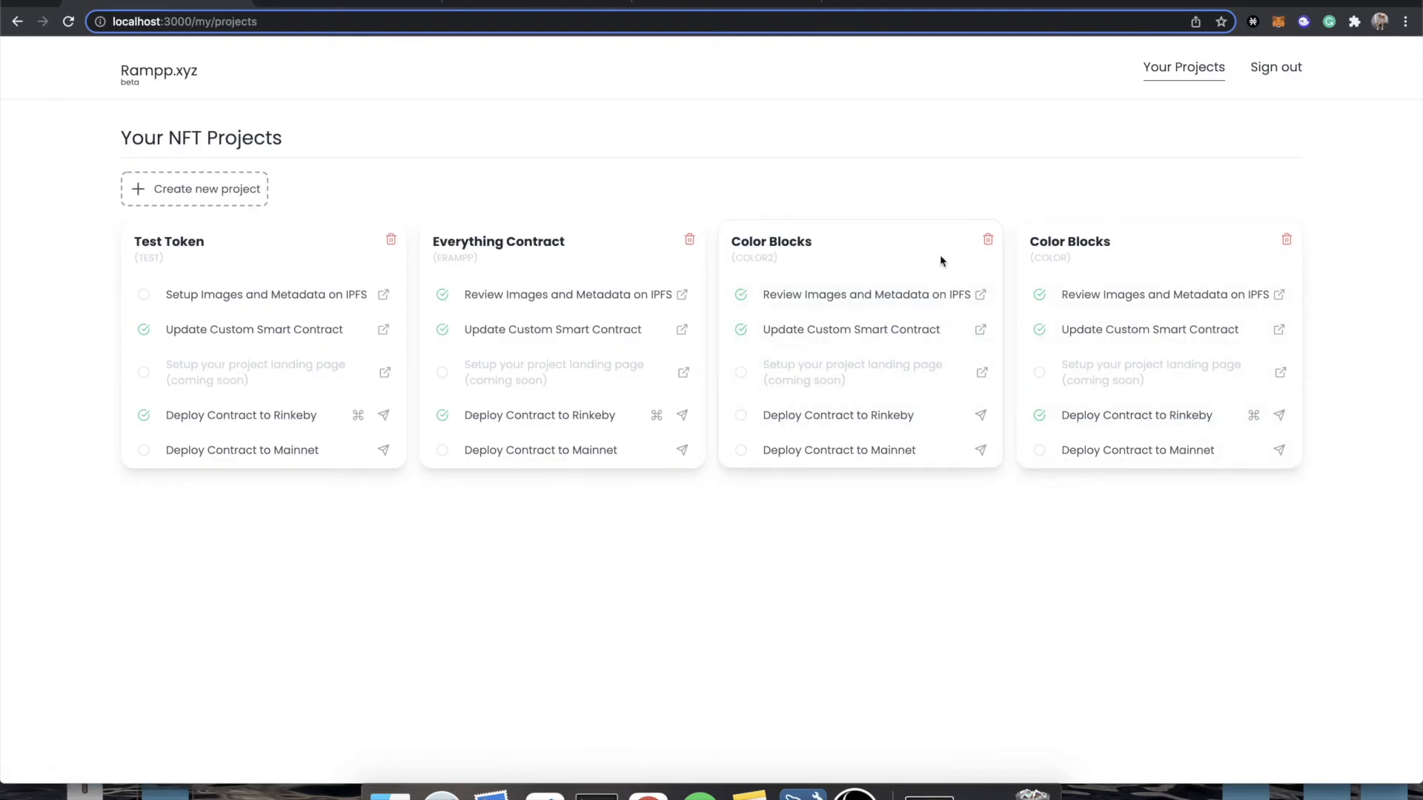
{"action": "left_click", "coordinate": [988, 240]}
{"action": "left_click", "coordinate": [861, 125]}
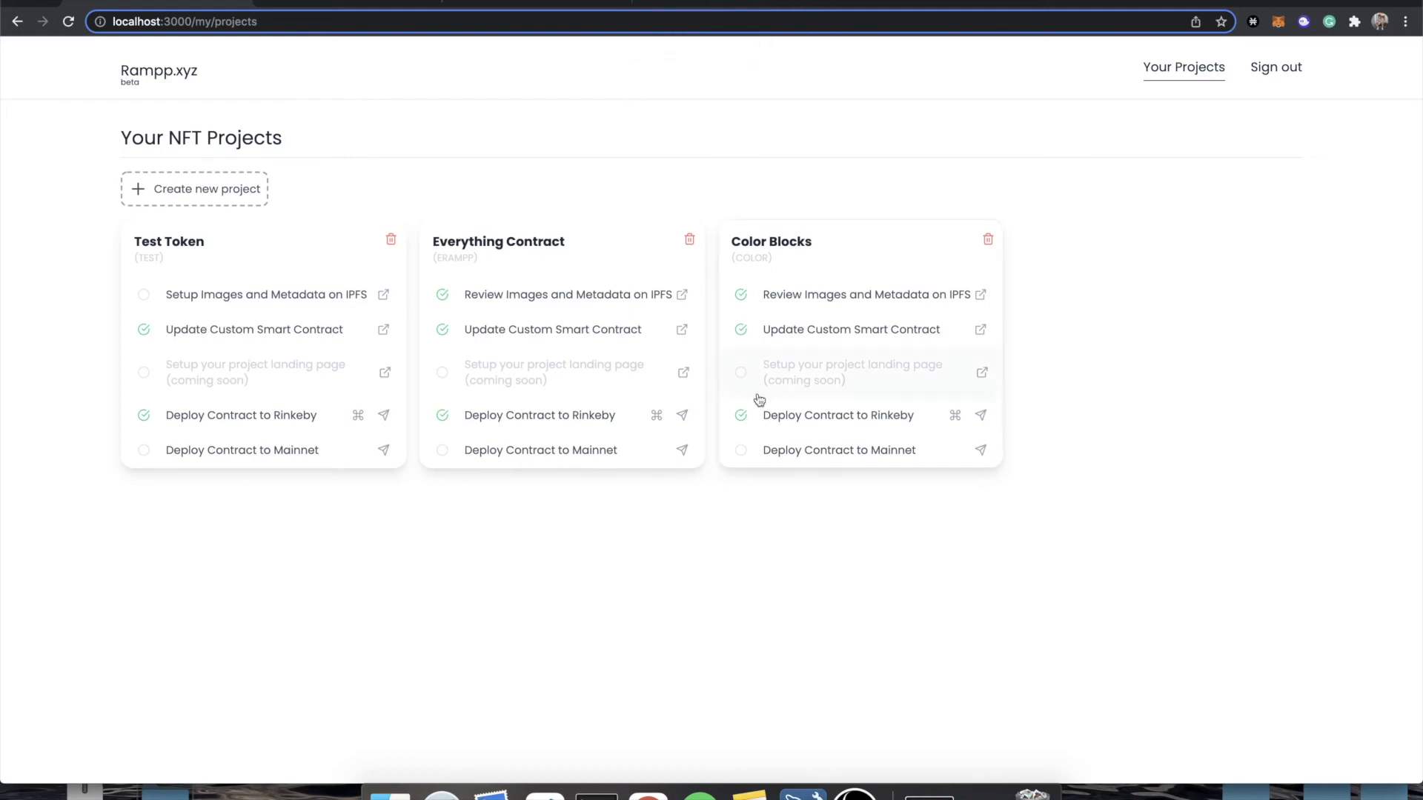
Open the Rinkeby dashboard of the remaining Color Blocks project and examine its token base URL.
{"action": "left_click", "coordinate": [952, 416]}
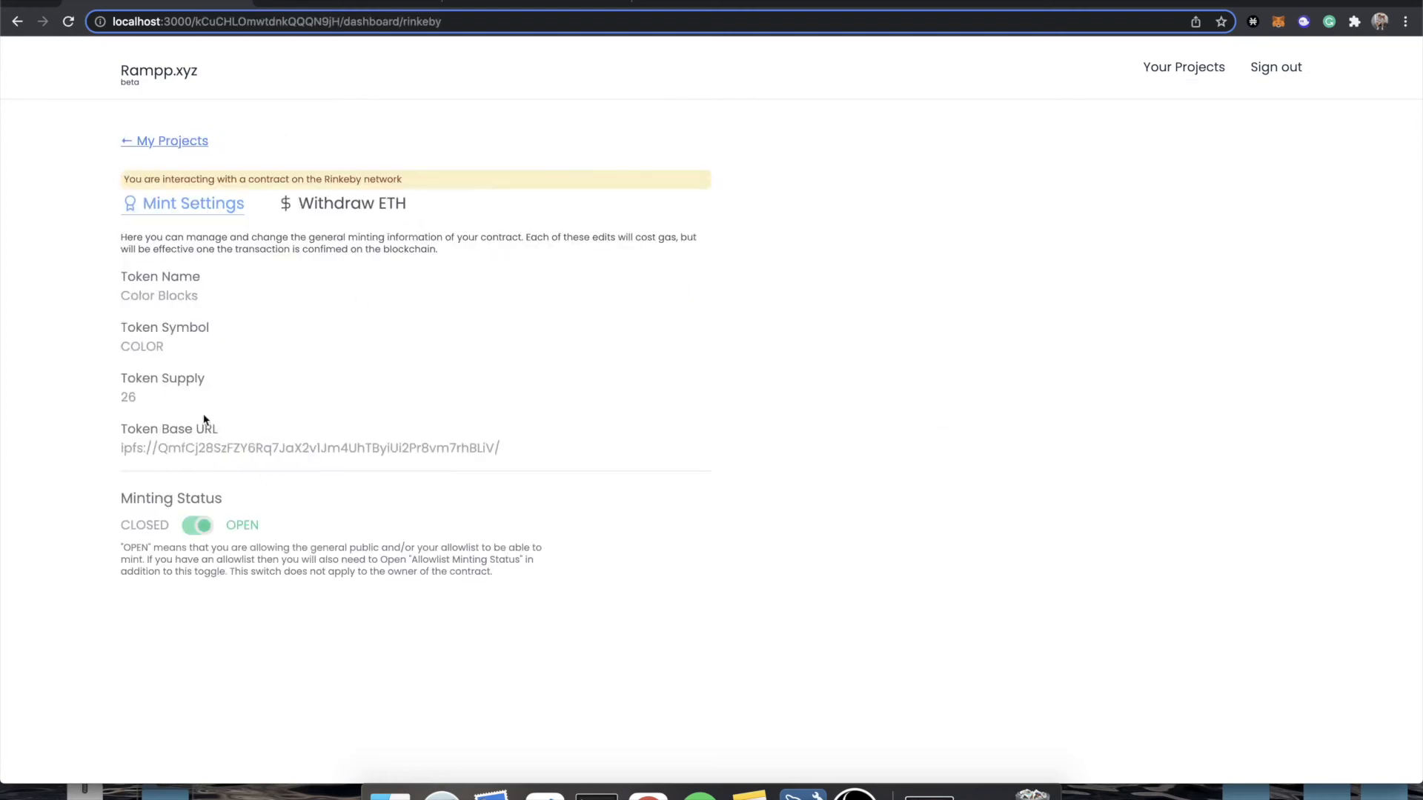
{"action": "left_click_drag", "start_coordinate": [121, 452], "coordinate": [422, 448]}
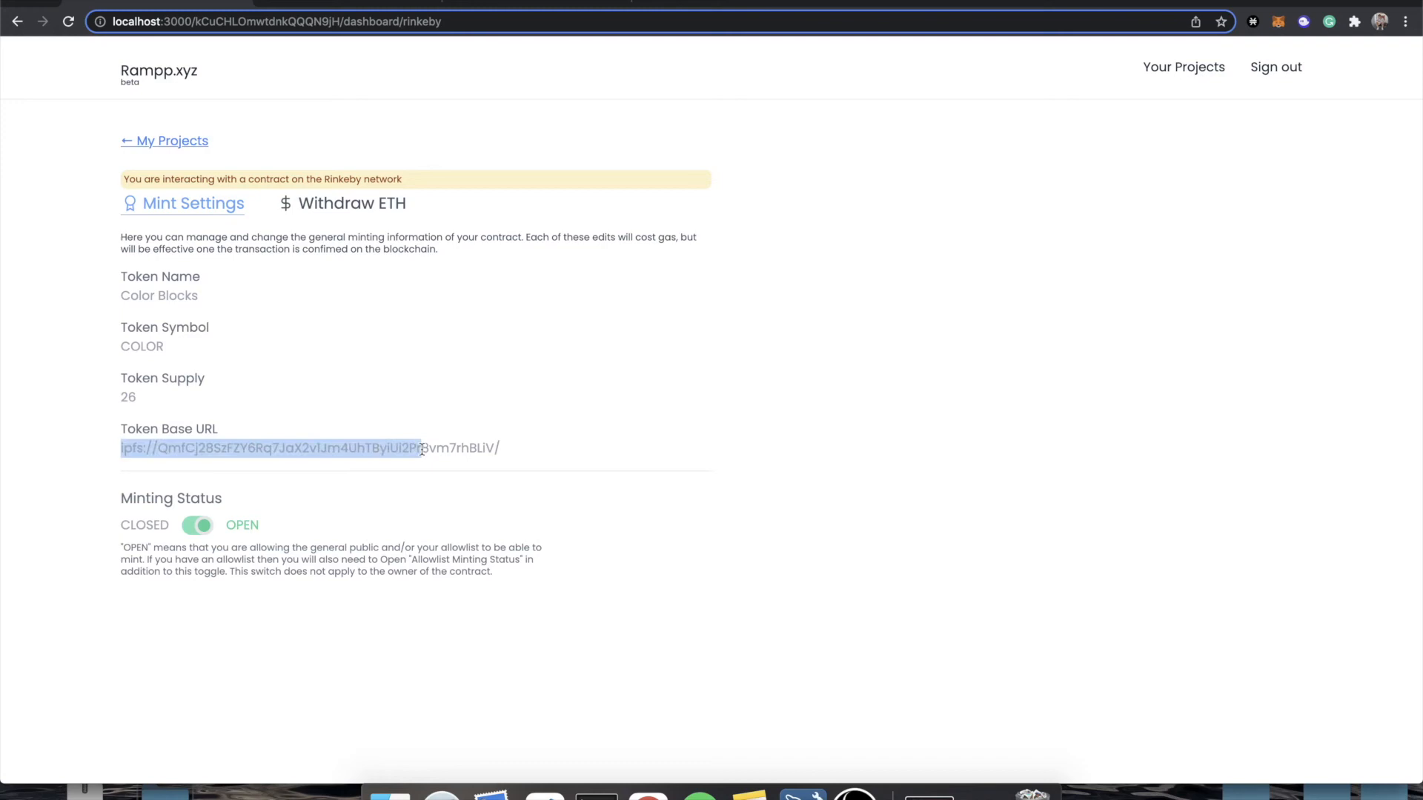
Compare the hash in the token base URL with the metadata folder in Pinata, and view the Color Blocks contract on Etherscan.
{"action": "double_click", "coordinate": [326, 448]}
{"action": "left_click", "coordinate": [321, 2]}
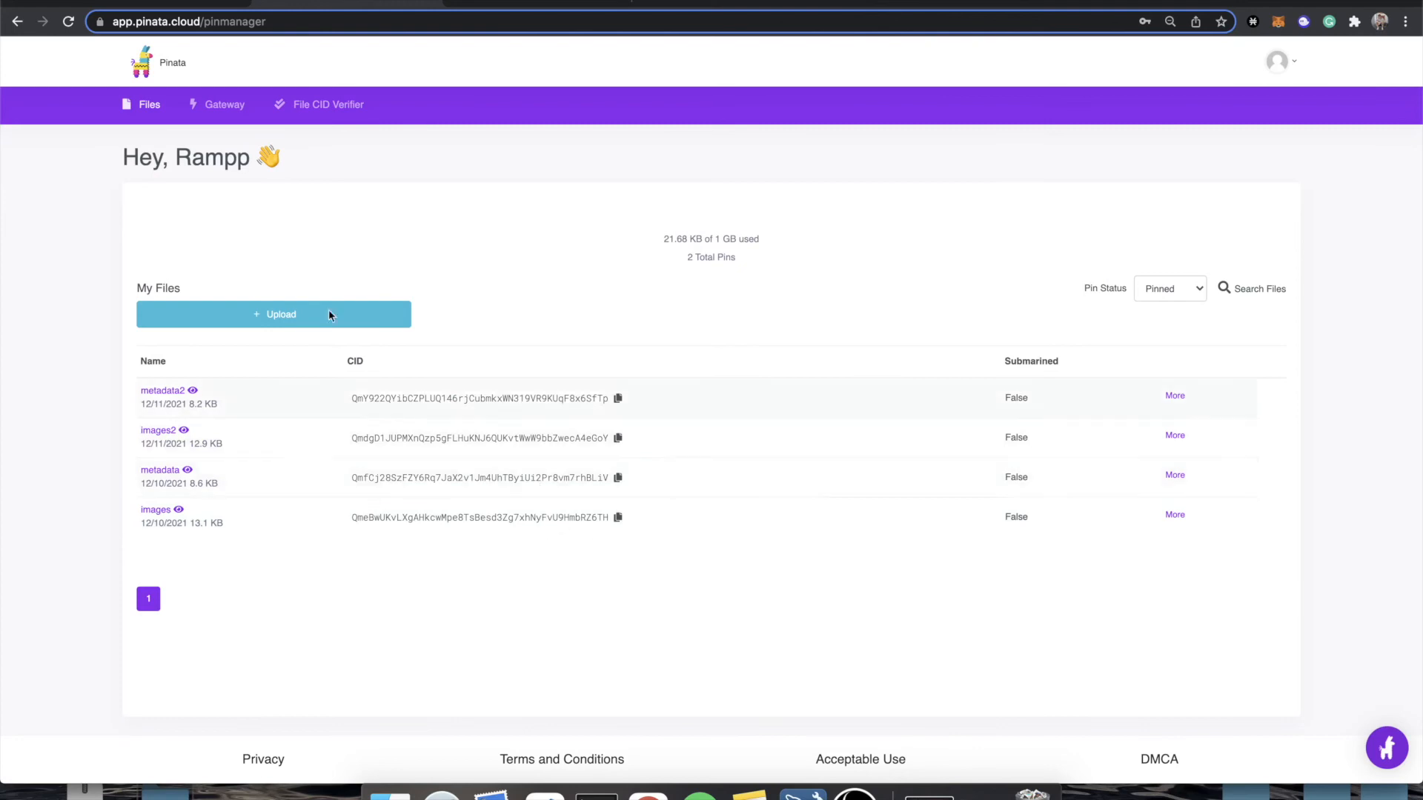
{"action": "left_click", "coordinate": [187, 4]}
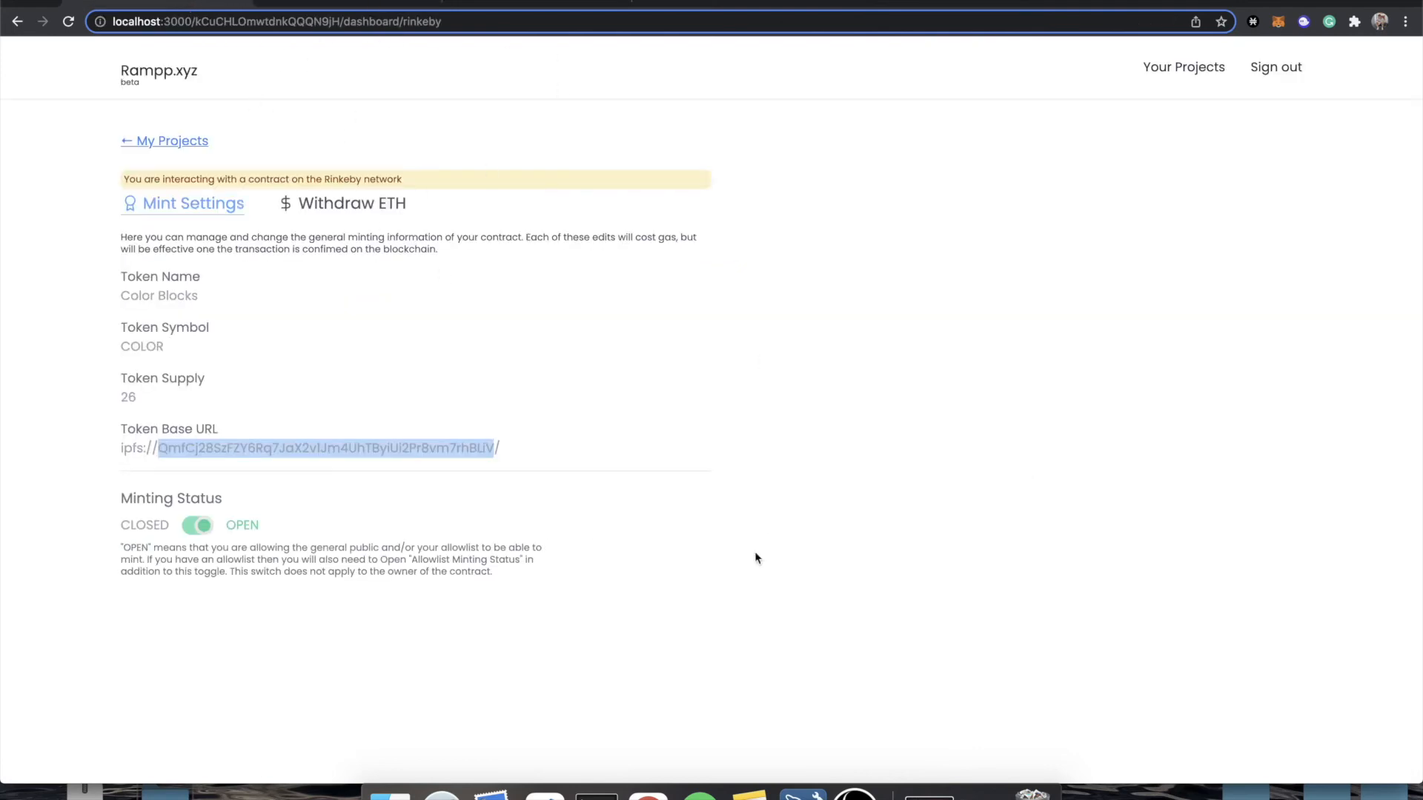
{"action": "left_click", "coordinate": [980, 790]}
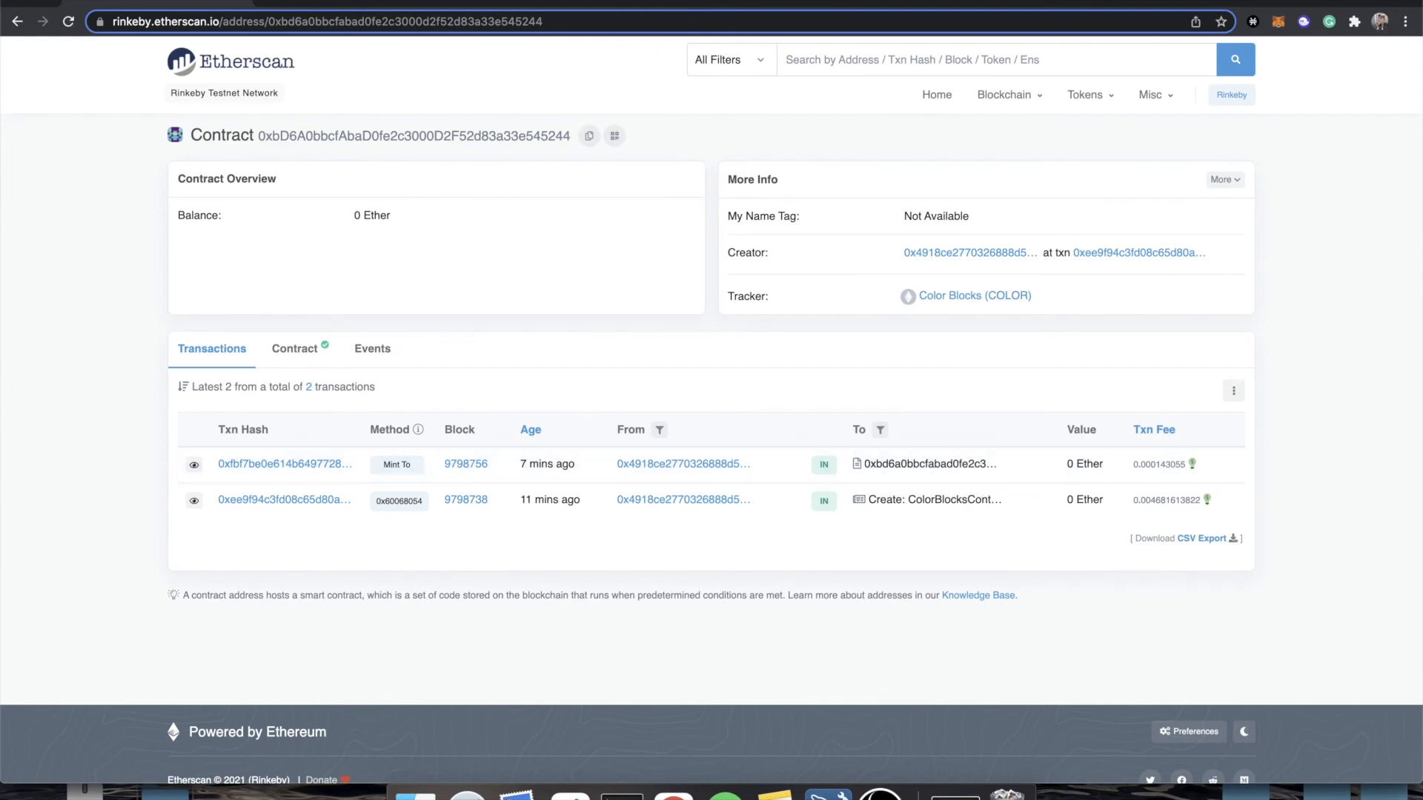
Open the OpenSea testnet site at testnets.opensea.io and decline the MetaMask wallet request.
{"action": "left_click", "coordinate": [274, 3]}
{"action": "type", "text": "testnets.opensea.io/asset/create"}
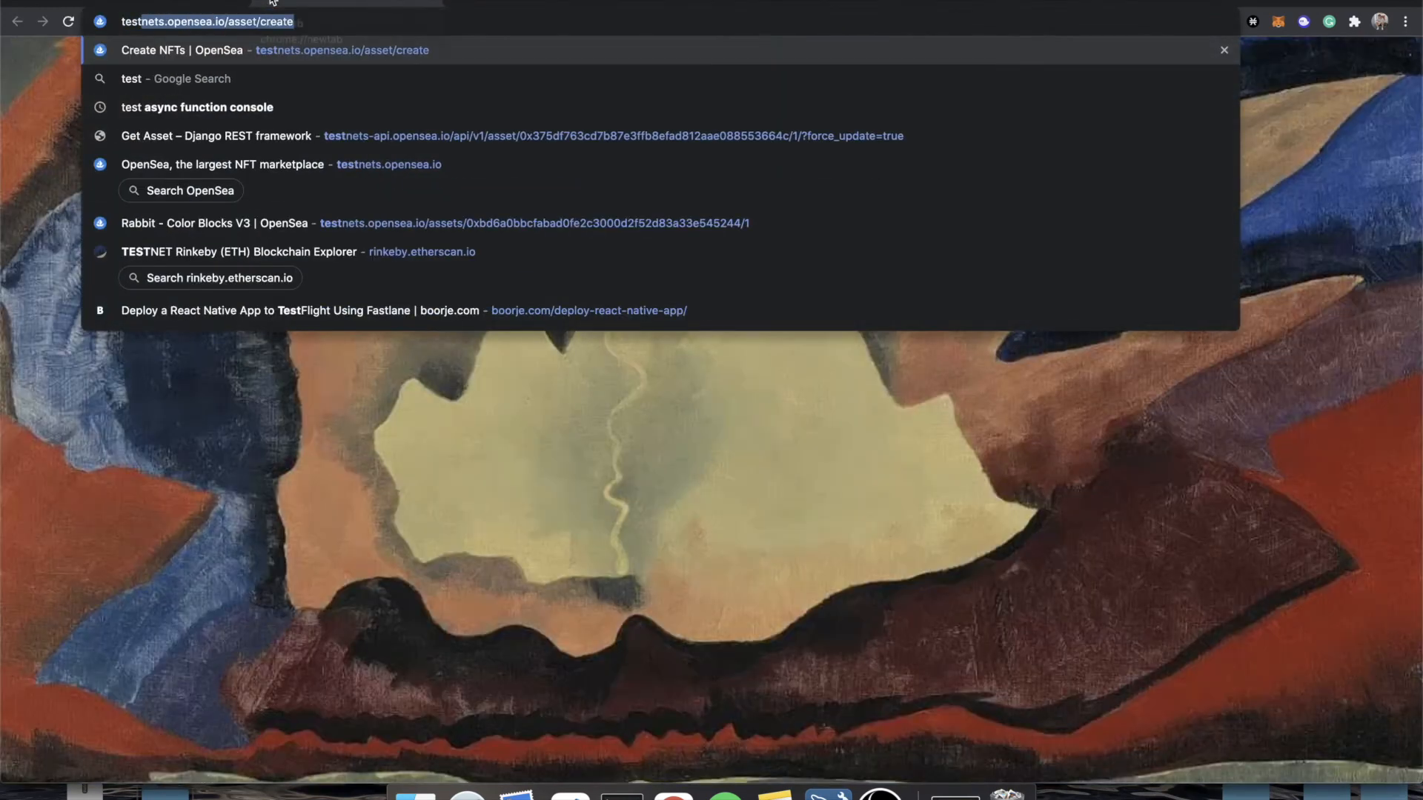
{"action": "key", "text": "Return"}
{"action": "left_click_drag", "start_coordinate": [219, 24], "coordinate": [314, 25]}
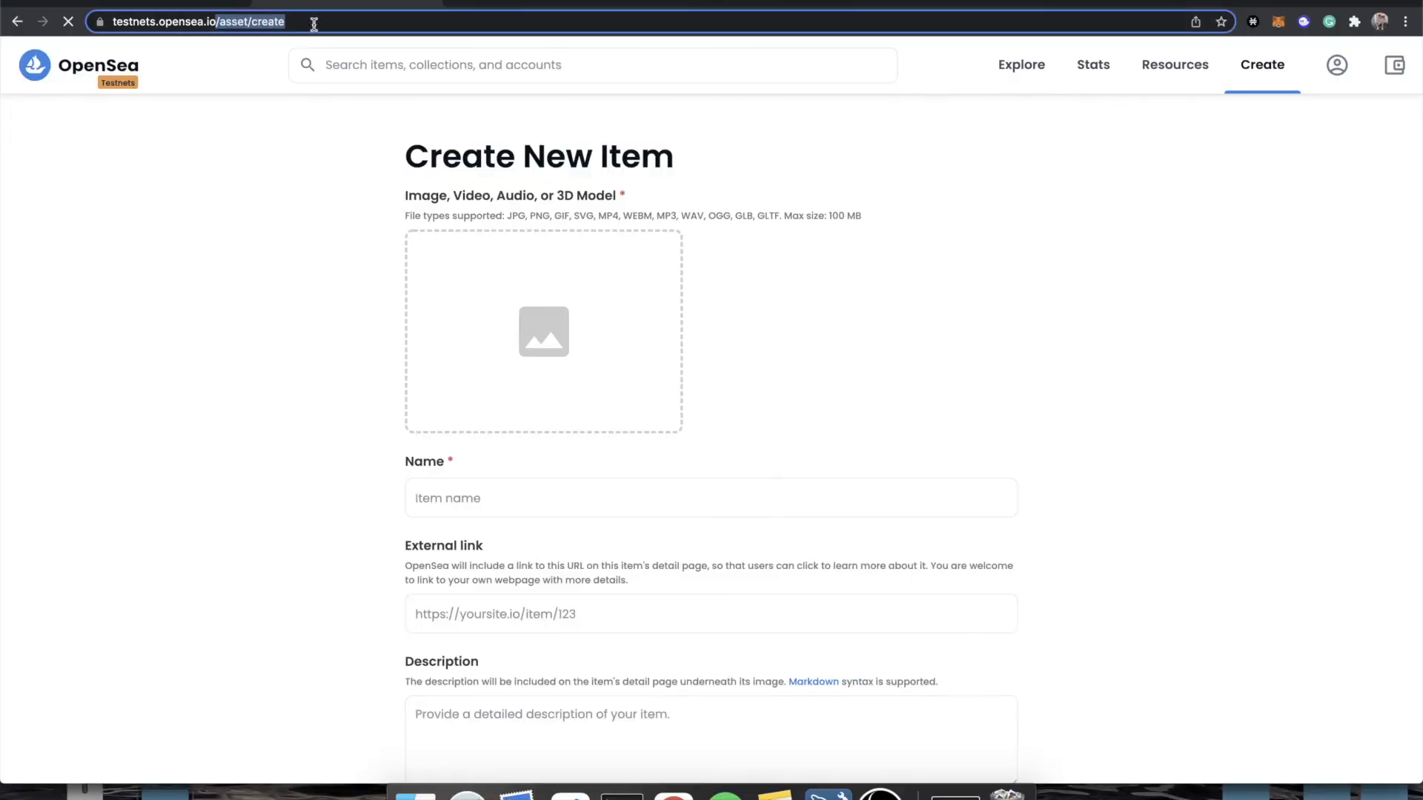
{"action": "key", "text": "BackSpace"}
{"action": "key", "text": "Return"}
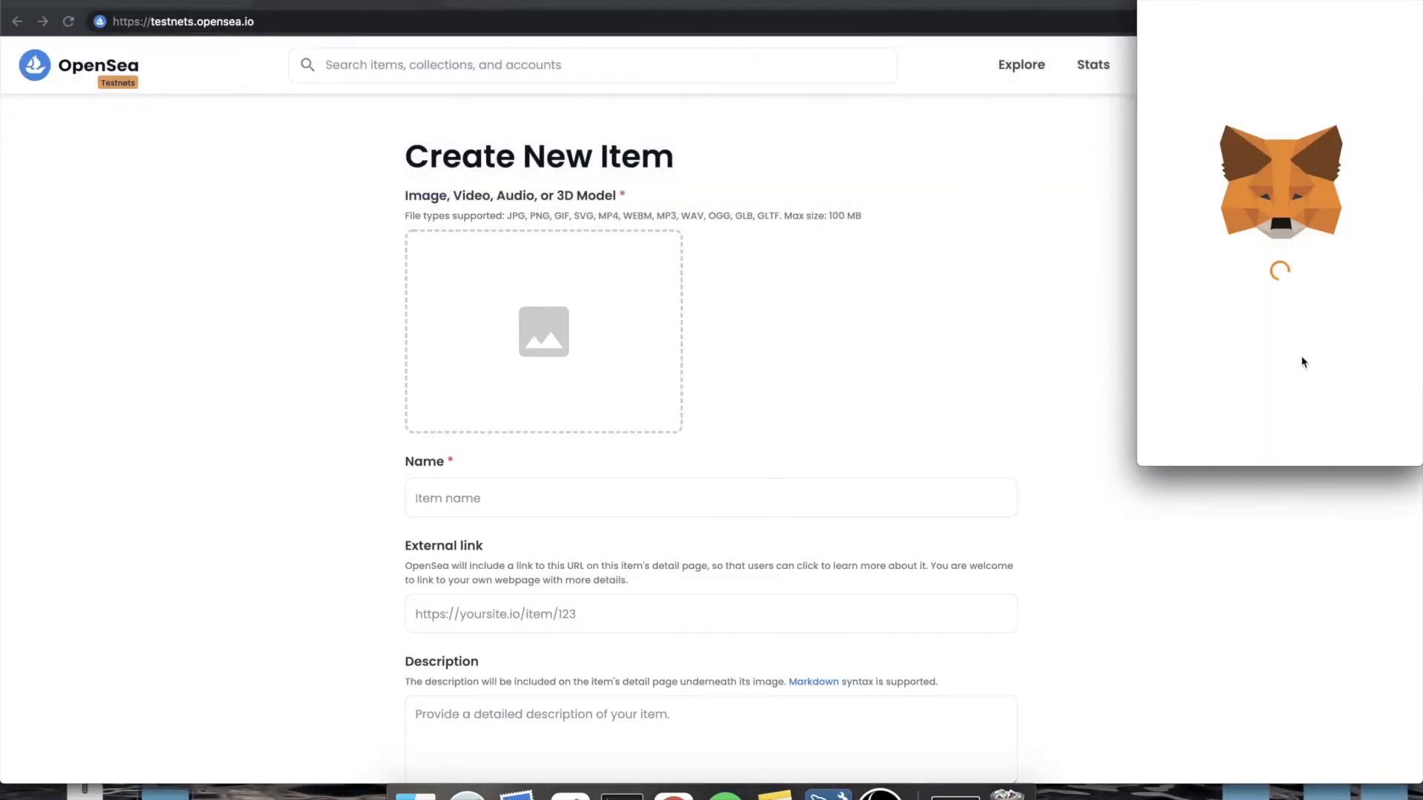
{"action": "left_click", "coordinate": [1245, 429]}
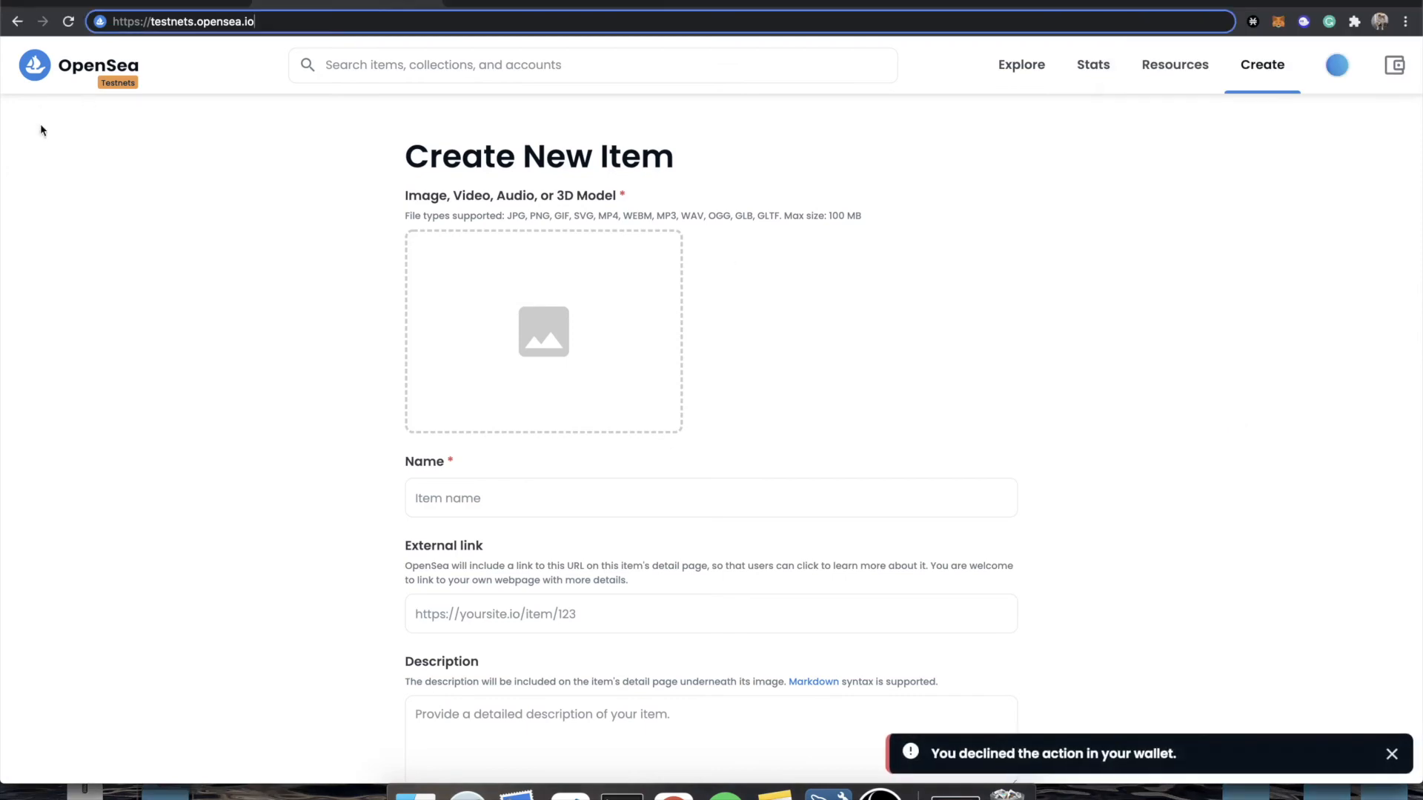
{"action": "left_click", "coordinate": [362, 21]}
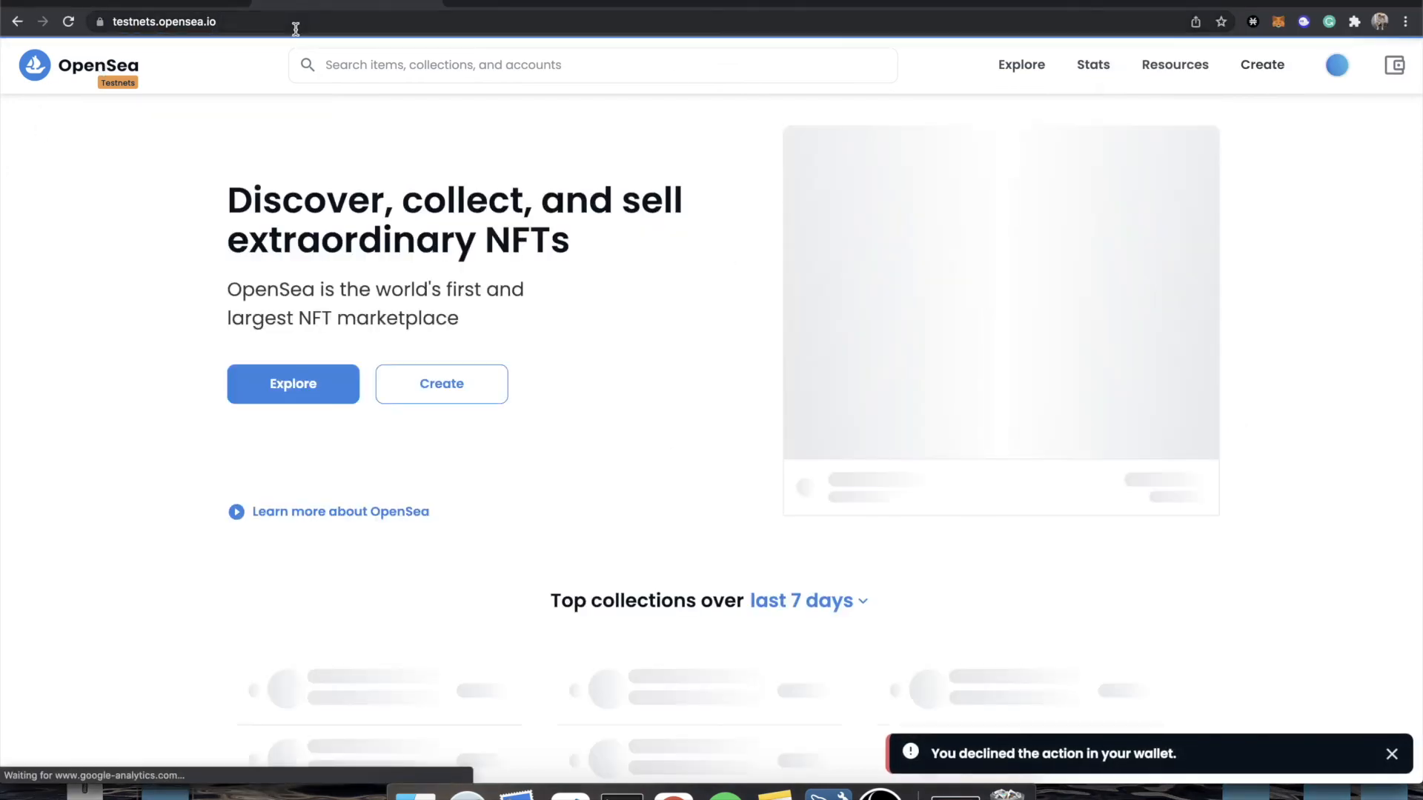
{"action": "type", "text": "/ge"}
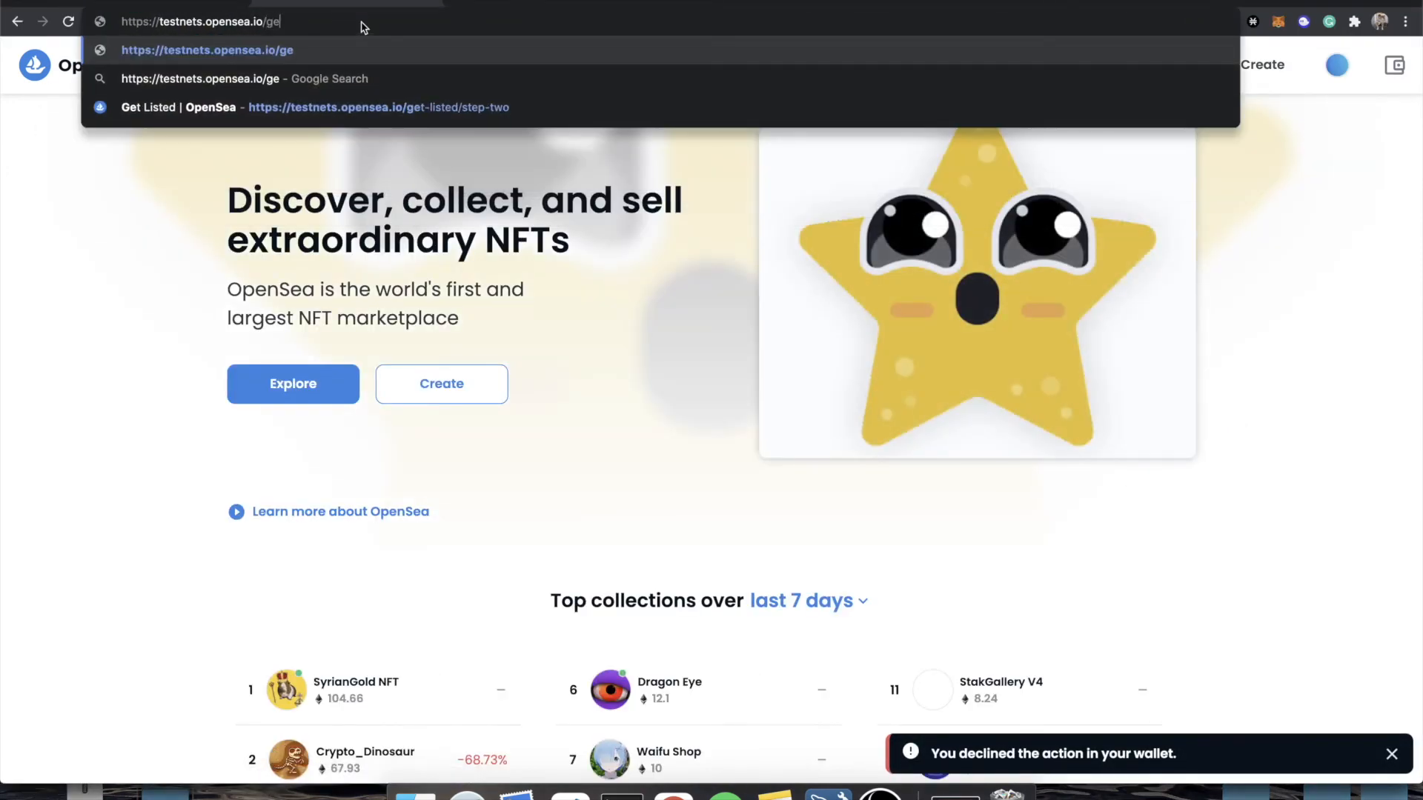
{"action": "type", "text": "t-listed"}
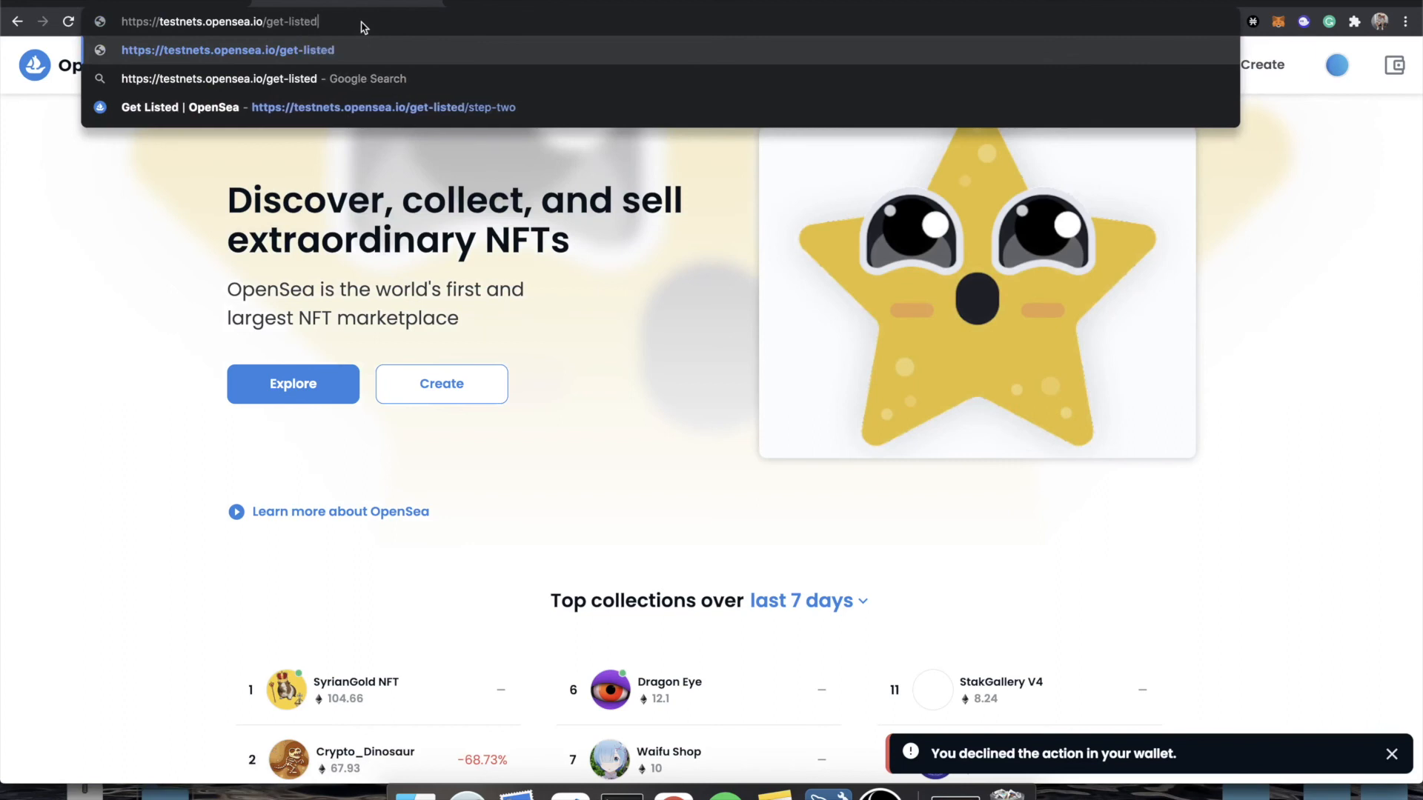
{"action": "key", "text": "Escape"}
{"action": "left_click", "coordinate": [1190, 80]}
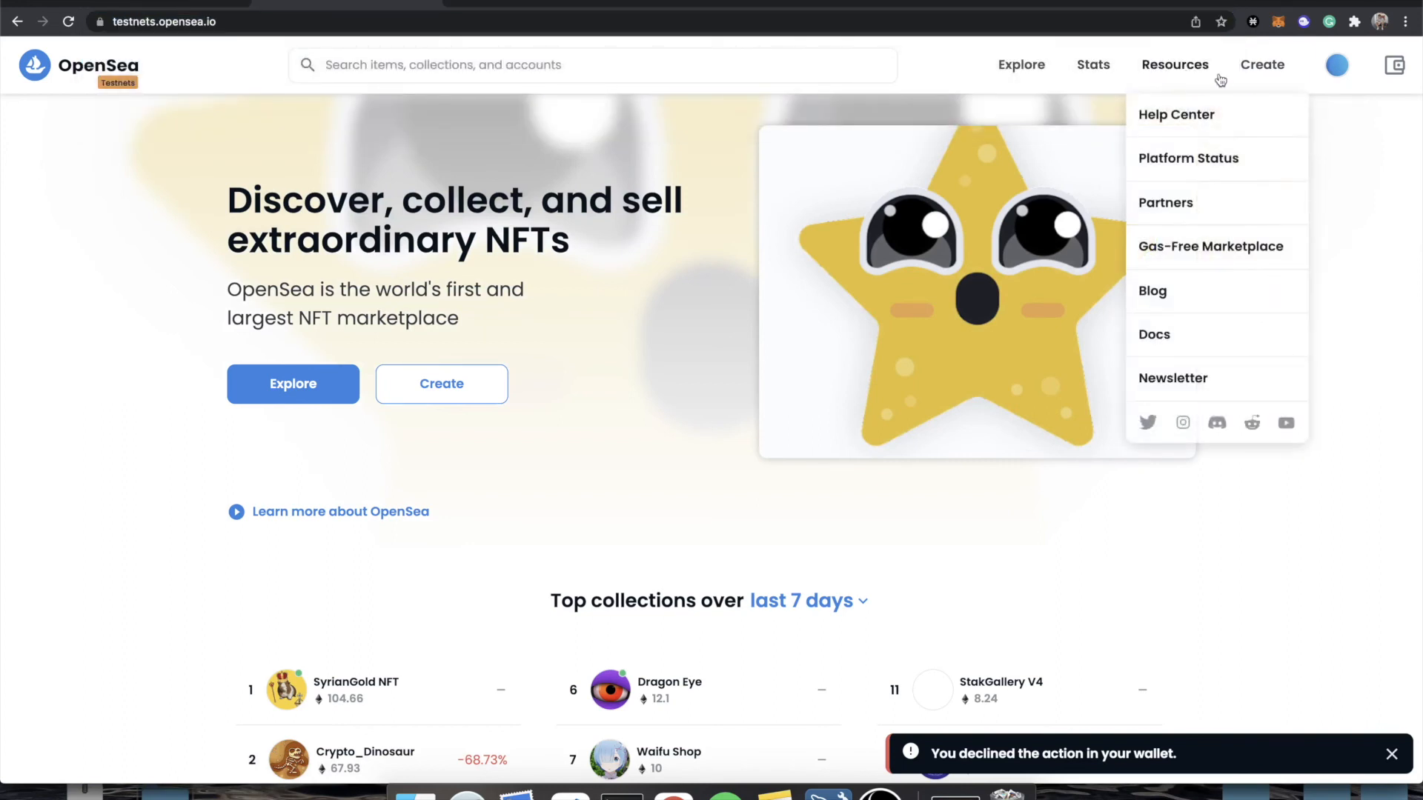
From My Collections, start importing an existing smart contract and choose the Live on a testnet phase.
{"action": "mouse_move", "coordinate": [1336, 65]}
{"action": "left_click", "coordinate": [1252, 131]}
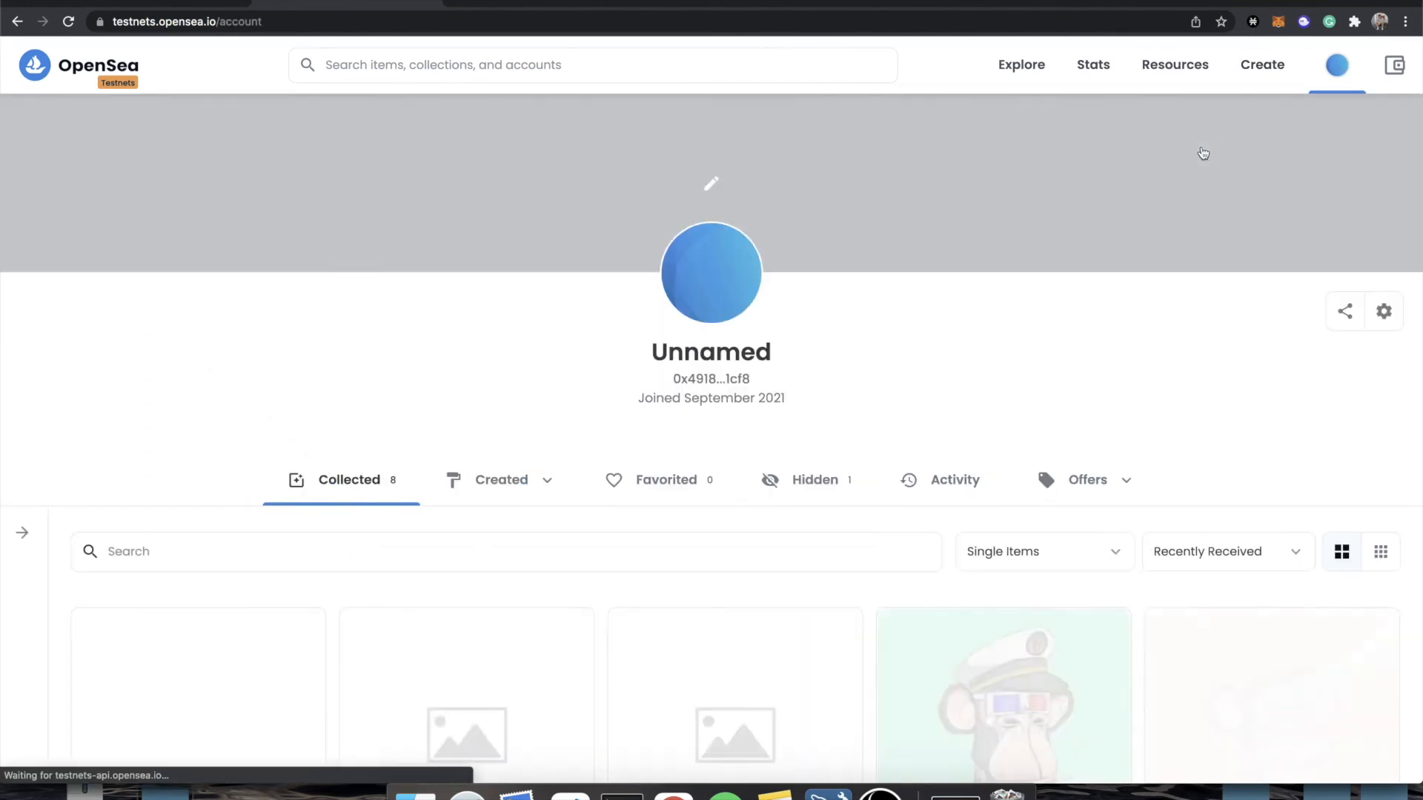
{"action": "left_click", "coordinate": [1258, 202]}
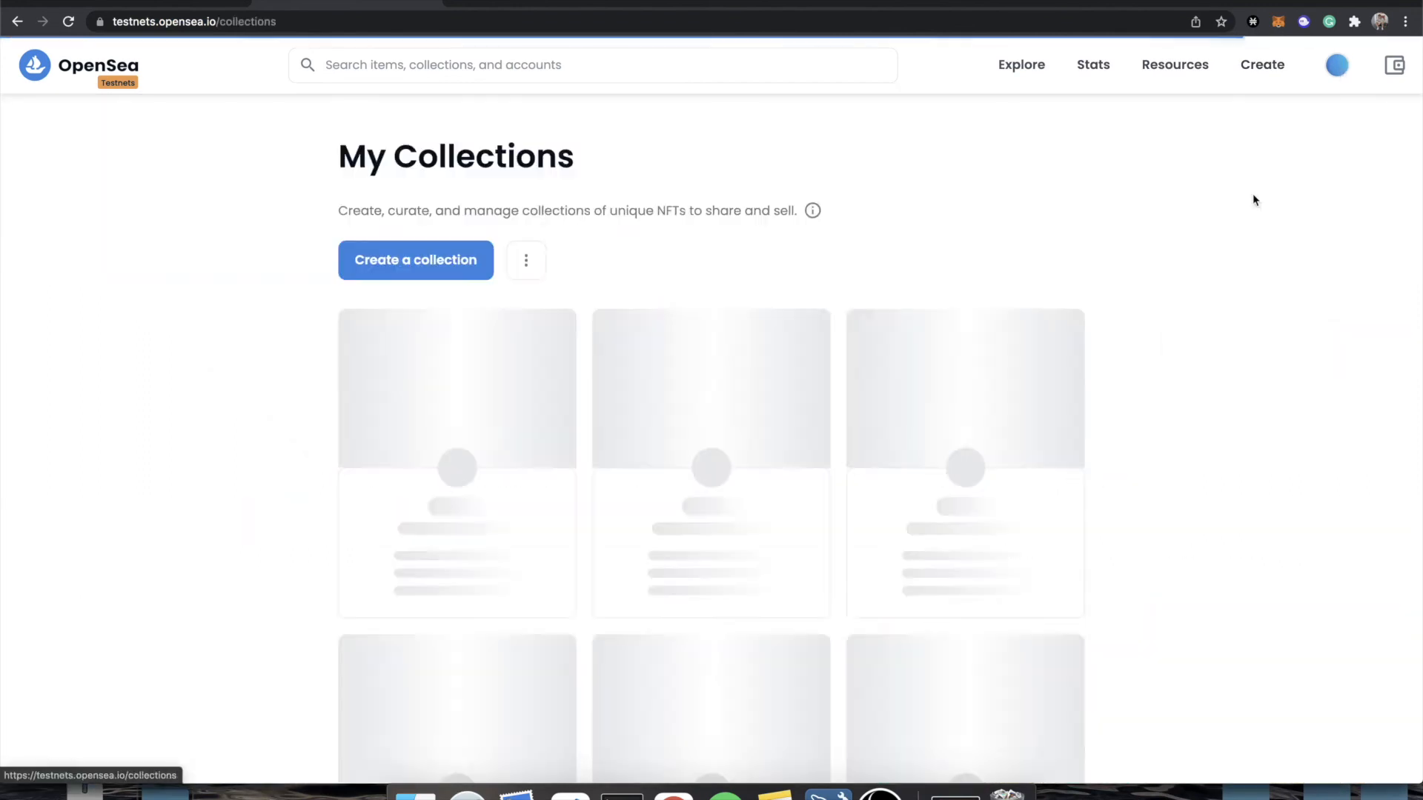
{"action": "left_click", "coordinate": [384, 263]}
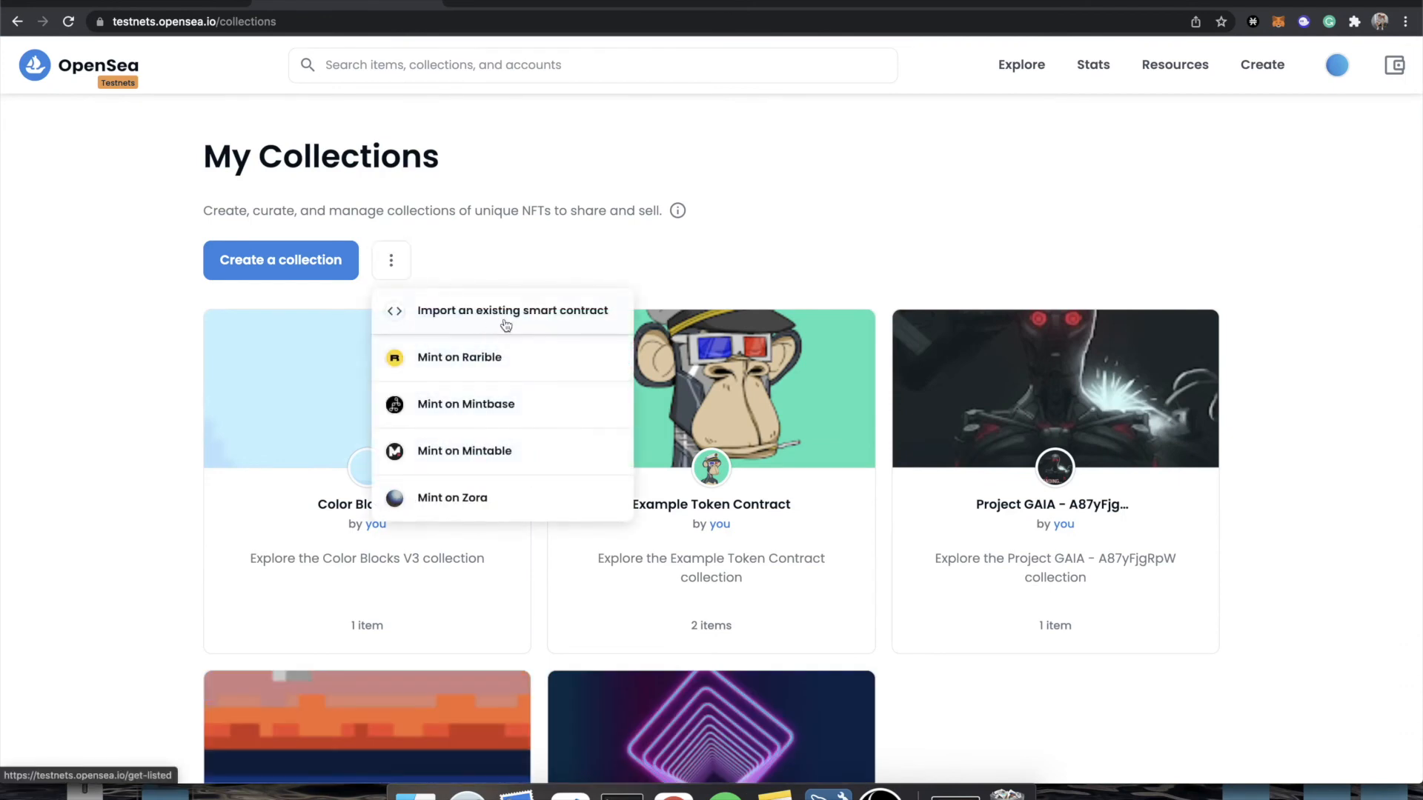
{"action": "left_click", "coordinate": [535, 328]}
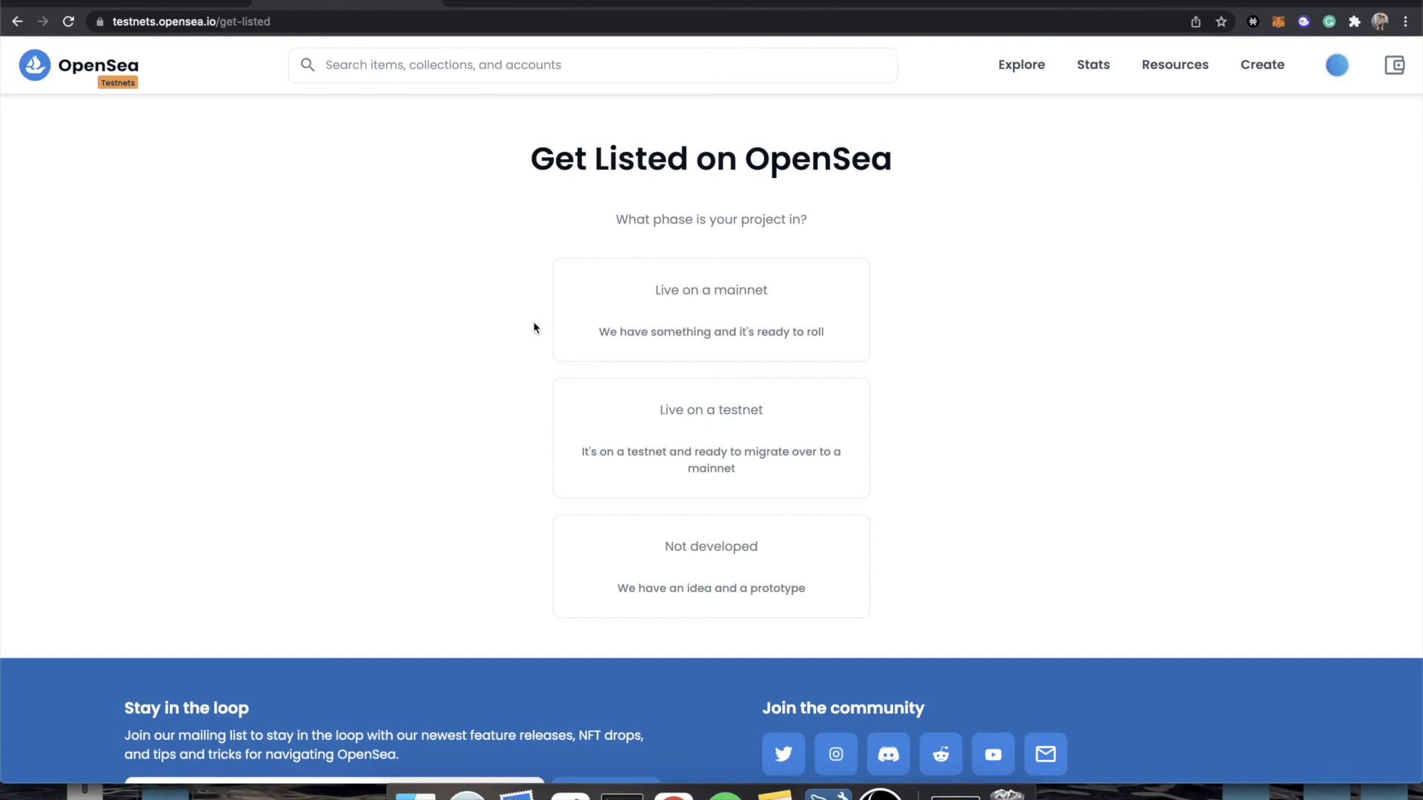
{"action": "left_click", "coordinate": [185, 3]}
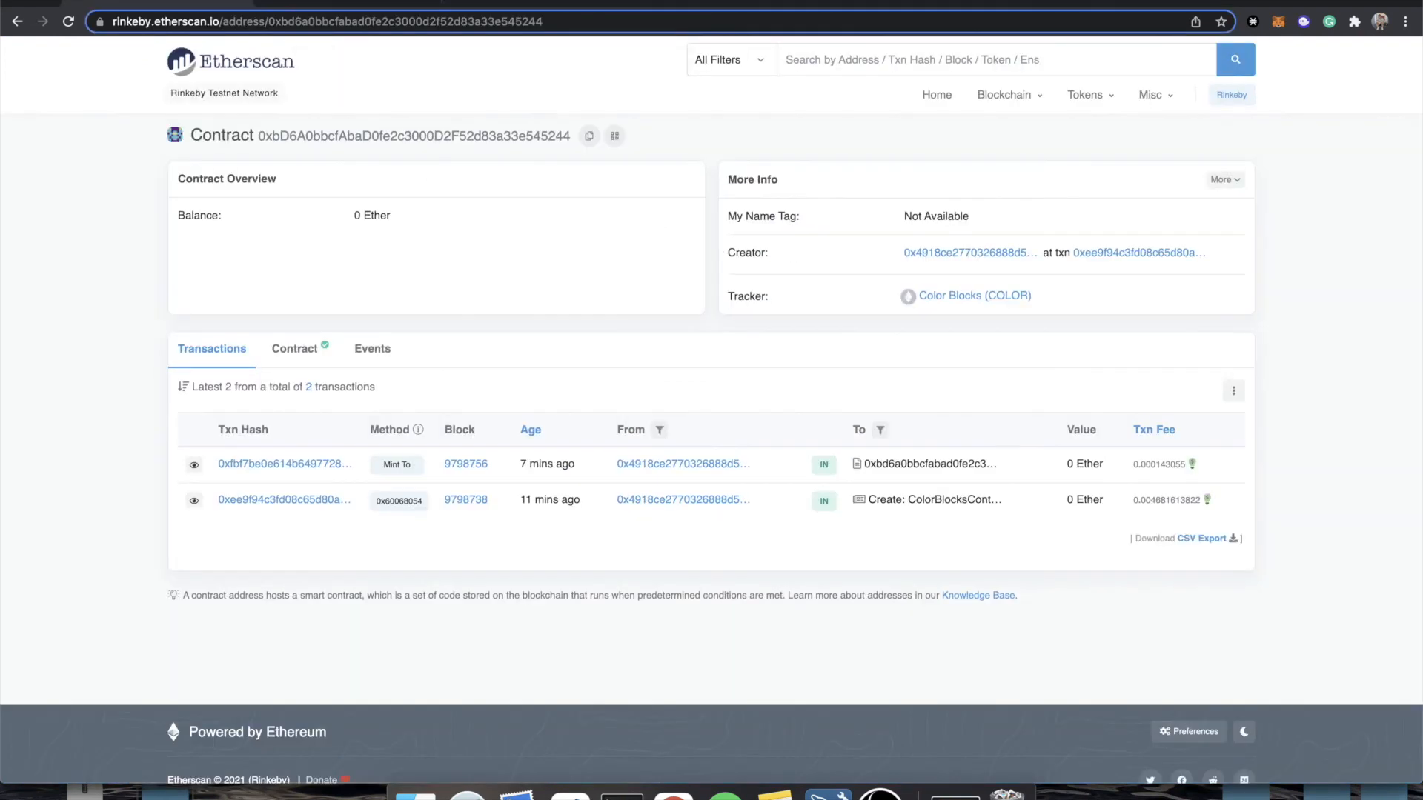
{"action": "left_click", "coordinate": [533, 3]}
{"action": "left_click", "coordinate": [730, 458]}
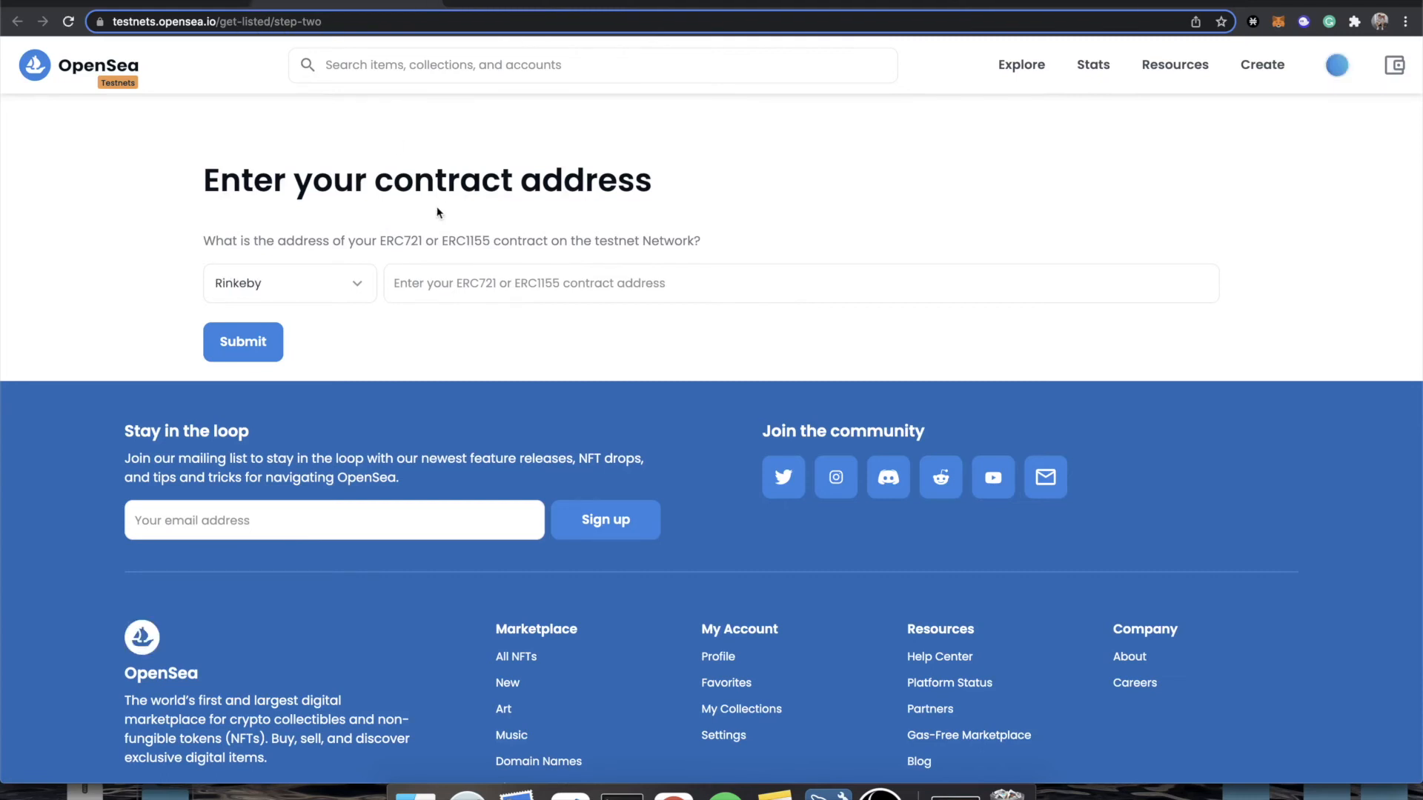
Copy the Color Blocks contract address from Etherscan and enter it as the Rinkeby contract address in OpenSea.
{"action": "left_click", "coordinate": [180, 6]}
{"action": "double_click", "coordinate": [332, 22]}
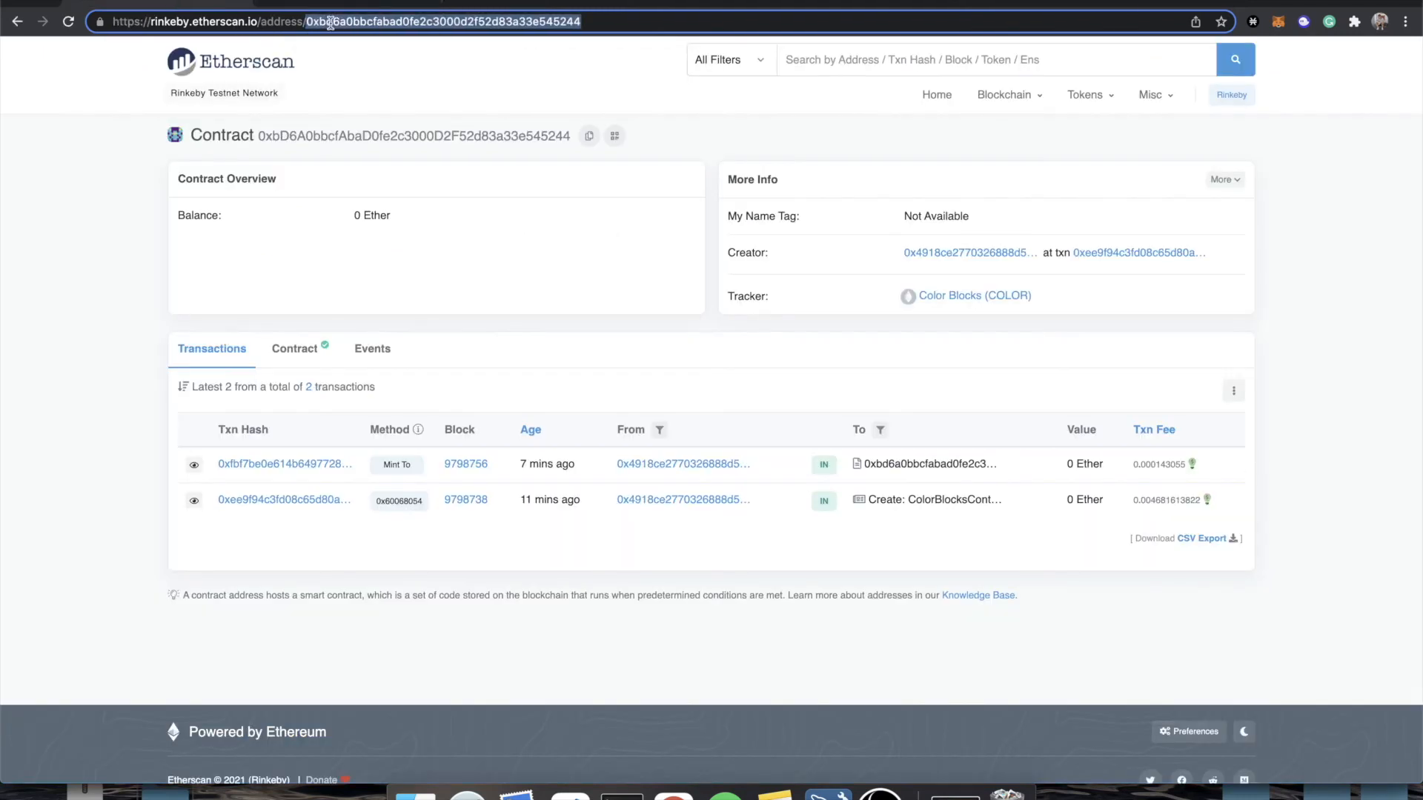
{"action": "left_click", "coordinate": [363, 8]}
{"action": "left_click", "coordinate": [433, 286]}
{"action": "type", "text": "0xbd6a0bbcfabad0fe2c3000d2f52d83a33e545244"}
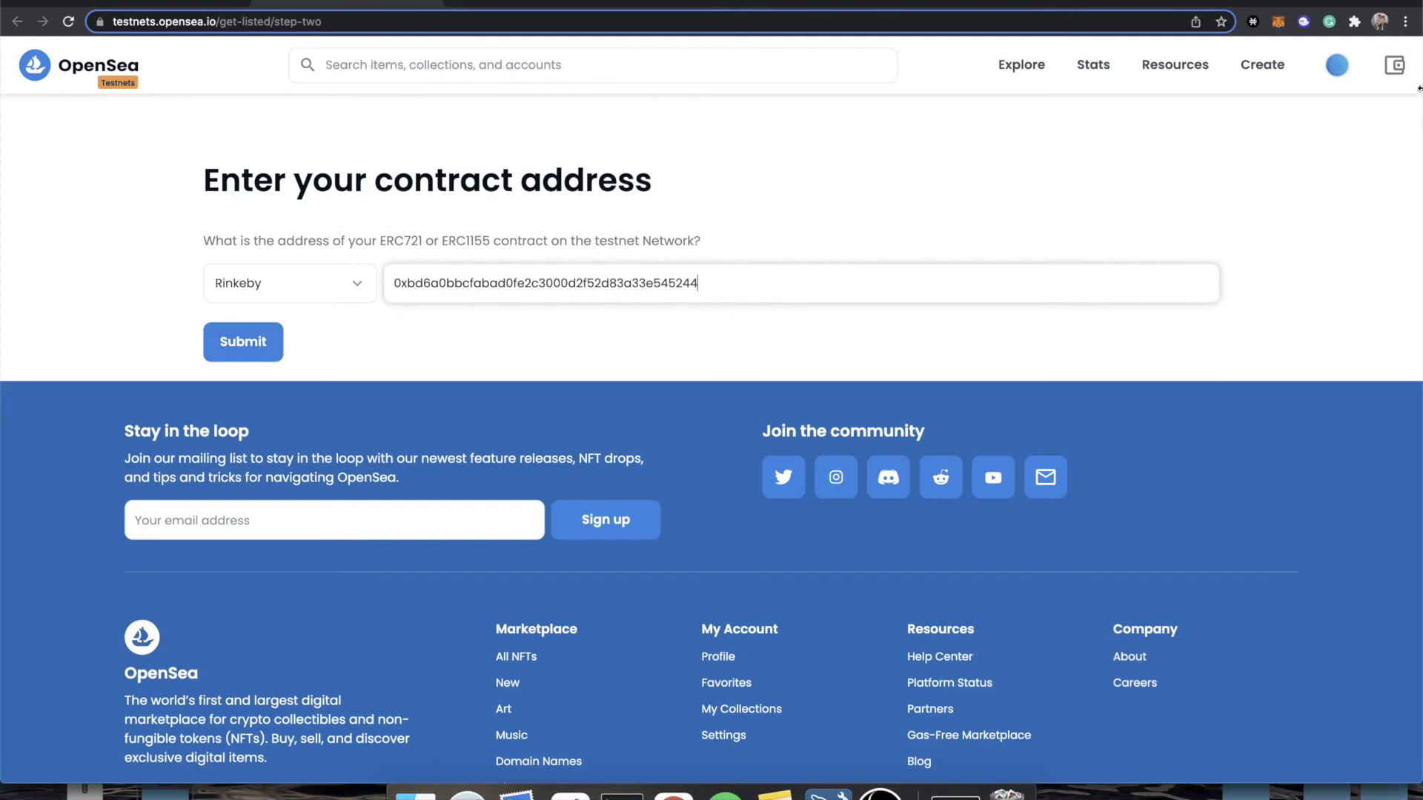
Open the account profile and view the Rabbit item of Color Blocks V3 among the collected items.
{"action": "mouse_move", "coordinate": [1319, 73]}
{"action": "left_click", "coordinate": [1271, 113]}
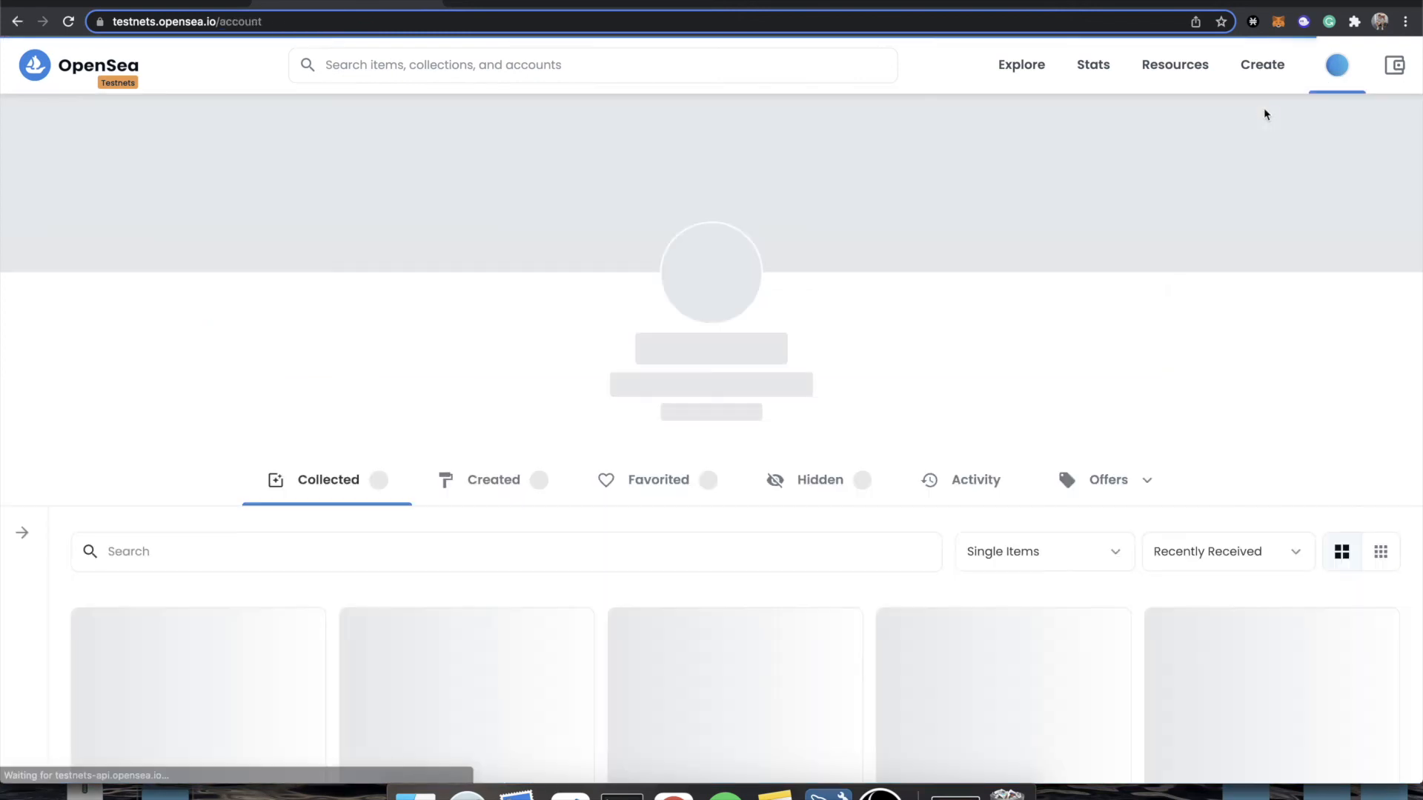
{"action": "scroll", "coordinate": [575, 340], "scroll_direction": "down", "scroll_amount": 3}
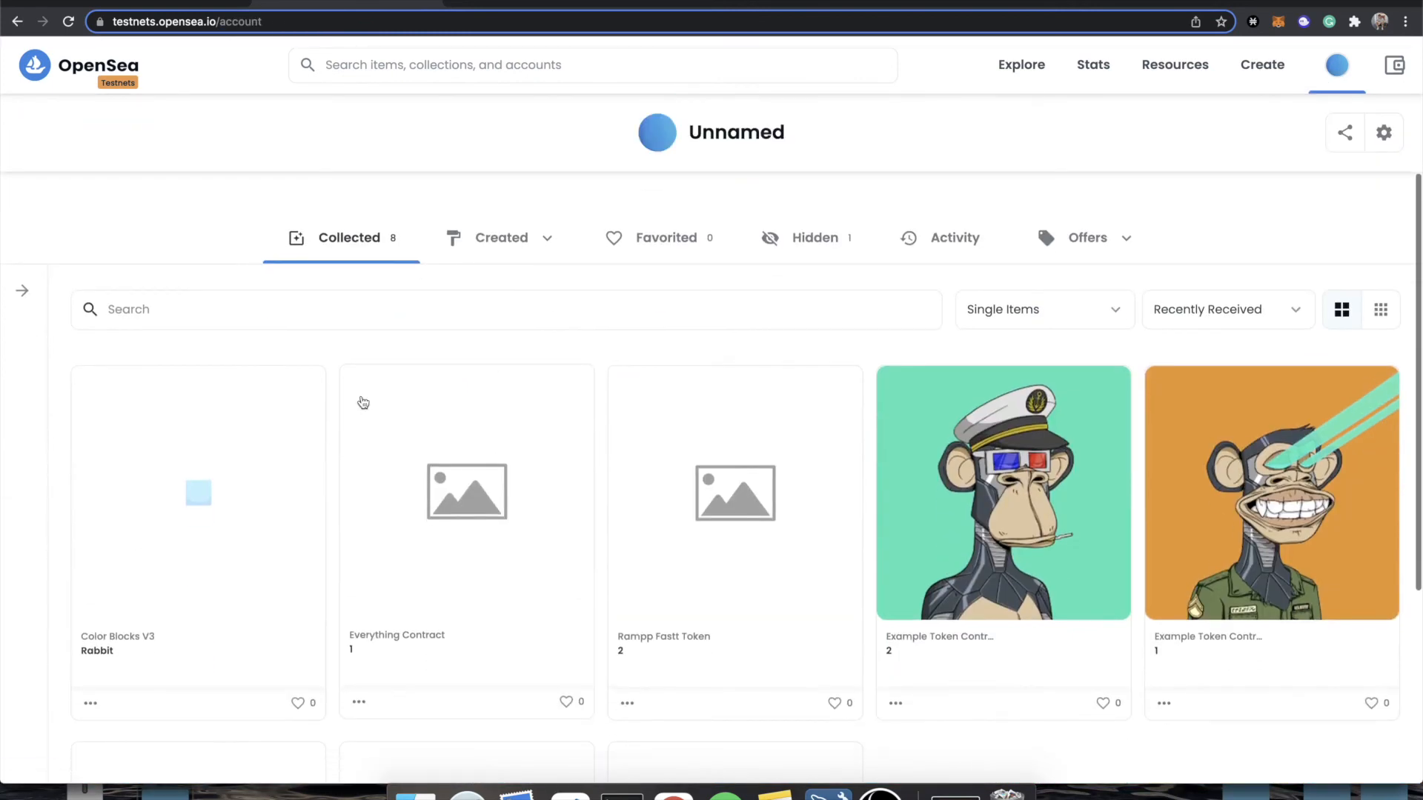
{"action": "left_click", "coordinate": [121, 479]}
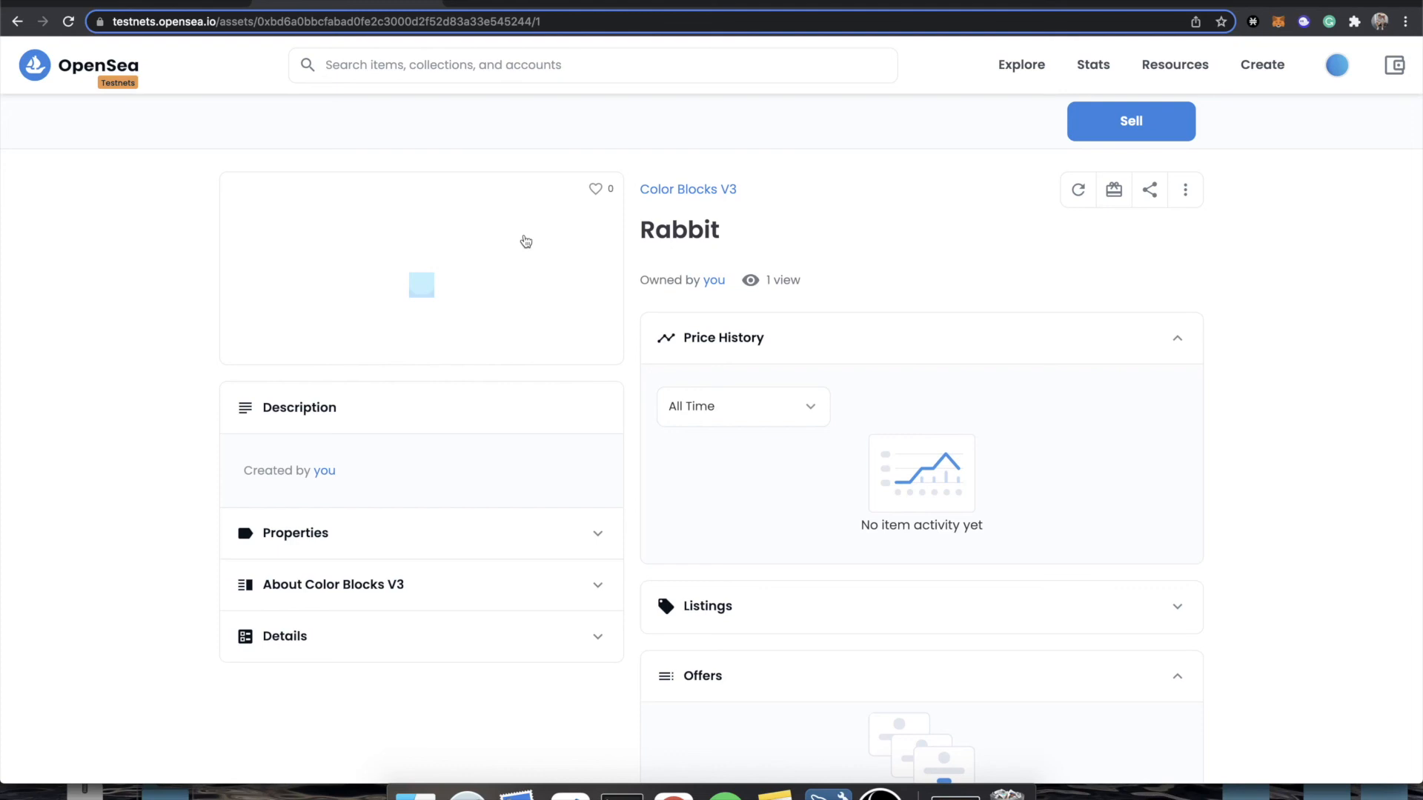
Look through the Color Blocks V3 collection page and reopen its Rabbit item.
{"action": "left_click", "coordinate": [689, 194]}
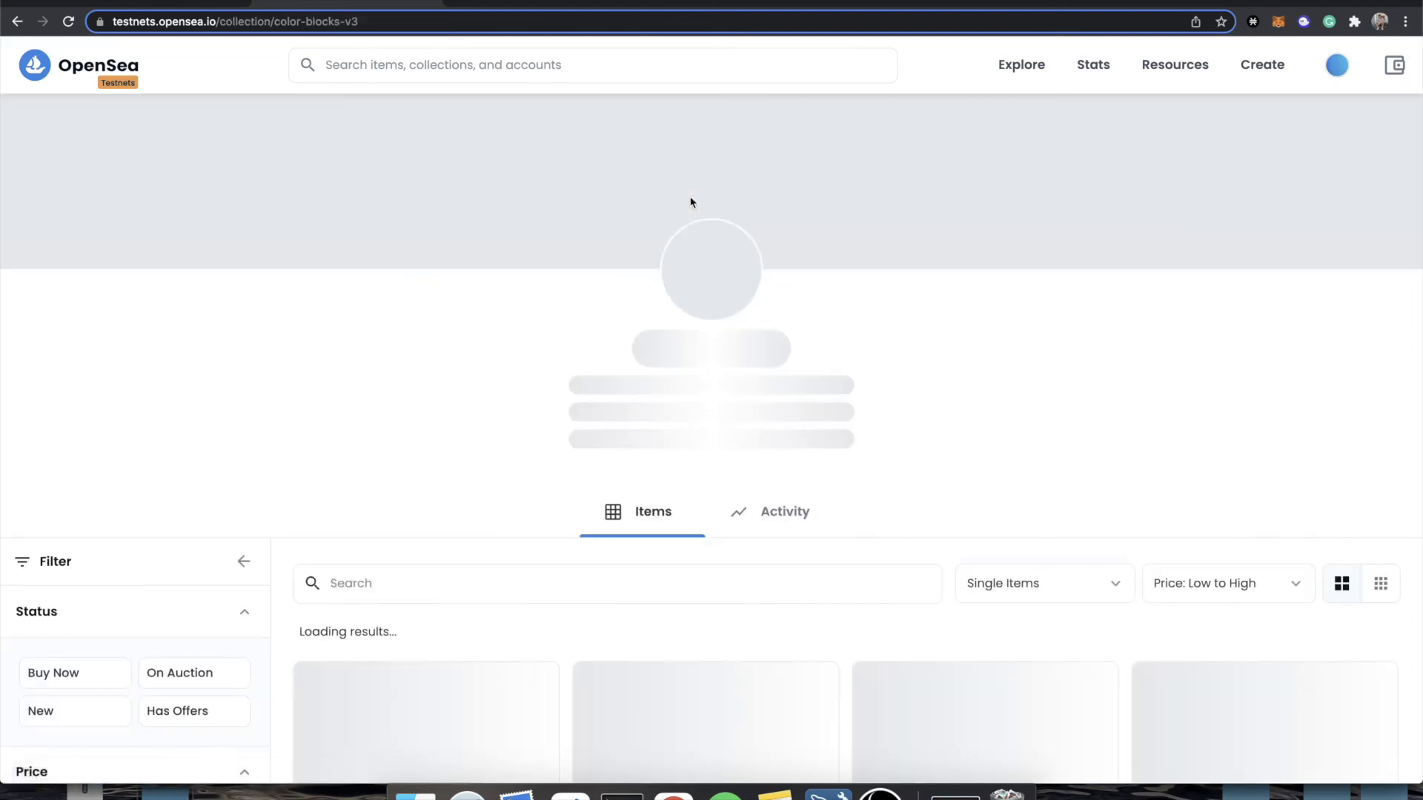
{"action": "scroll", "coordinate": [635, 409], "scroll_direction": "down", "scroll_amount": 3}
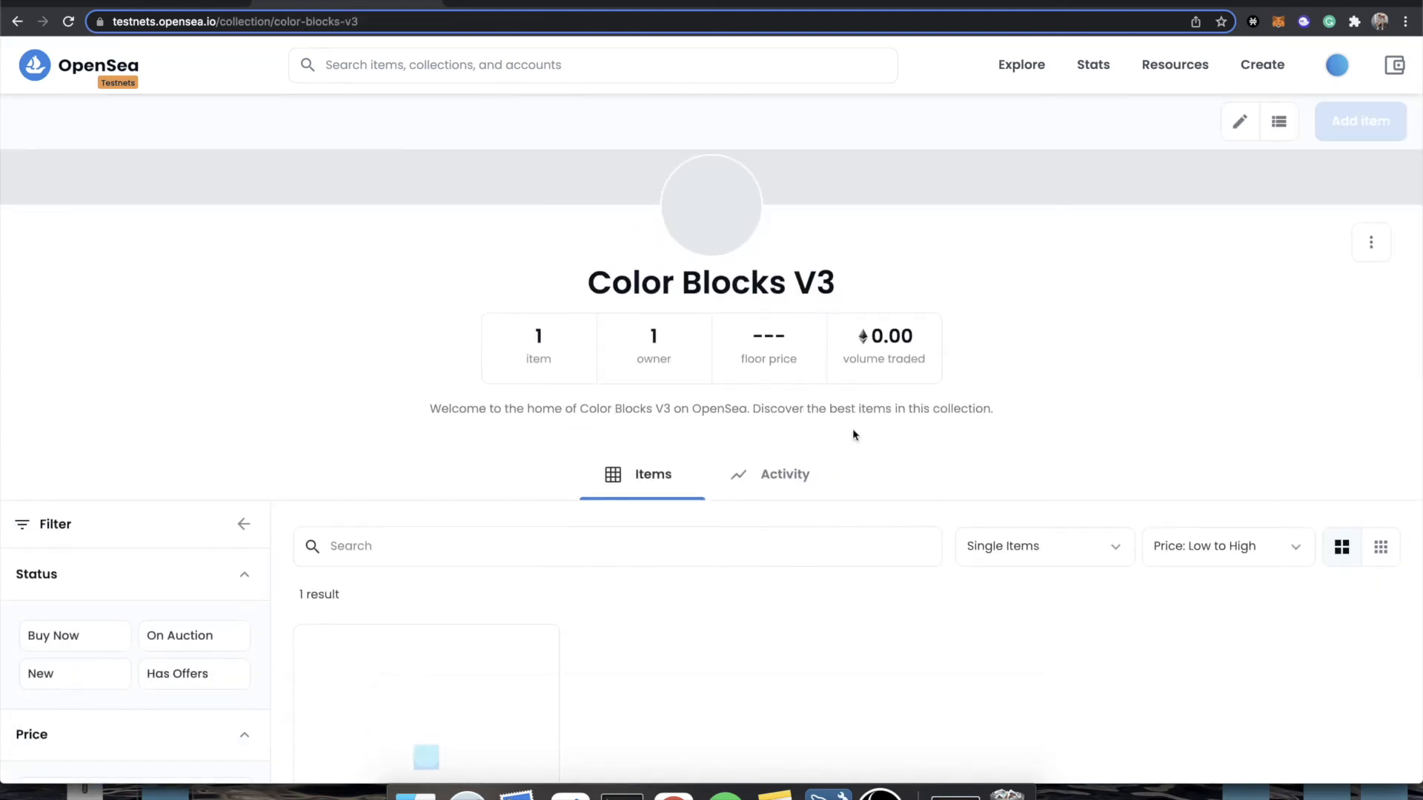
{"action": "scroll", "coordinate": [678, 423], "scroll_direction": "down", "scroll_amount": 5}
{"action": "scroll", "coordinate": [601, 457], "scroll_direction": "up", "scroll_amount": 4}
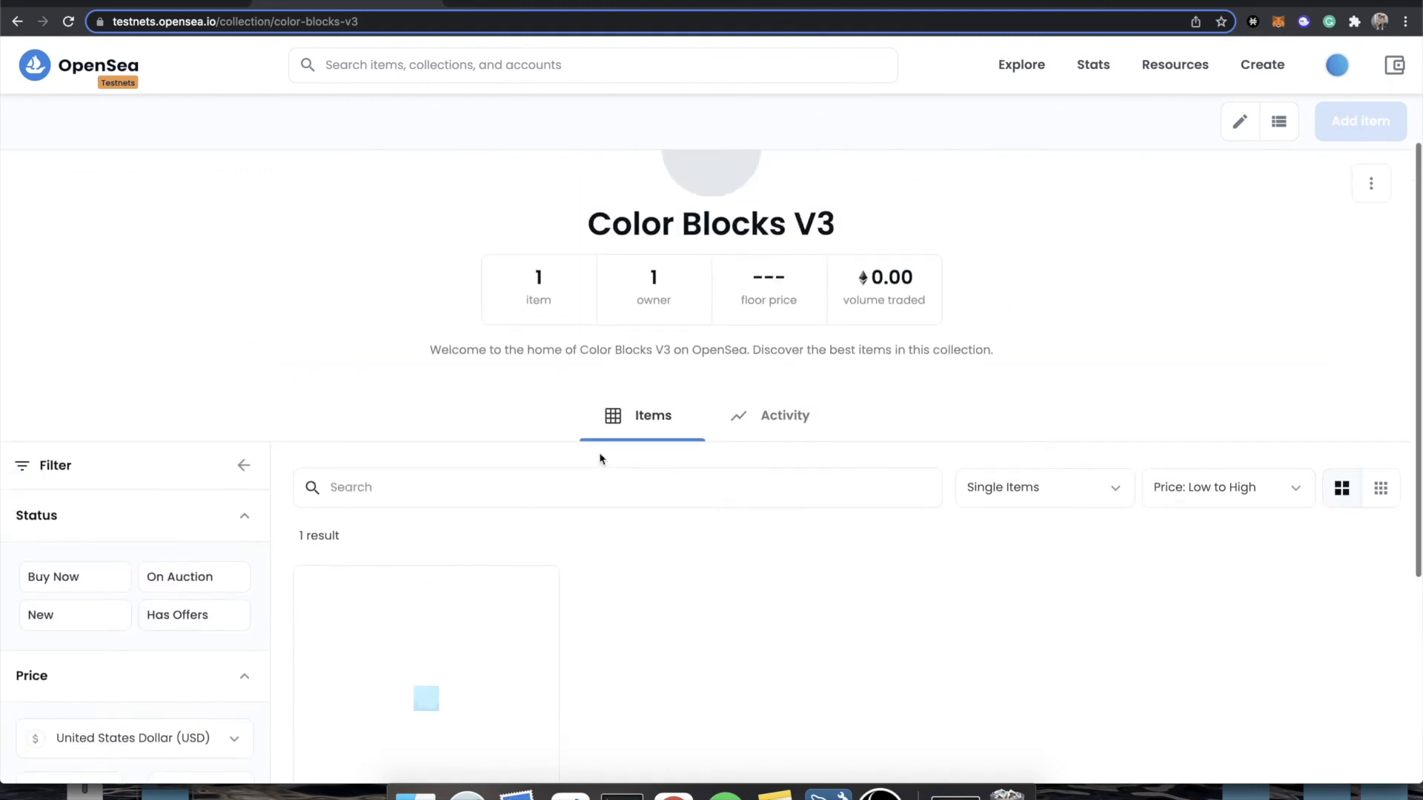
{"action": "scroll", "coordinate": [473, 658], "scroll_direction": "down", "scroll_amount": 3}
{"action": "left_click", "coordinate": [494, 497]}
View the Rabbit item's image enlarged, close it, and check the item's name.
{"action": "left_click", "coordinate": [423, 288]}
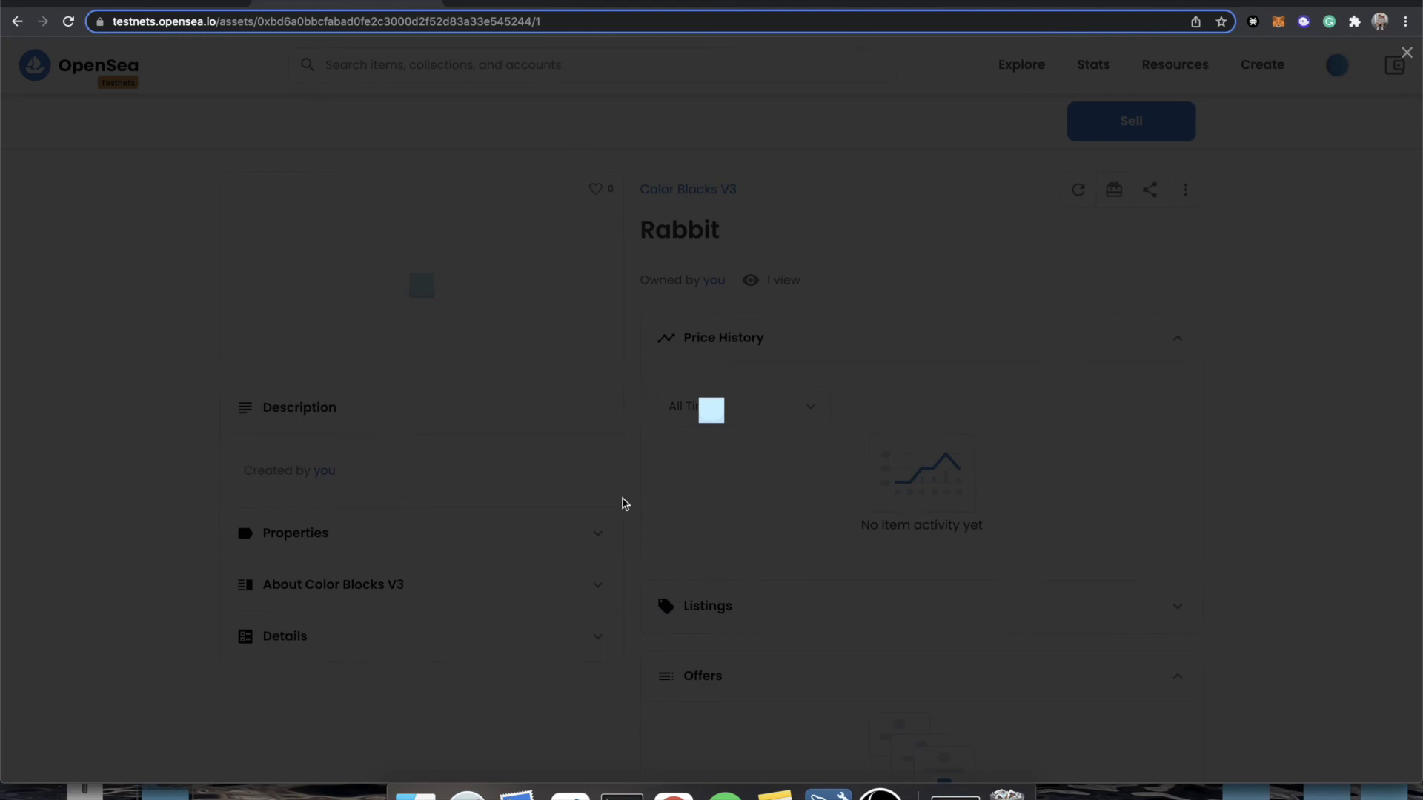
{"action": "left_click", "coordinate": [510, 522]}
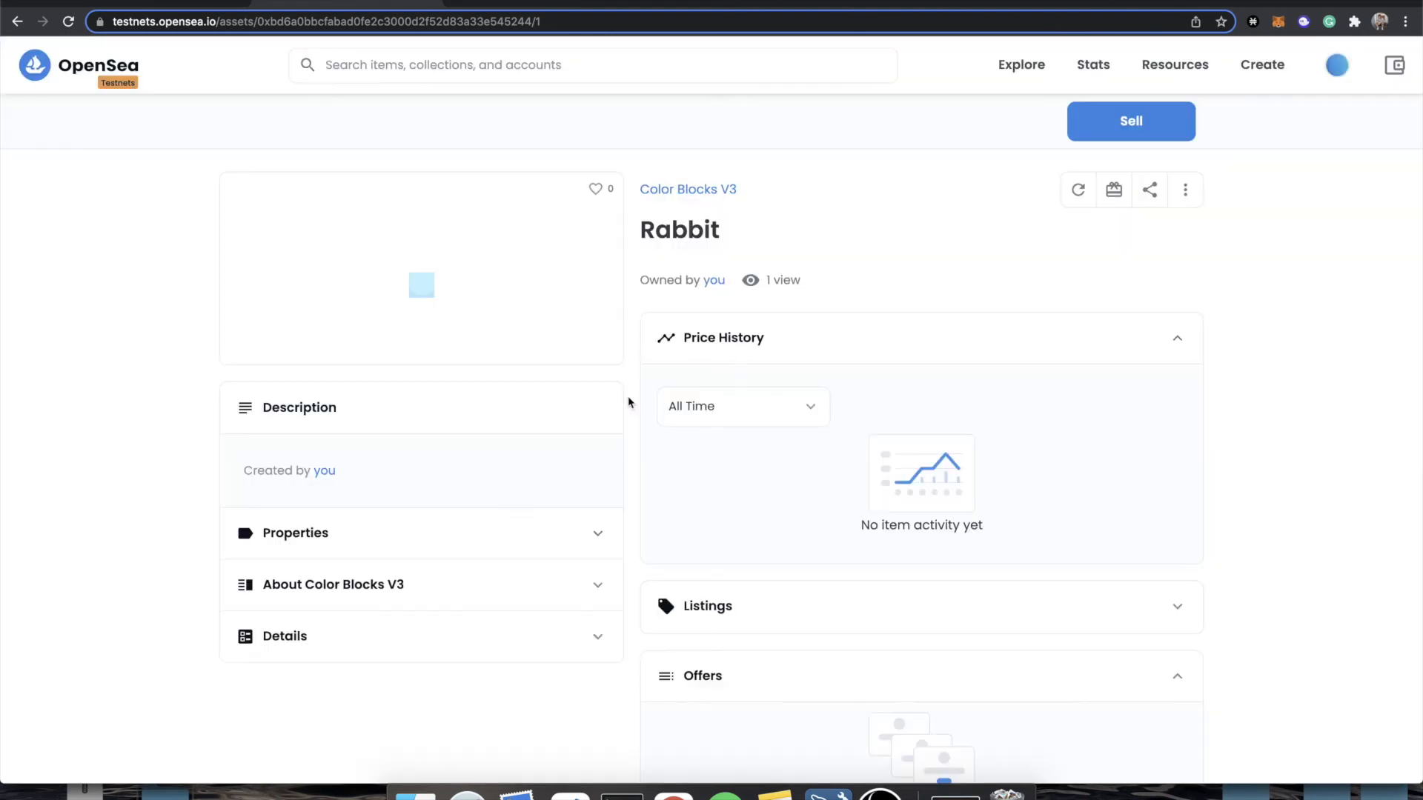
{"action": "double_click", "coordinate": [688, 232]}
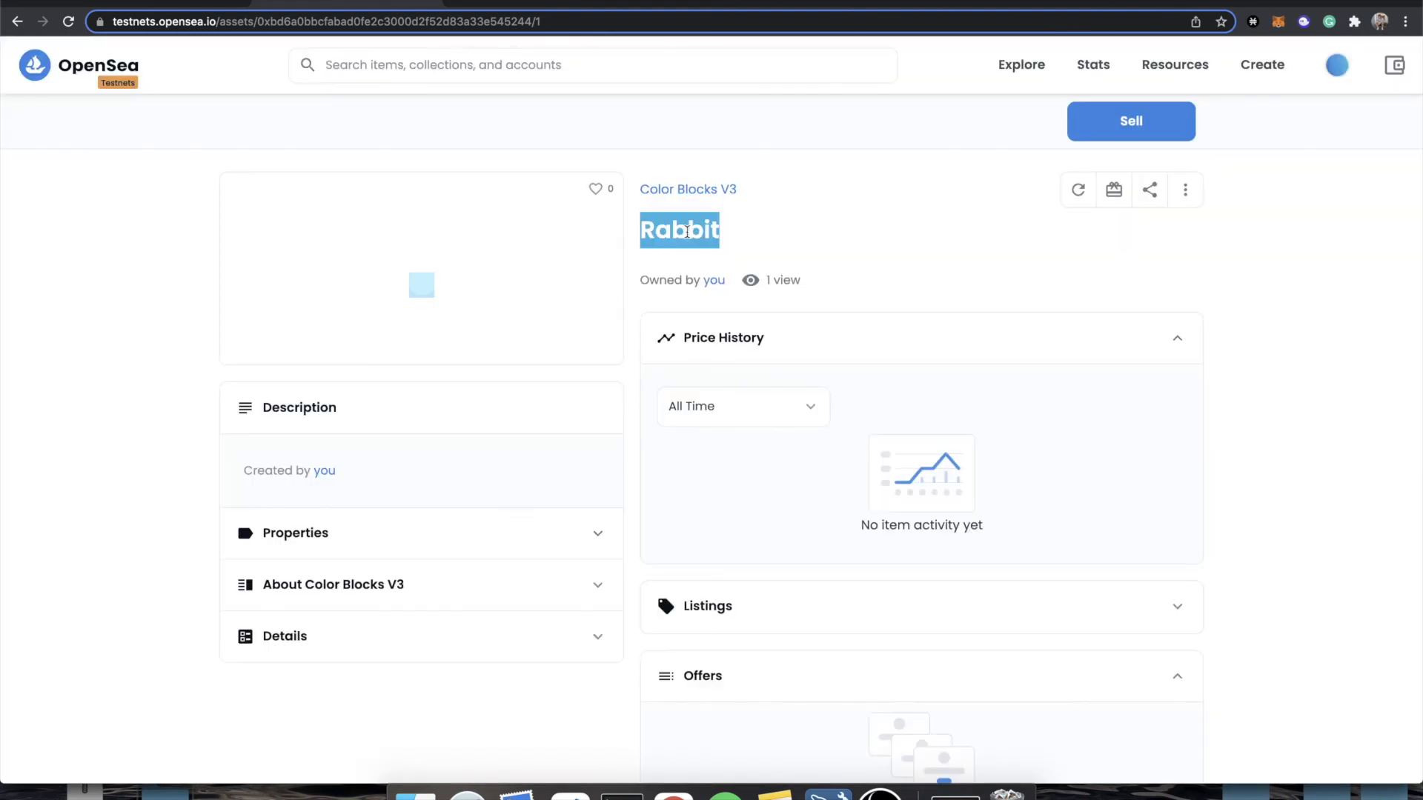
{"action": "left_click", "coordinate": [769, 241]}
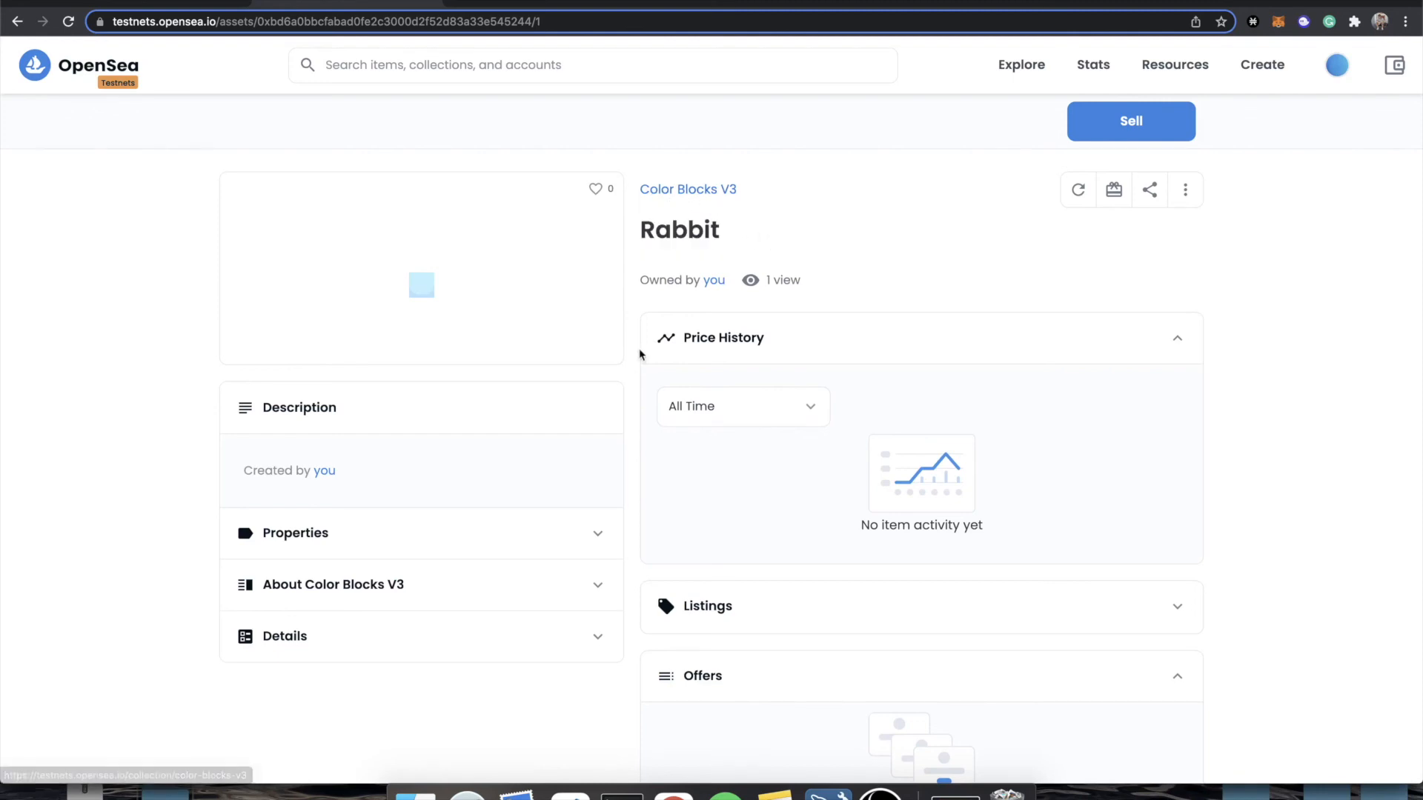
Examine the Rabbit item's contract address, token ID, token standard and blockchain details, and collapse them again.
{"action": "left_click", "coordinate": [387, 635]}
{"action": "scroll", "coordinate": [387, 634], "scroll_direction": "down", "scroll_amount": 3}
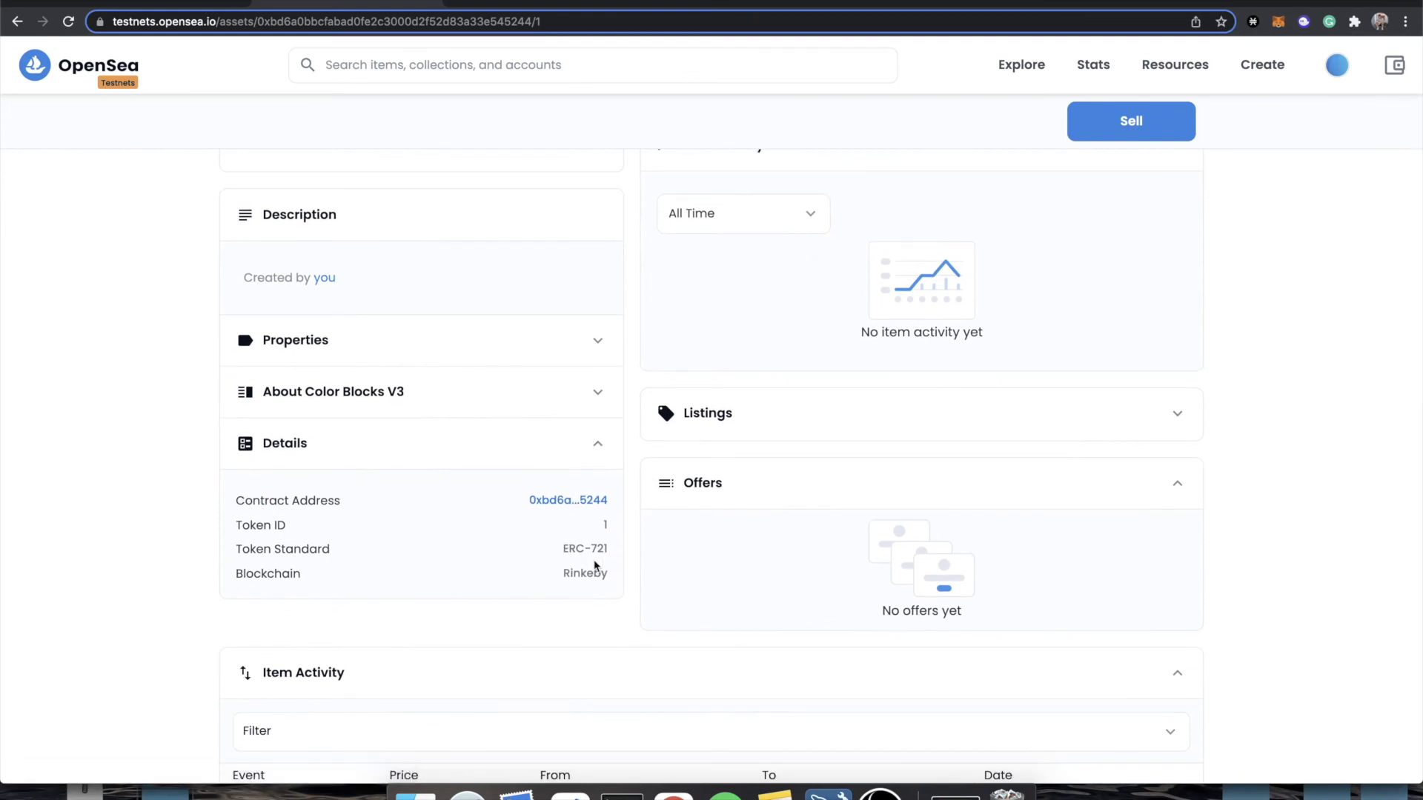
{"action": "left_click", "coordinate": [495, 451]}
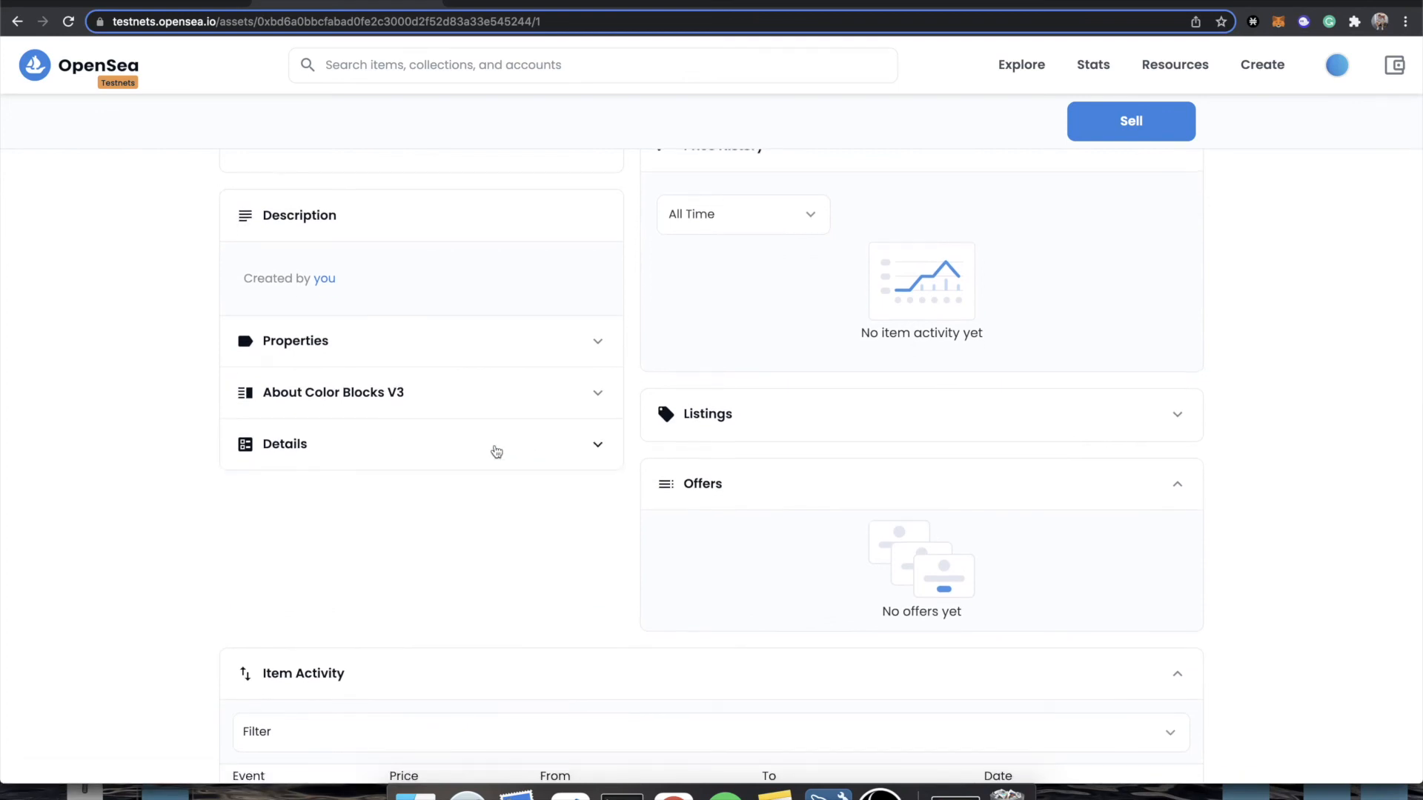
{"action": "scroll", "coordinate": [495, 452], "scroll_direction": "up", "scroll_amount": 3}
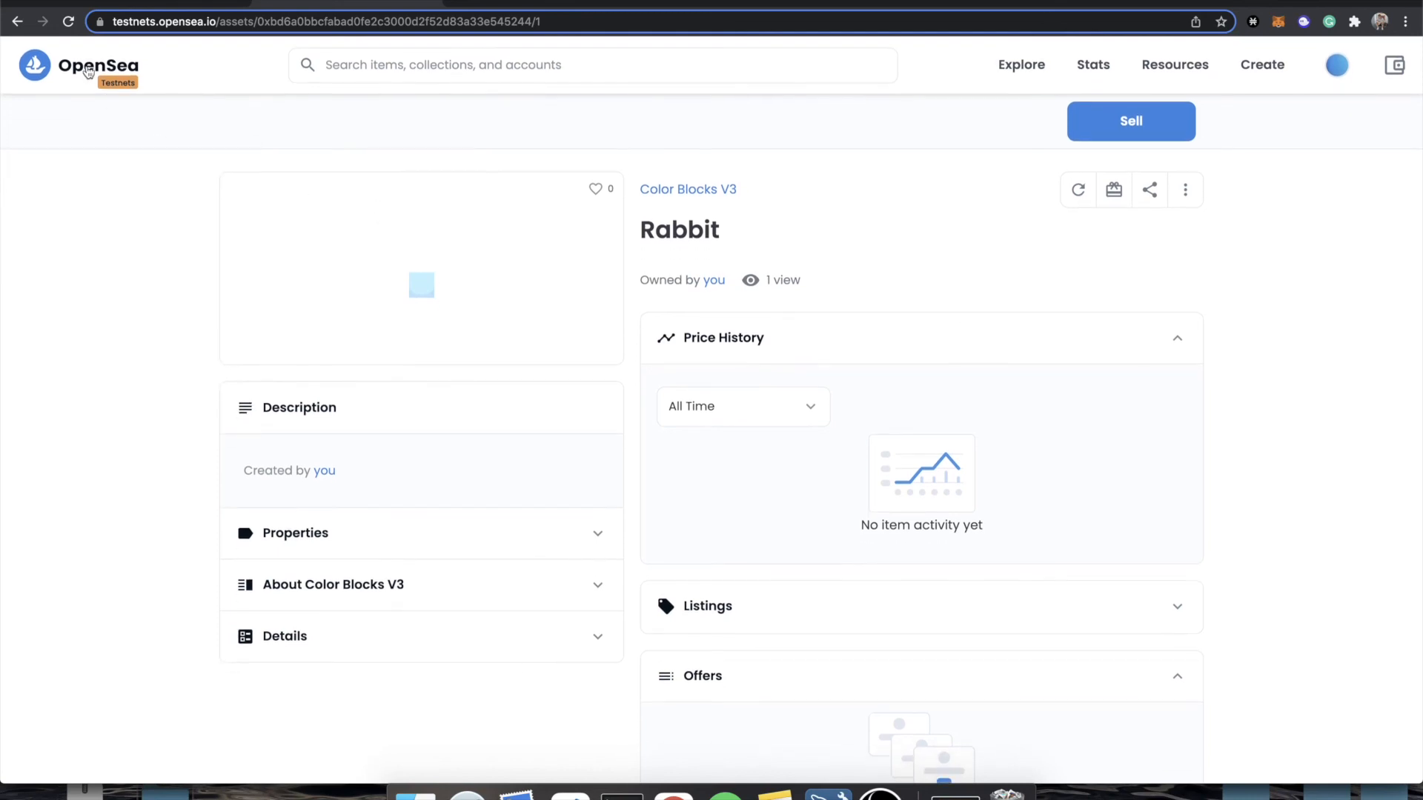
Go to the OpenSea home page and return to the NFT project list in Rampp.
{"action": "left_click", "coordinate": [87, 70]}
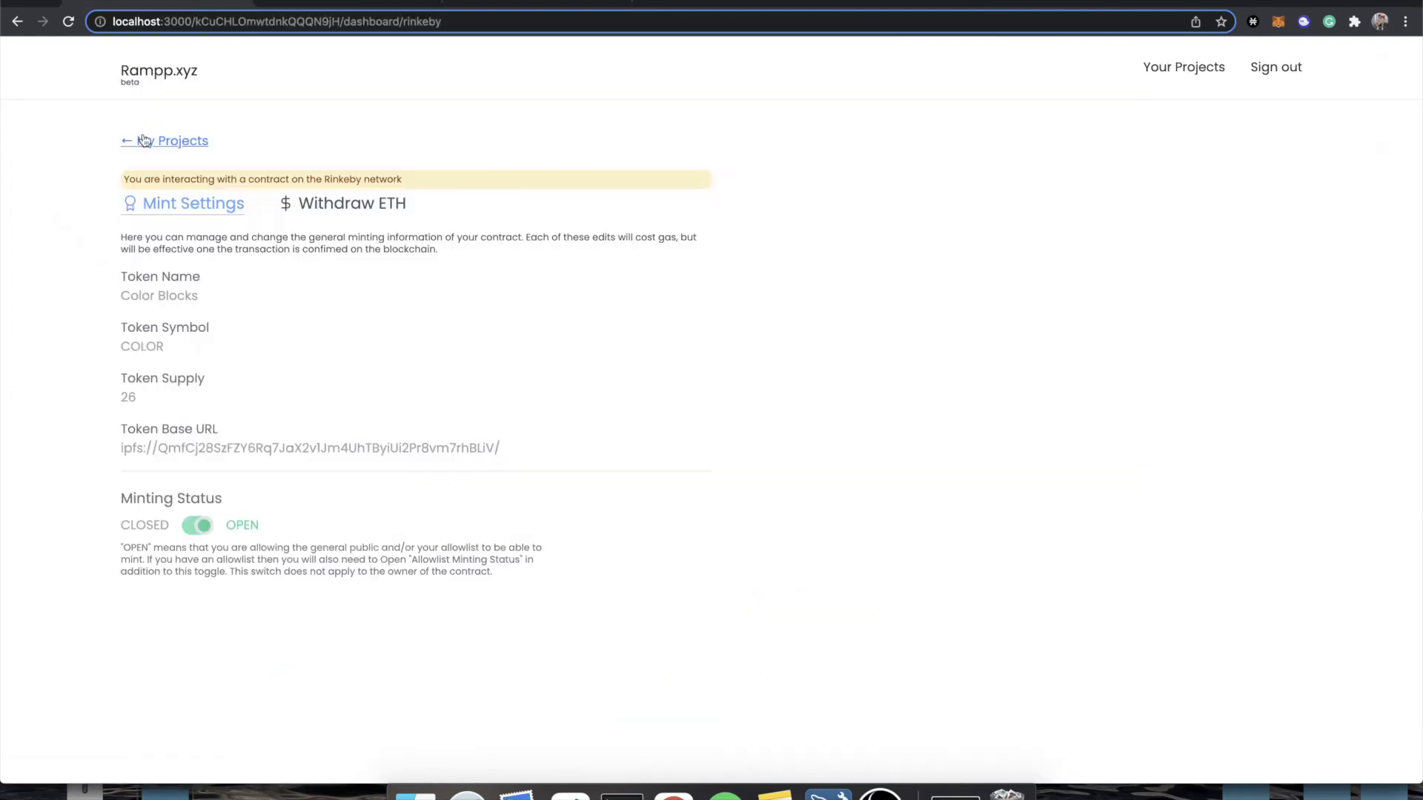
{"action": "left_click", "coordinate": [144, 142]}
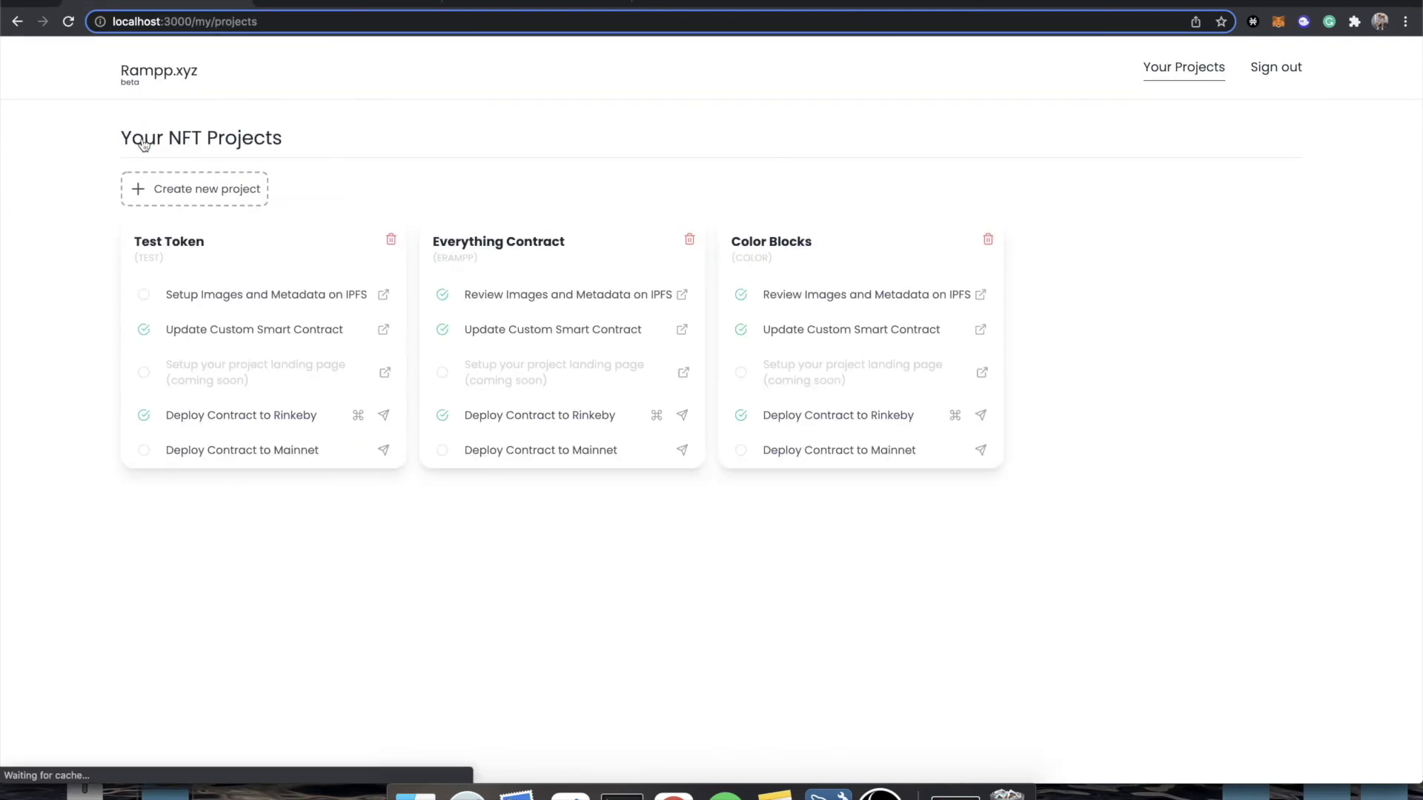